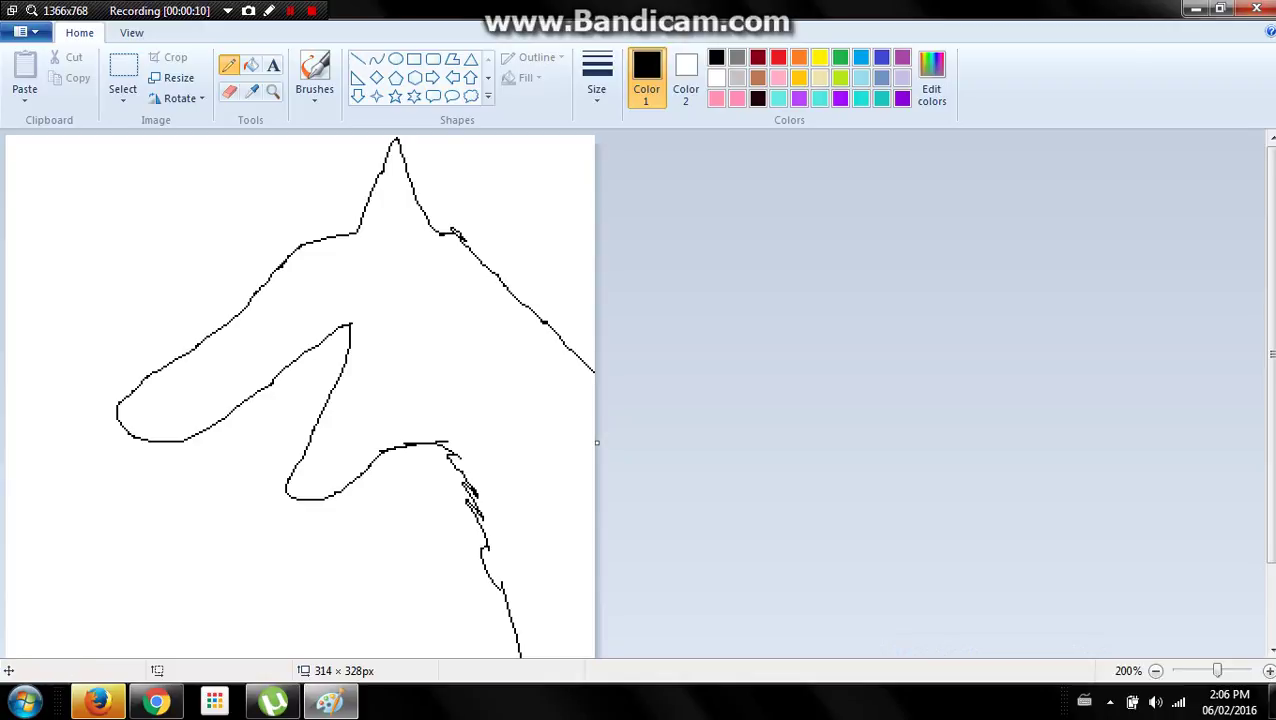
# - Undo all the strokes of the existing animal head drawing back to a blank canvas
pyautogui.click(229, 91)
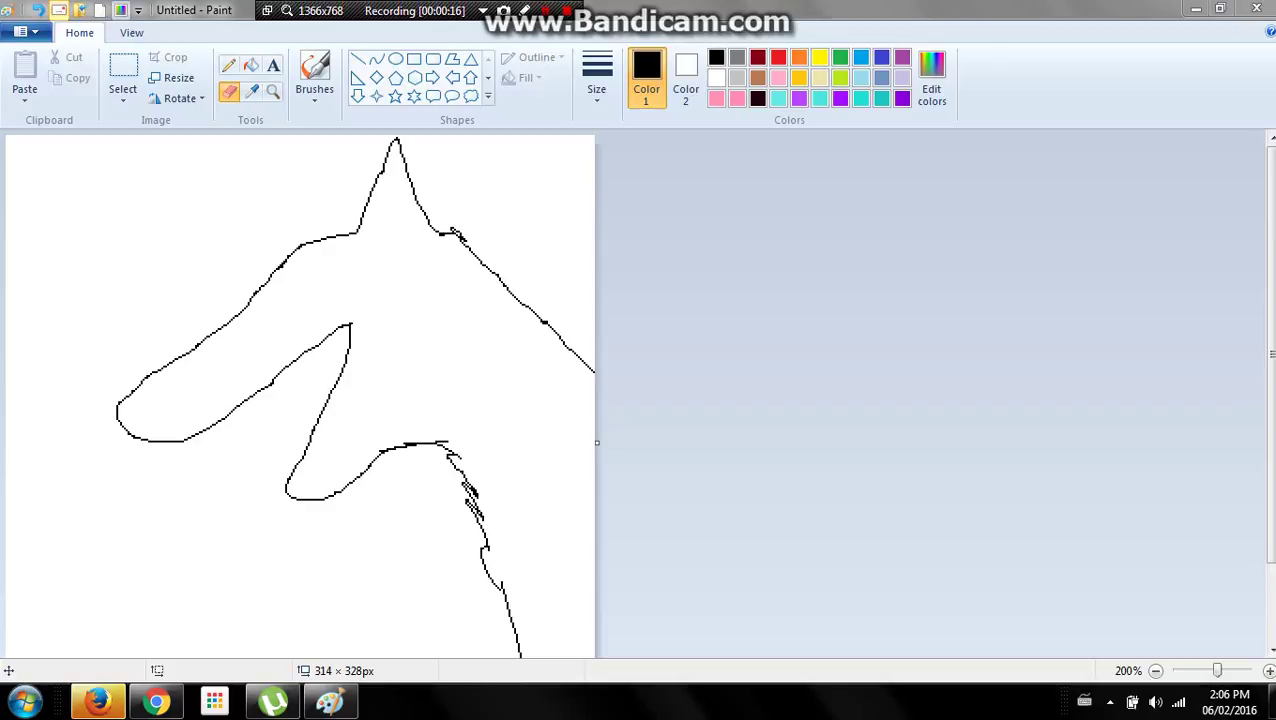
pyautogui.hotkey('ctrl', 'z')
pyautogui.hotkey('ctrl', 'z')
pyautogui.hotkey('ctrl', 'z')
pyautogui.hotkey('ctrl', 'z')
pyautogui.hotkey('ctrl', 'z')
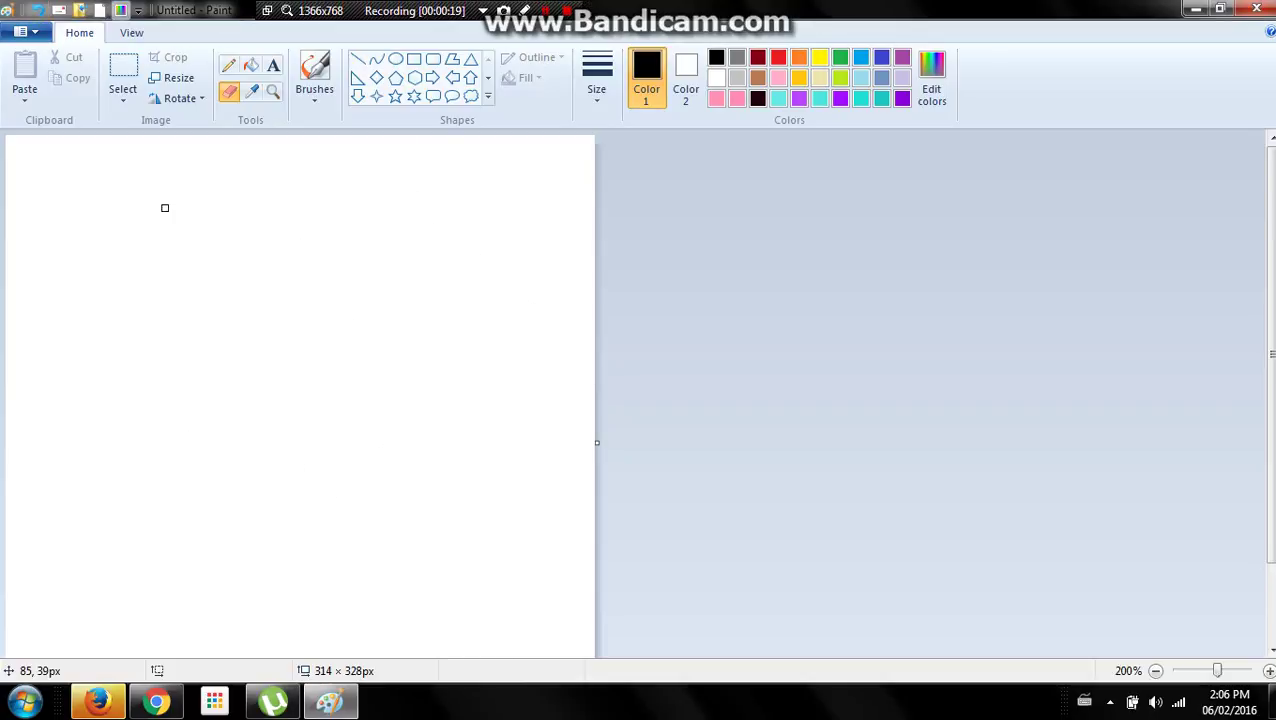
# - Draw a black wolf head outline facing right with the Pencil, including a pointed ear, open jaws, jagged throat fur and the back of the neck
pyautogui.click(229, 65)
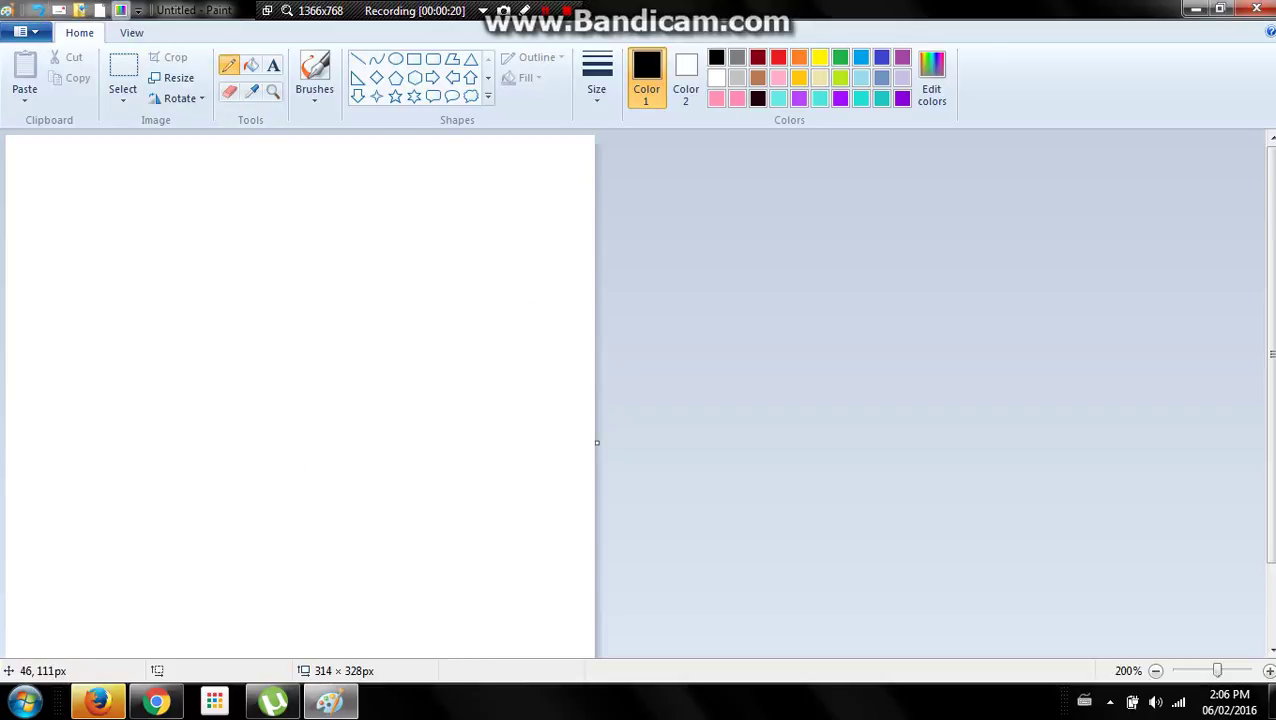
pyautogui.moveTo(66, 341)
pyautogui.mouseDown()
pyautogui.moveTo(116, 243)
pyautogui.moveTo(186, 322)
pyautogui.moveTo(374, 432)
pyautogui.moveTo(369, 478)
pyautogui.moveTo(303, 475)
pyautogui.moveTo(240, 444)
pyautogui.moveTo(197, 399)
pyautogui.moveTo(189, 481)
pyautogui.moveTo(235, 522)
pyautogui.moveTo(253, 487)
pyautogui.mouseUp()
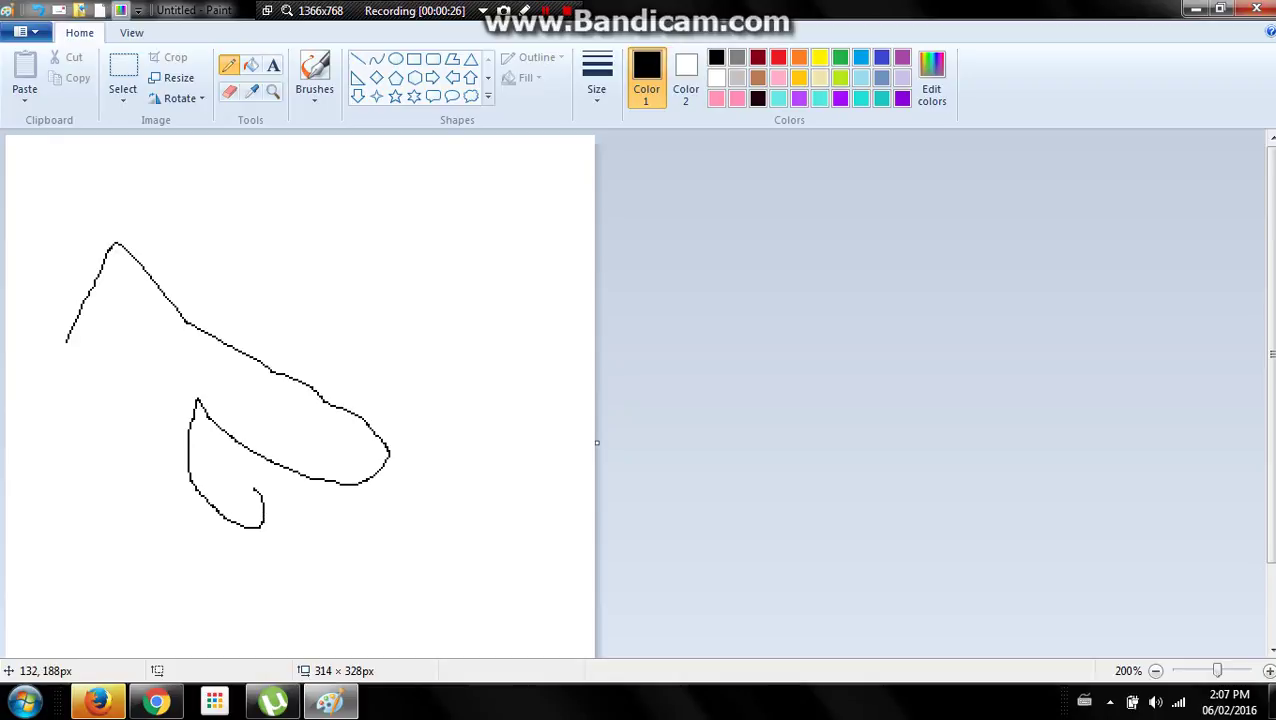
pyautogui.hotkey('ctrl', 'z')
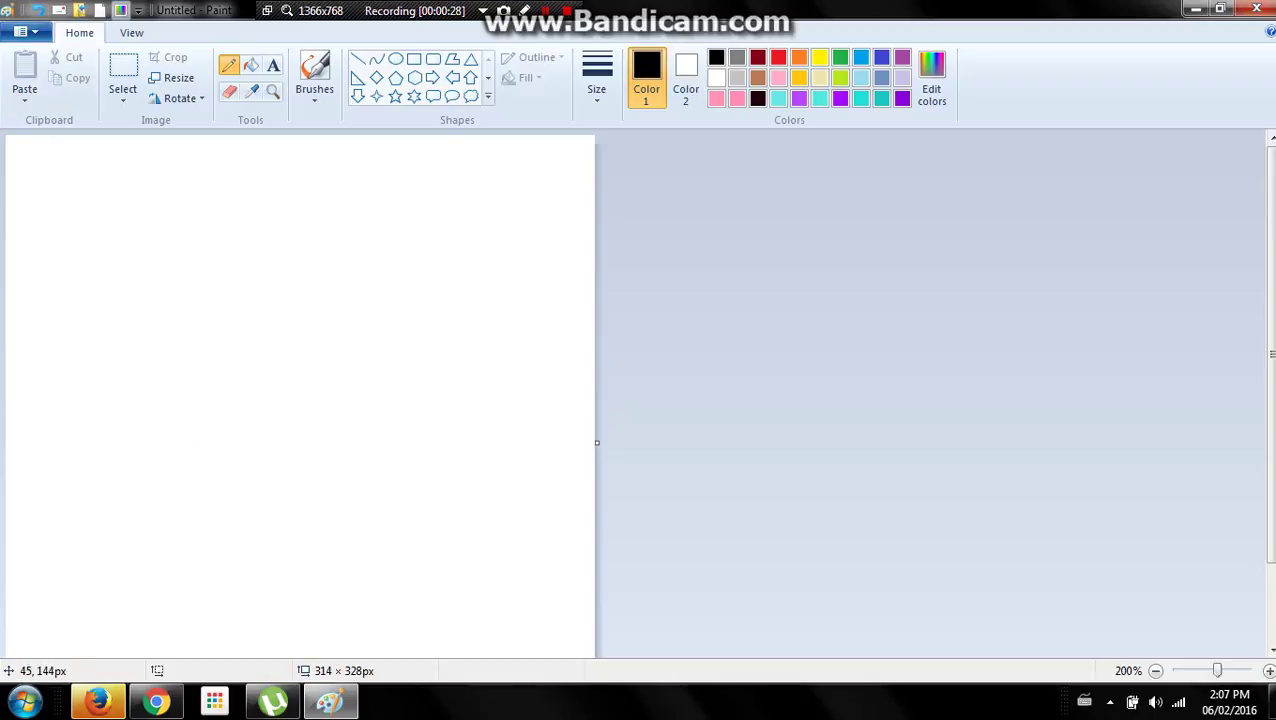
pyautogui.moveTo(89, 404)
pyautogui.mouseDown()
pyautogui.moveTo(121, 285)
pyautogui.moveTo(171, 392)
pyautogui.moveTo(322, 455)
pyautogui.moveTo(276, 505)
pyautogui.moveTo(190, 472)
pyautogui.moveTo(195, 508)
pyautogui.moveTo(248, 534)
pyautogui.moveTo(207, 561)
pyautogui.moveTo(158, 546)
pyautogui.moveTo(103, 563)
pyautogui.moveTo(151, 655)
pyautogui.mouseUp()
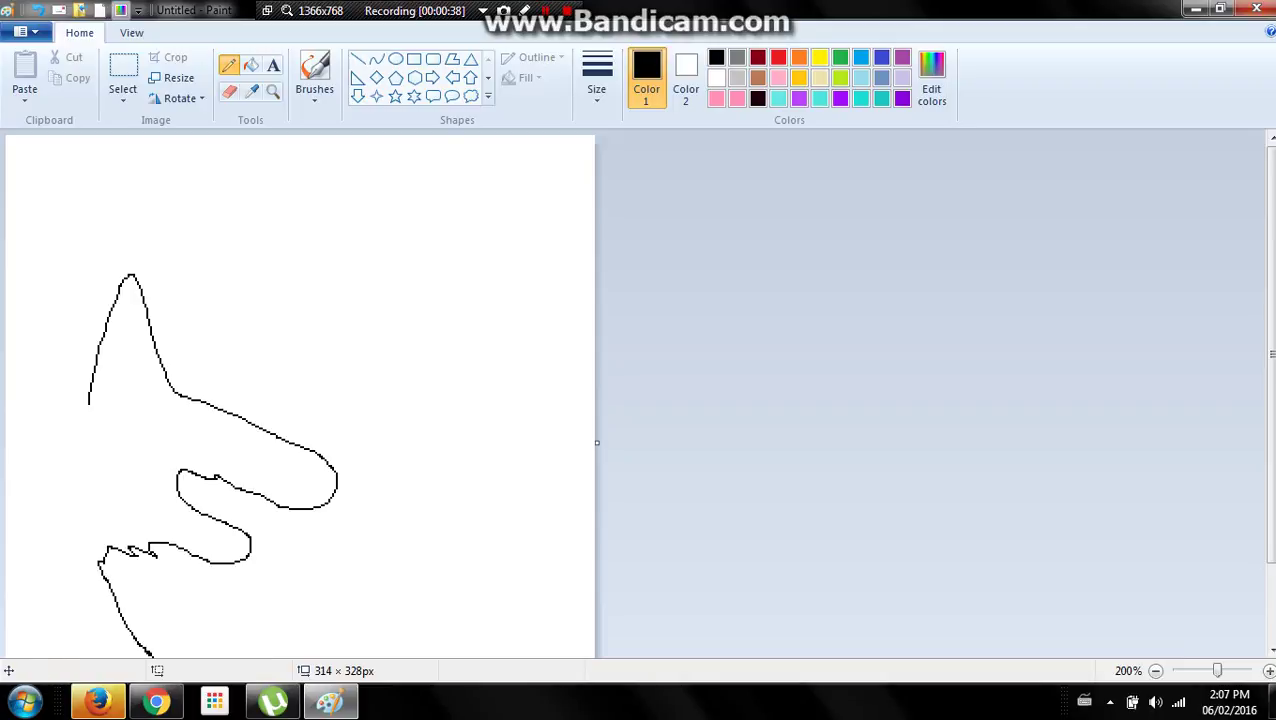
pyautogui.moveTo(89, 404); pyautogui.dragTo(5, 447)
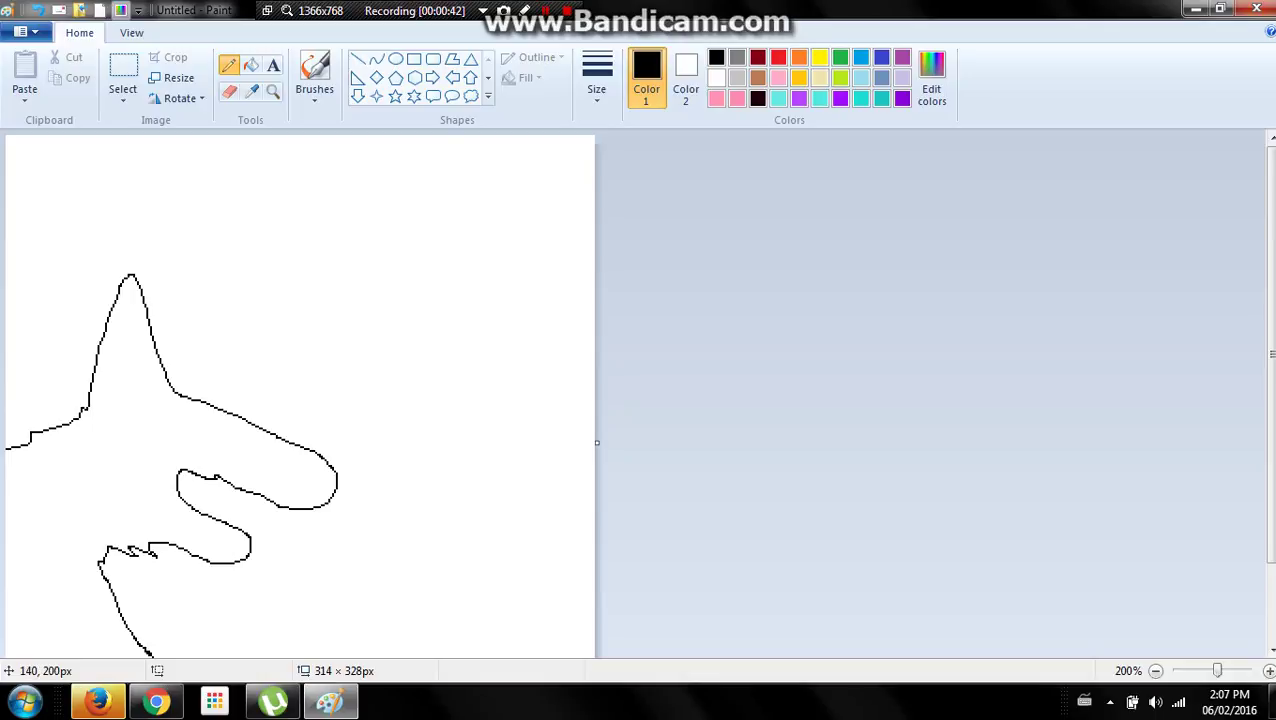
# - Draw a fang and pointed back teeth on the upper jaw, plus small pointed teeth at the back of the lower jaw
pyautogui.hotkey('ctrl', 'pageup')
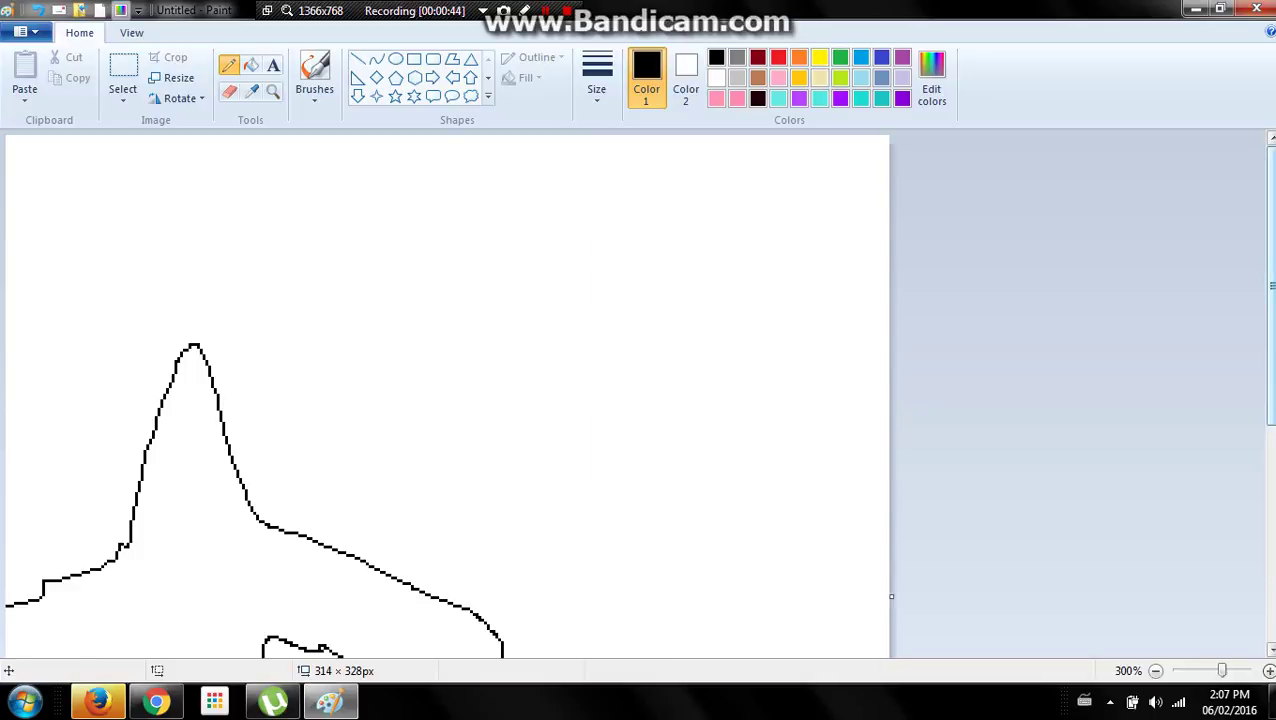
pyautogui.scroll(-3, 445, 400)
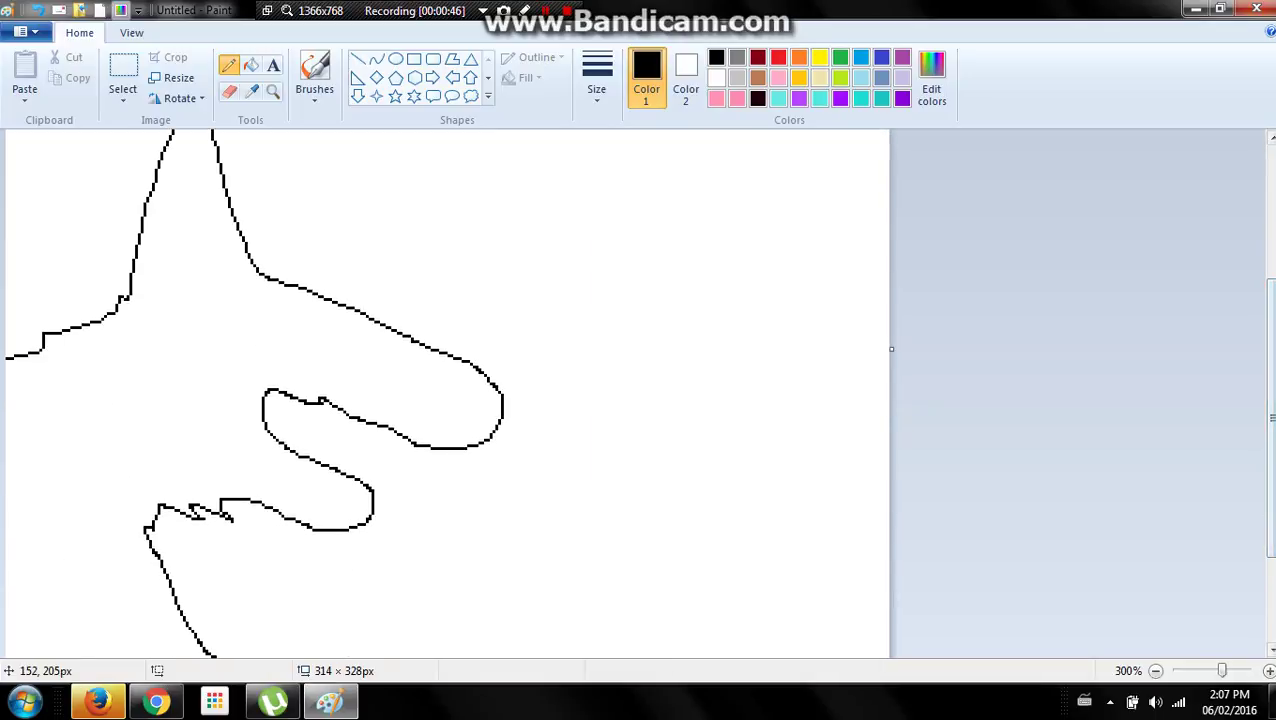
pyautogui.moveTo(426, 456)
pyautogui.mouseDown()
pyautogui.moveTo(355, 424)
pyautogui.moveTo(355, 435)
pyautogui.moveTo(336, 413)
pyautogui.moveTo(325, 428)
pyautogui.moveTo(313, 401)
pyautogui.moveTo(275, 408)
pyautogui.mouseUp()
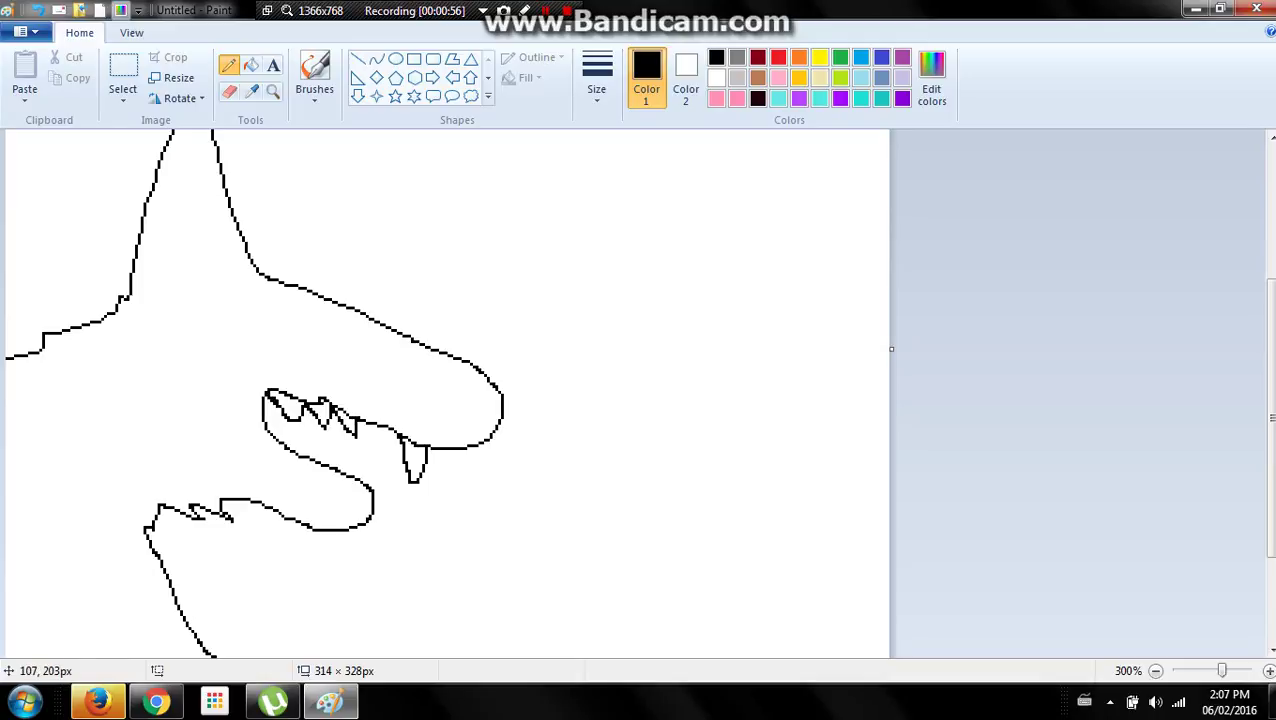
pyautogui.moveTo(306, 453)
pyautogui.mouseDown()
pyautogui.moveTo(298, 436)
pyautogui.moveTo(268, 432)
pyautogui.mouseUp()
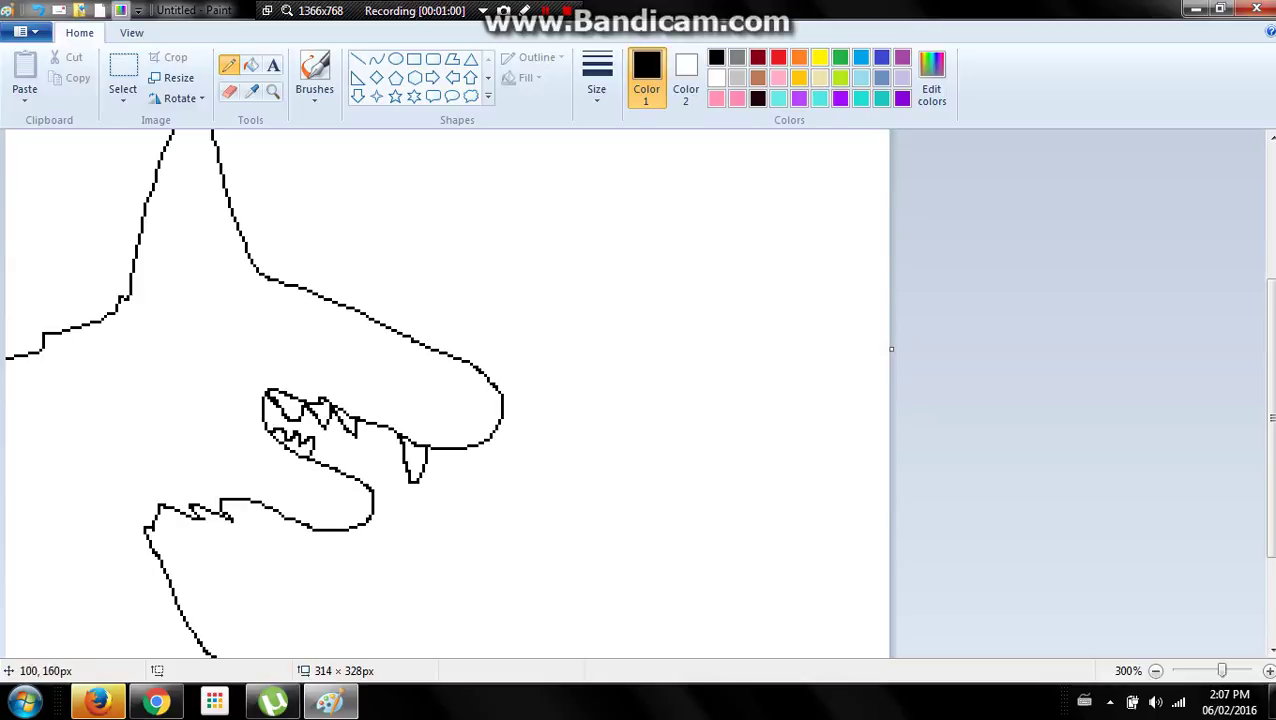
# - Erase the upper back teeth with their jaw line and redraw that edge of the mouth as a raised black curve
pyautogui.click(229, 90)
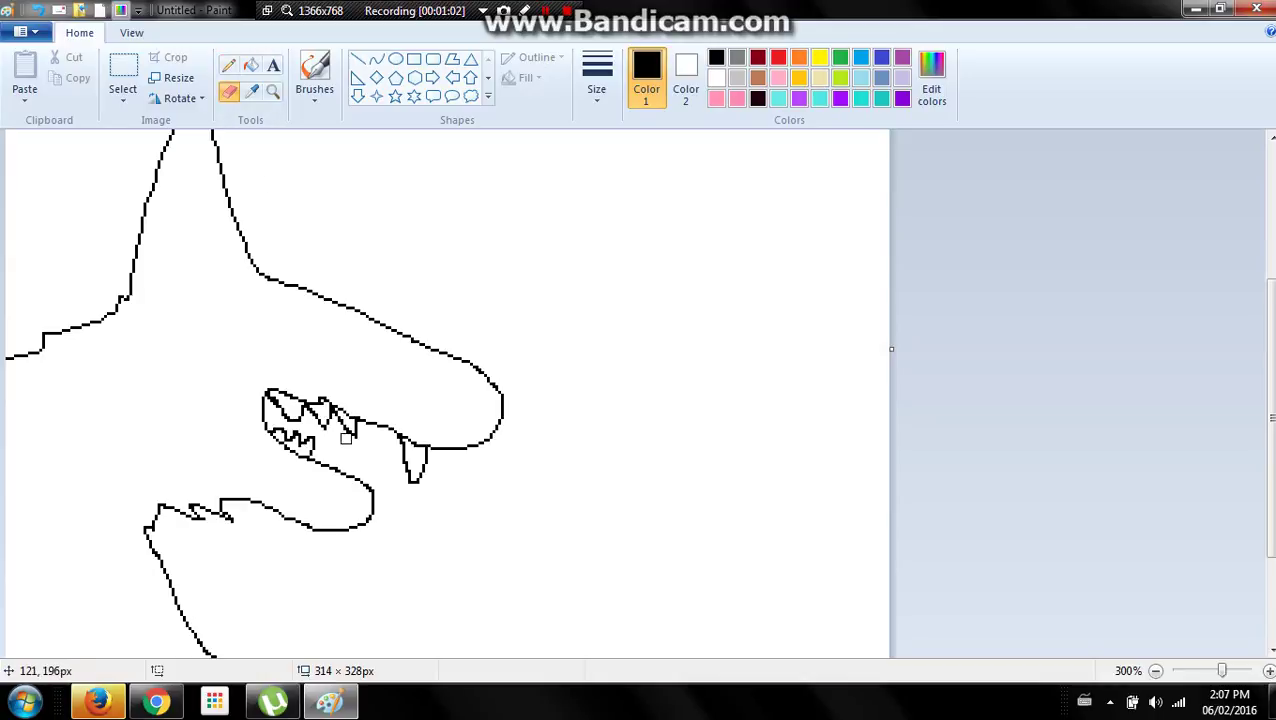
pyautogui.moveTo(346, 438)
pyautogui.mouseDown()
pyautogui.moveTo(273, 399)
pyautogui.moveTo(290, 416)
pyautogui.moveTo(273, 390)
pyautogui.moveTo(351, 435)
pyautogui.moveTo(325, 402)
pyautogui.moveTo(351, 427)
pyautogui.moveTo(295, 419)
pyautogui.mouseUp()
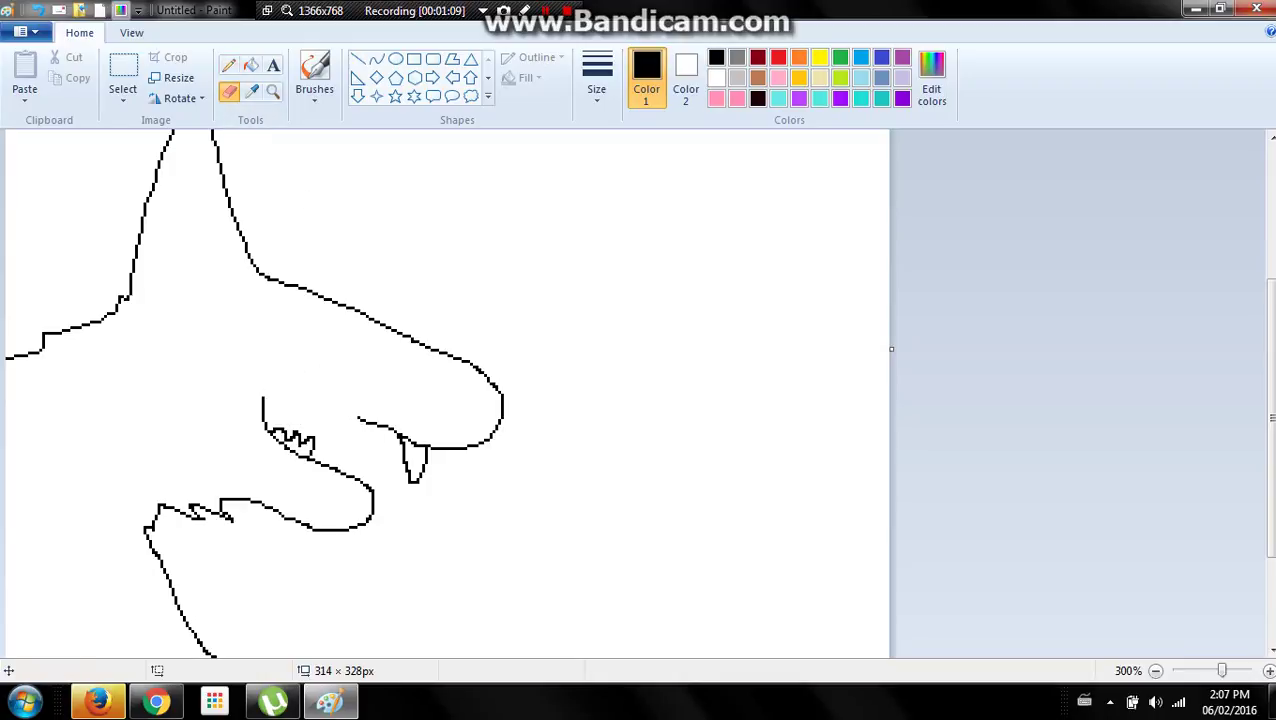
pyautogui.click(228, 65)
pyautogui.moveTo(360, 421)
pyautogui.mouseDown()
pyautogui.moveTo(313, 383)
pyautogui.moveTo(263, 398)
pyautogui.mouseUp()
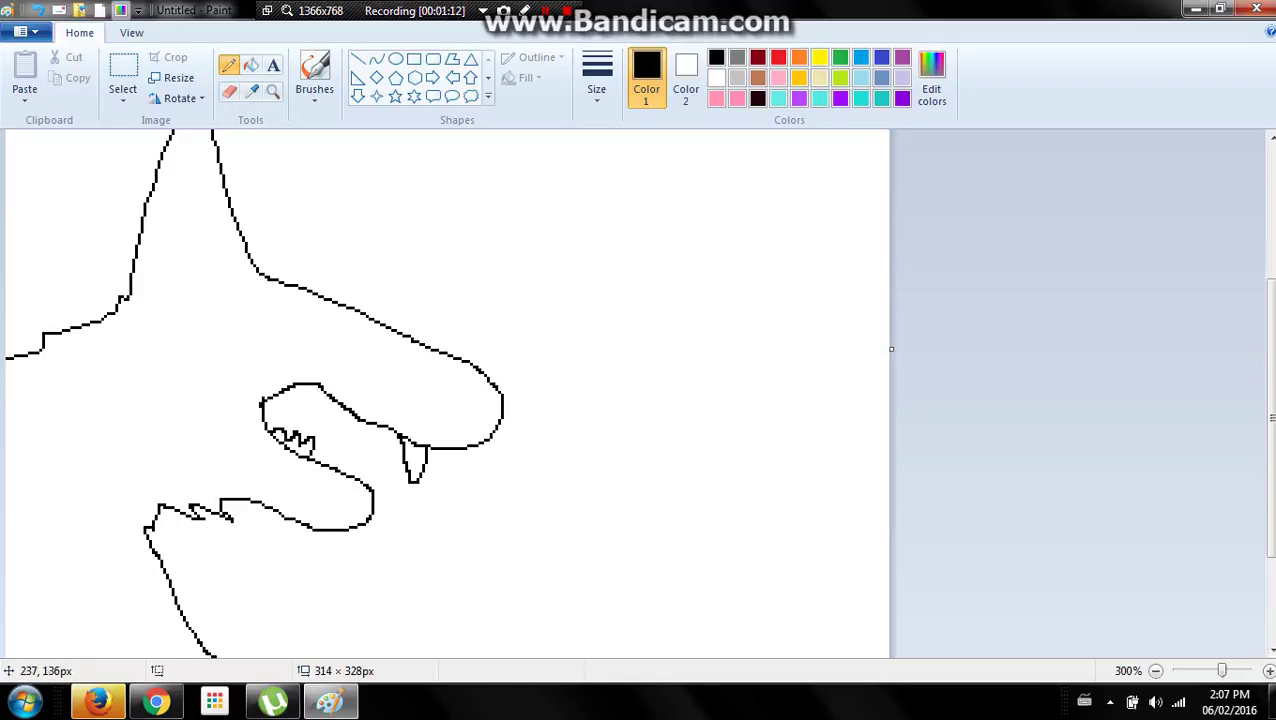
# - Line the back of the upper jaw with pink gums and draw black pointed teeth beneath them
pyautogui.click(716, 98)
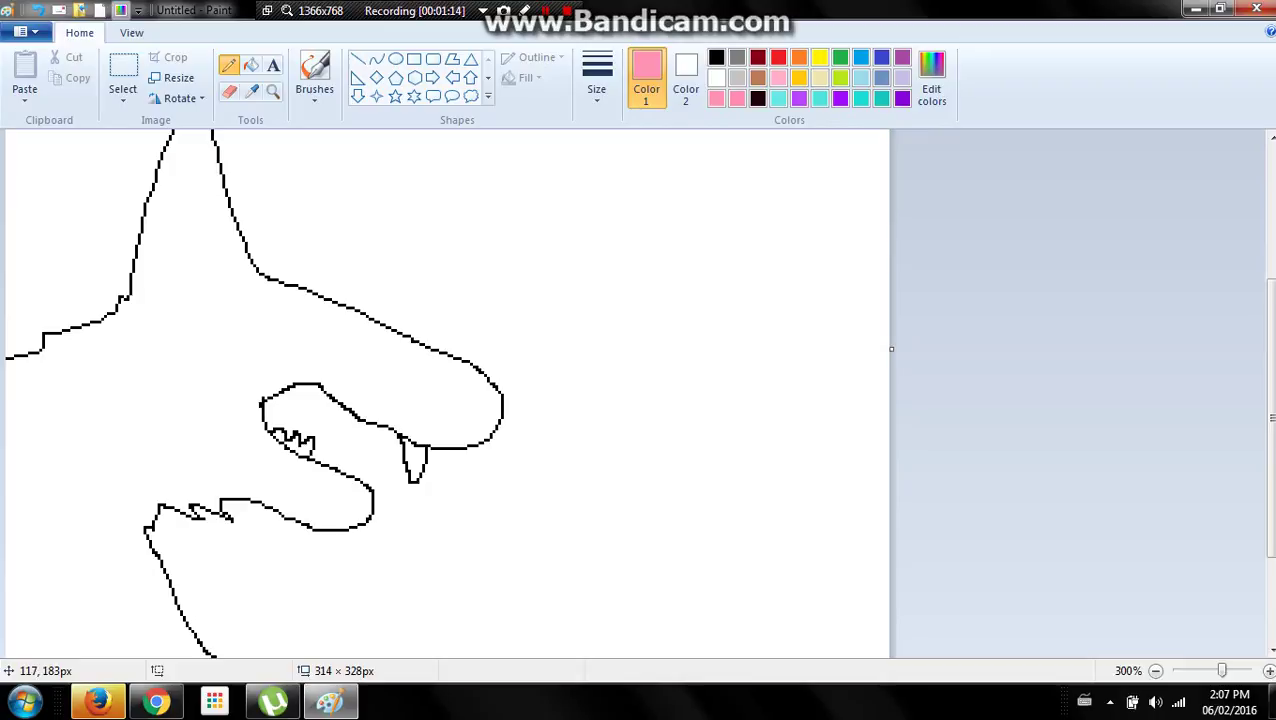
pyautogui.moveTo(338, 405); pyautogui.dragTo(329, 399)
pyautogui.moveTo(308, 387); pyautogui.dragTo(290, 392)
pyautogui.click(716, 57)
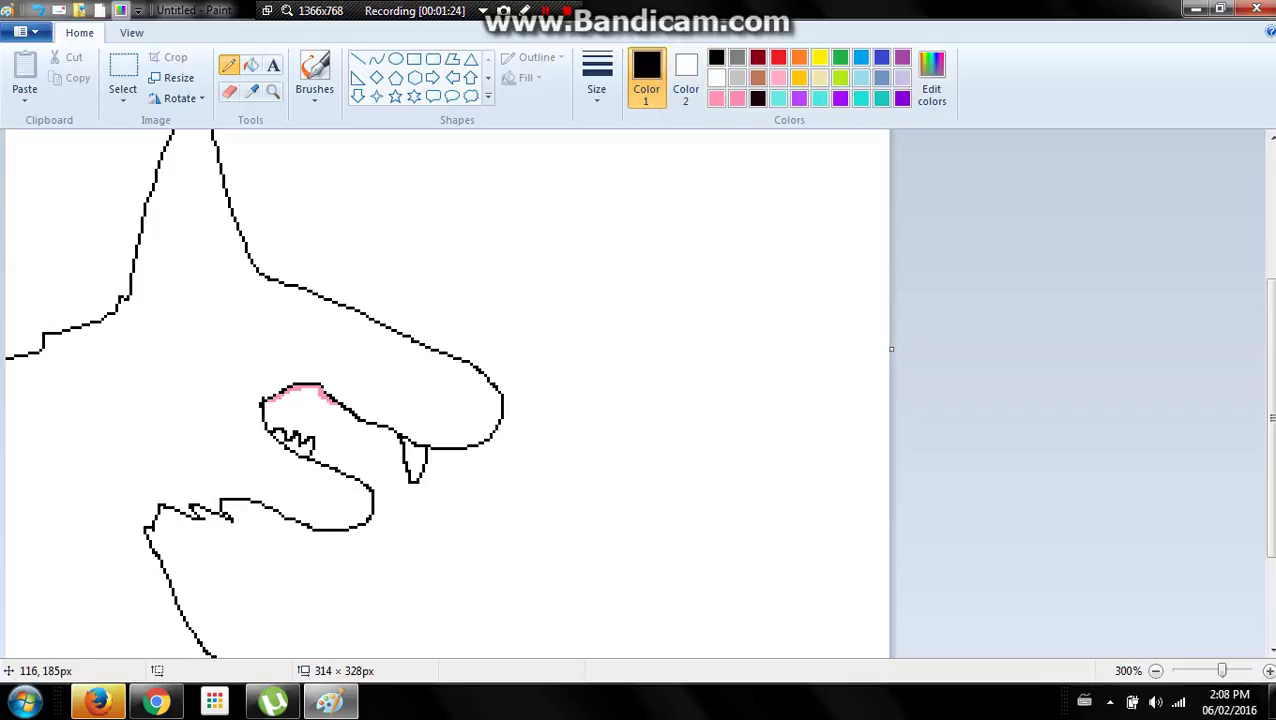
pyautogui.moveTo(329, 413)
pyautogui.mouseDown()
pyautogui.moveTo(311, 390)
pyautogui.moveTo(287, 411)
pyautogui.moveTo(272, 399)
pyautogui.mouseUp()
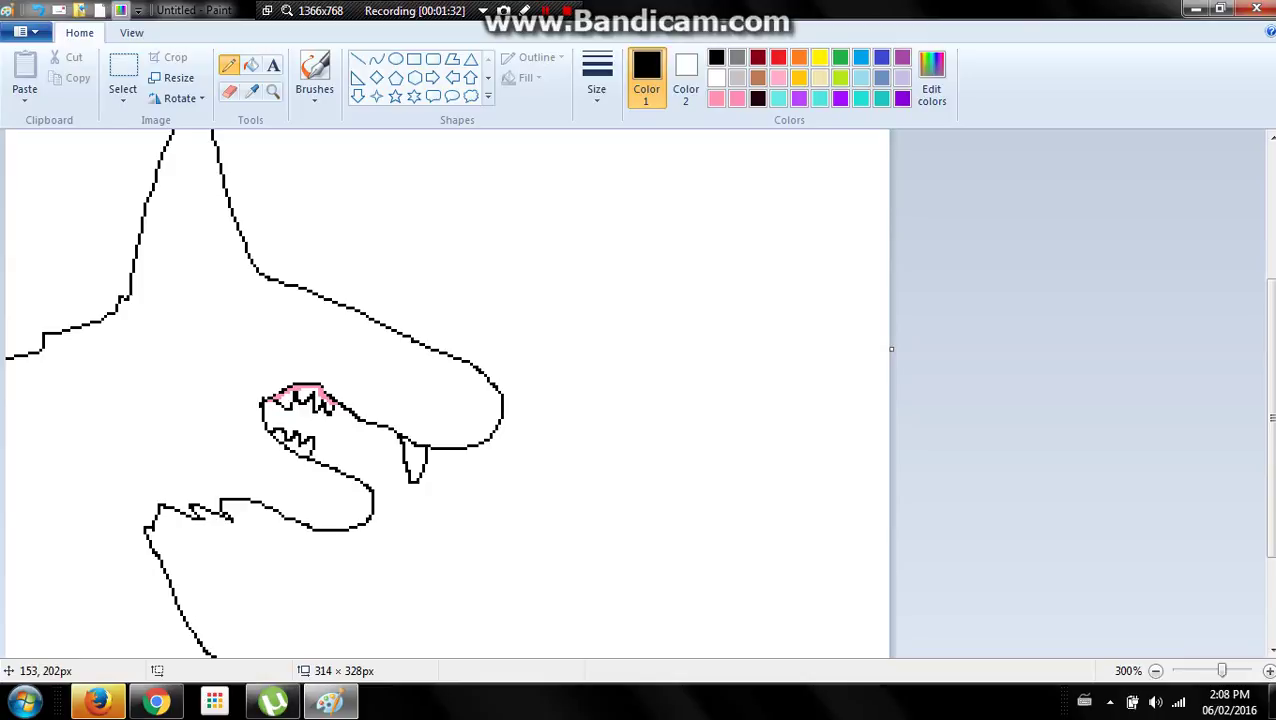
# - Erase the upper front fangs and draw one smaller black fang in their place
pyautogui.moveTo(398, 435)
pyautogui.mouseDown()
pyautogui.moveTo(381, 456)
pyautogui.moveTo(397, 457)
pyautogui.mouseUp()
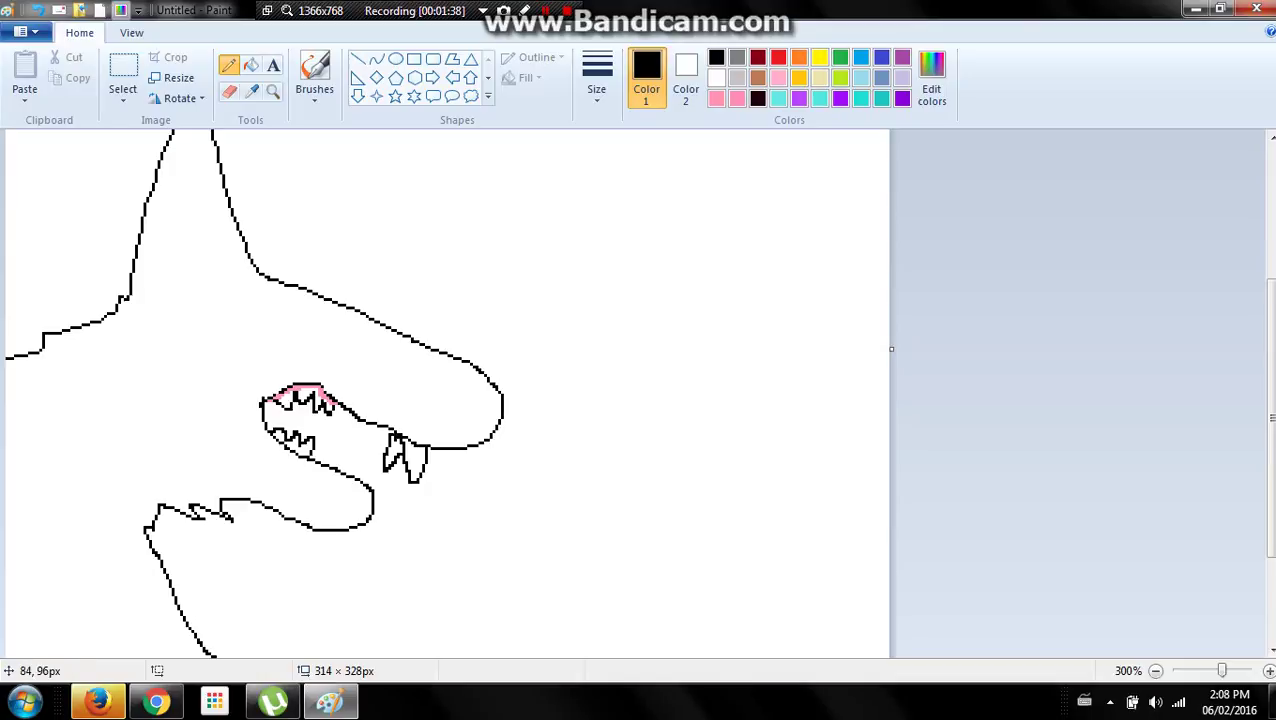
pyautogui.click(229, 90)
pyautogui.moveTo(385, 447)
pyautogui.mouseDown()
pyautogui.moveTo(373, 453)
pyautogui.moveTo(390, 436)
pyautogui.moveTo(427, 458)
pyautogui.mouseUp()
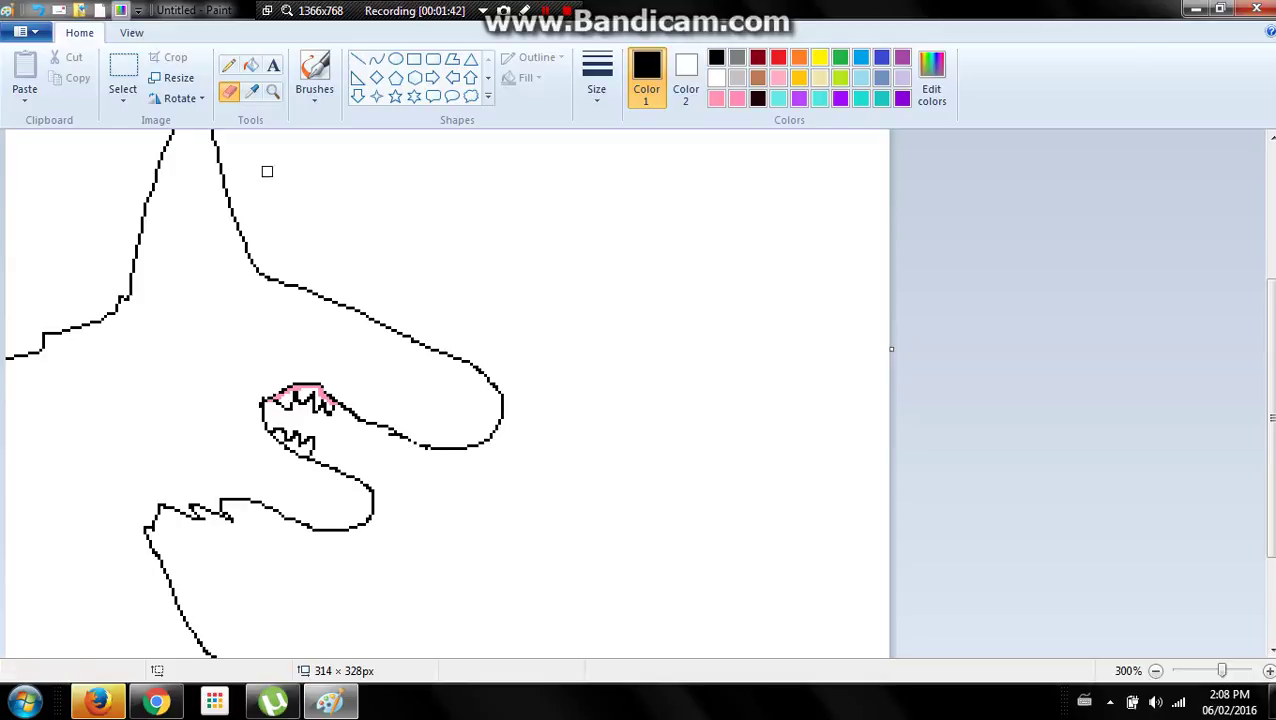
pyautogui.click(228, 65)
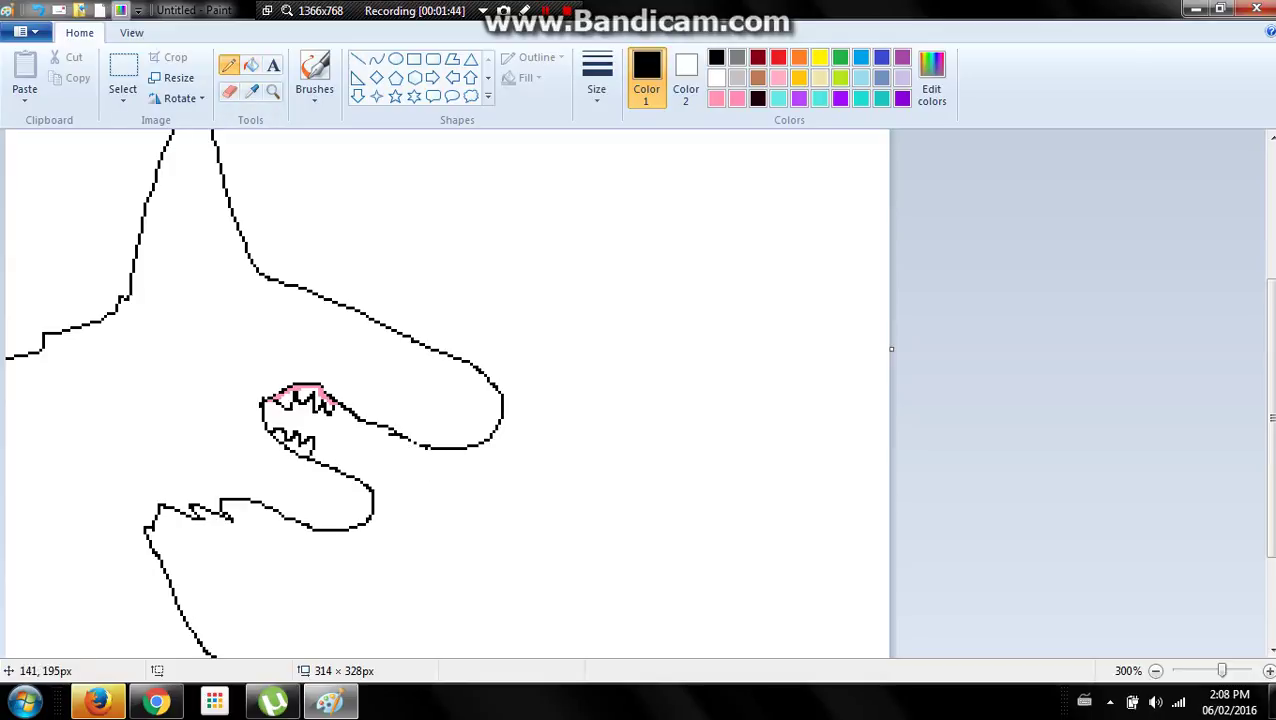
pyautogui.moveTo(401, 437)
pyautogui.mouseDown()
pyautogui.moveTo(404, 467)
pyautogui.moveTo(424, 450)
pyautogui.mouseUp()
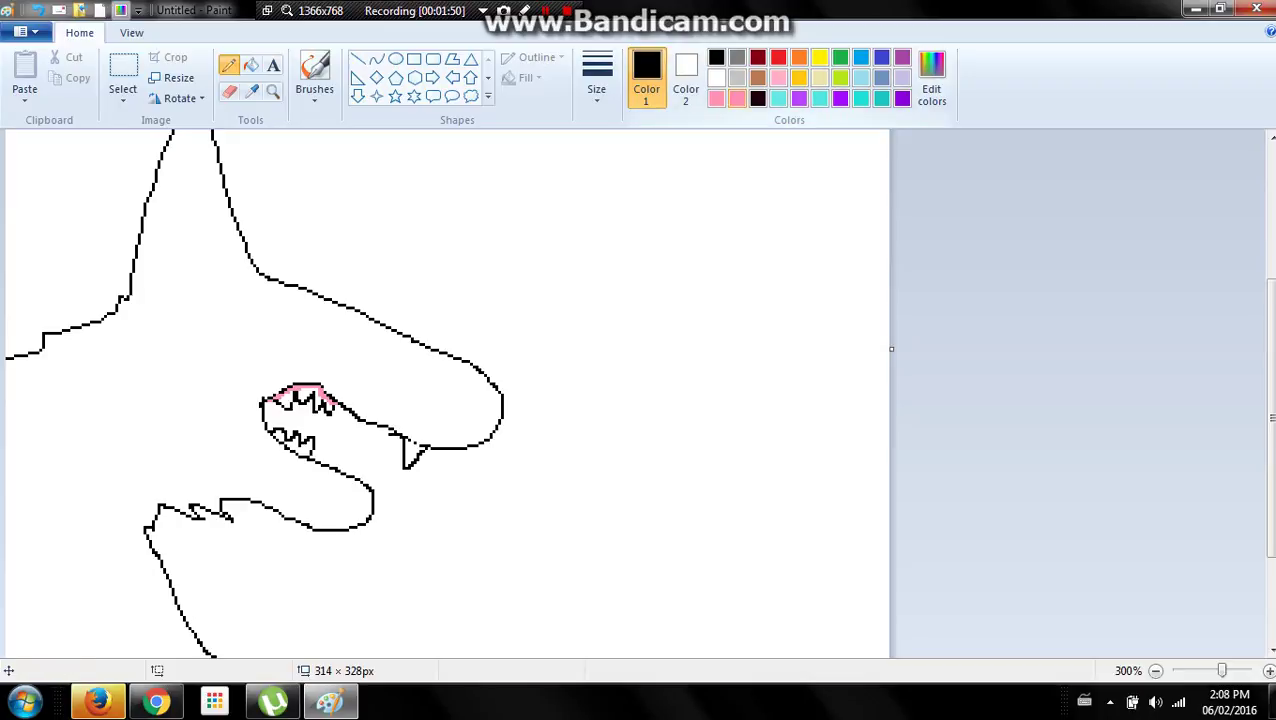
# - Draw a pink tongue outline hanging over the lower jaw and erase the black jaw line that crosses it
pyautogui.click(716, 98)
pyautogui.moveTo(314, 450)
pyautogui.mouseDown()
pyautogui.moveTo(350, 460)
pyautogui.moveTo(386, 500)
pyautogui.moveTo(374, 532)
pyautogui.moveTo(358, 488)
pyautogui.moveTo(322, 462)
pyautogui.mouseUp()
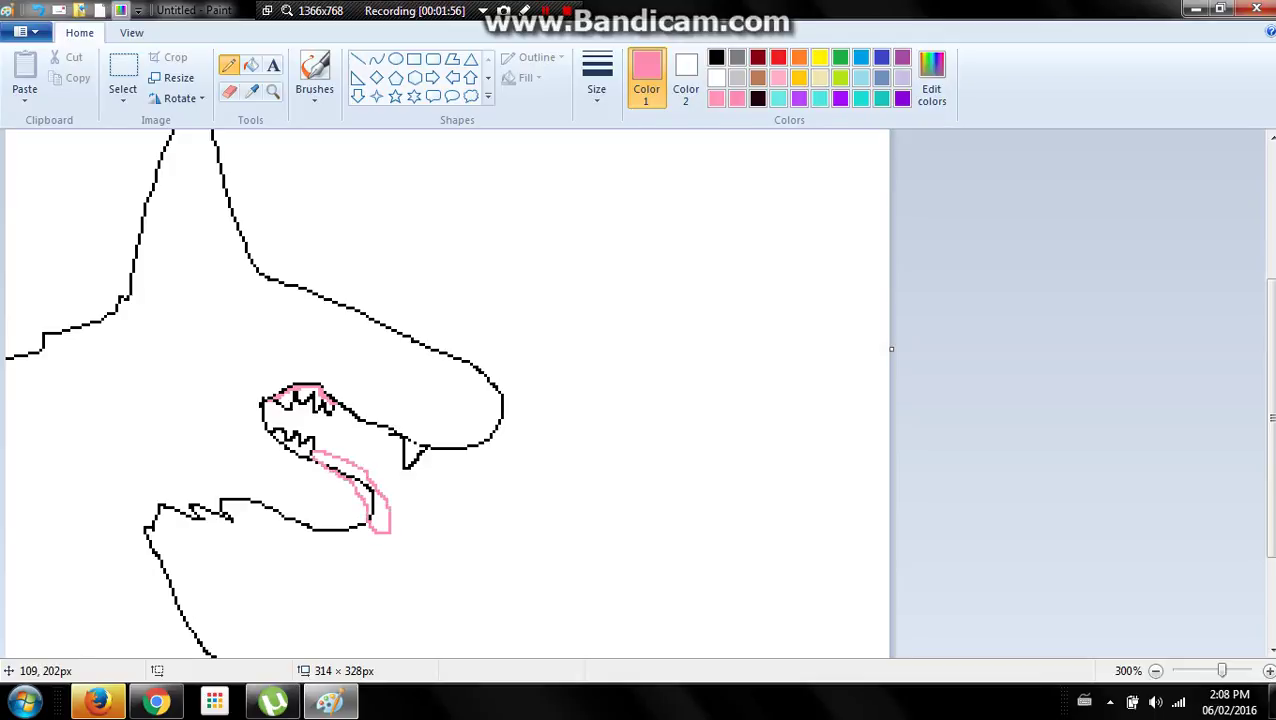
pyautogui.click(229, 90)
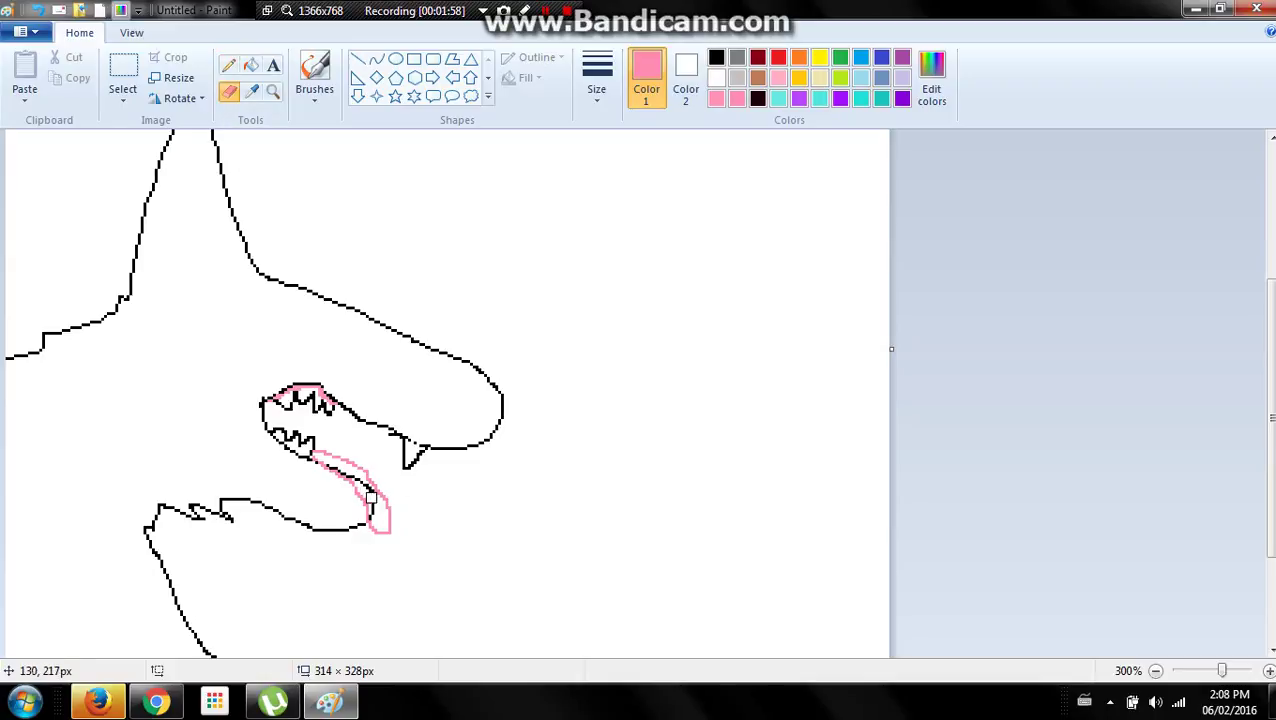
pyautogui.moveTo(371, 497)
pyautogui.mouseDown()
pyautogui.moveTo(376, 512)
pyautogui.moveTo(340, 472)
pyautogui.mouseUp()
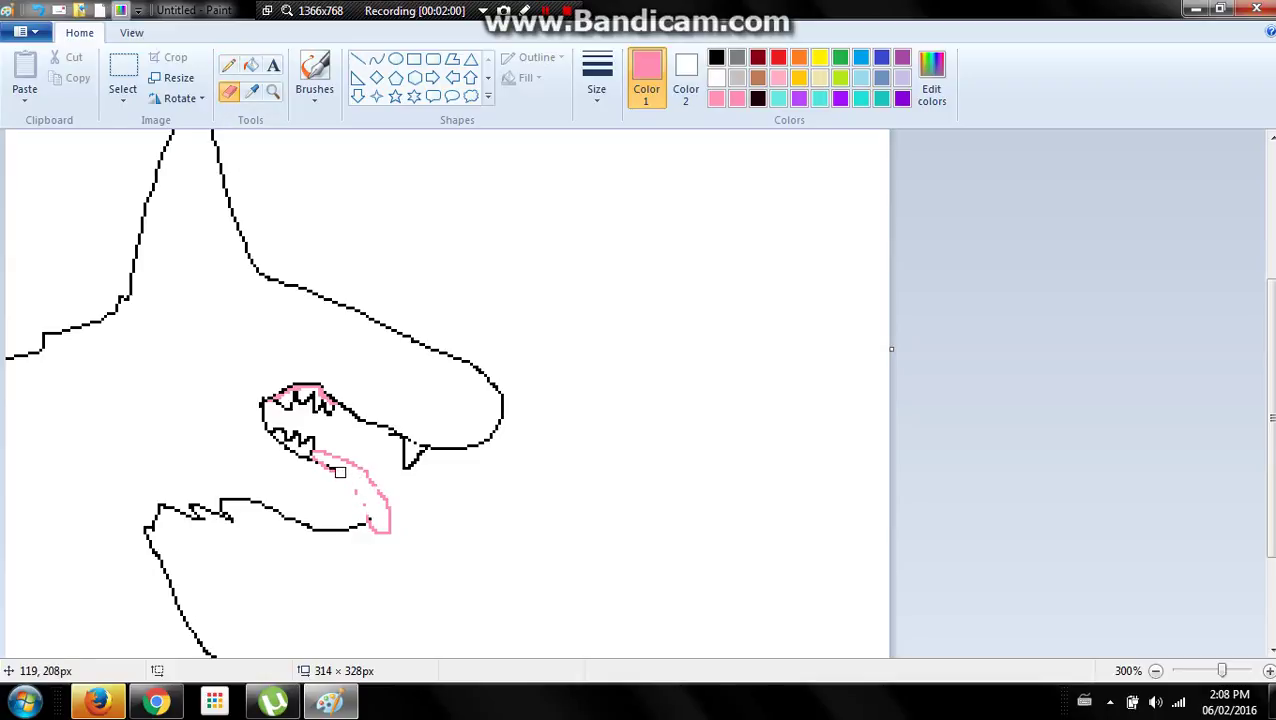
# - Redraw the tongue's erased lower edge in pink and add a pink crease along its middle
pyautogui.click(228, 65)
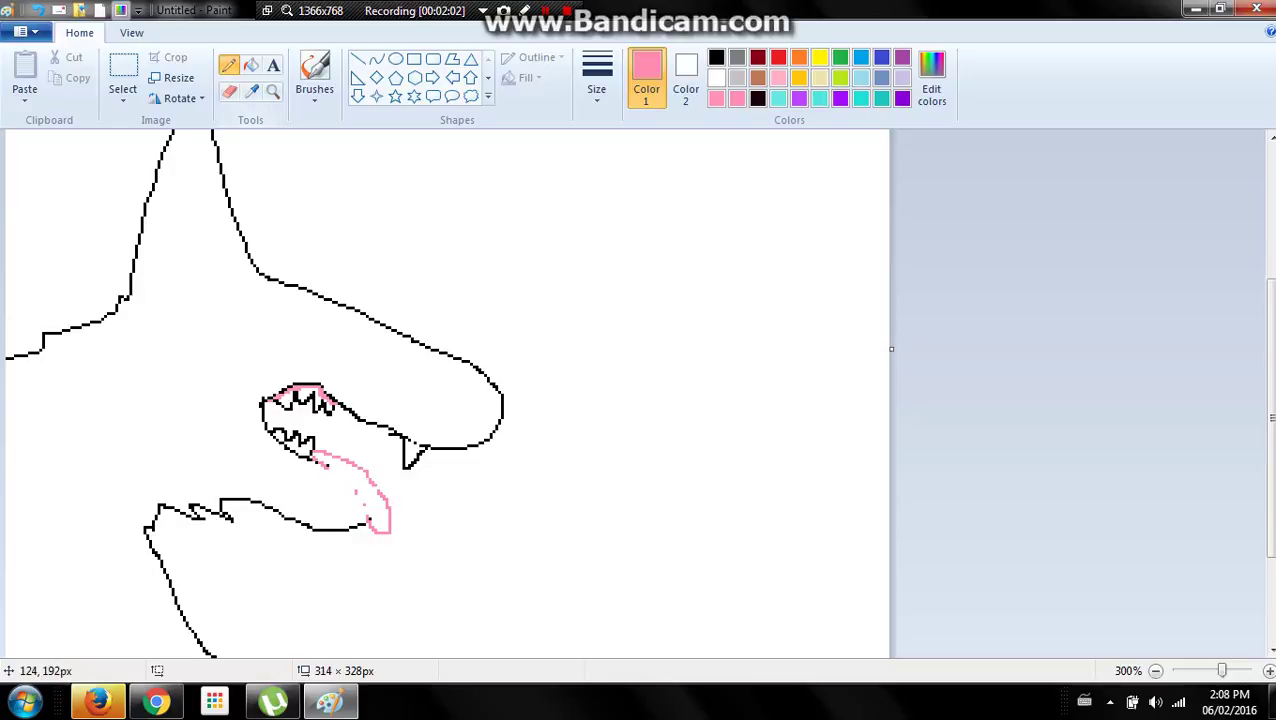
pyautogui.moveTo(330, 467); pyautogui.dragTo(368, 520)
pyautogui.moveTo(319, 455); pyautogui.dragTo(360, 482)
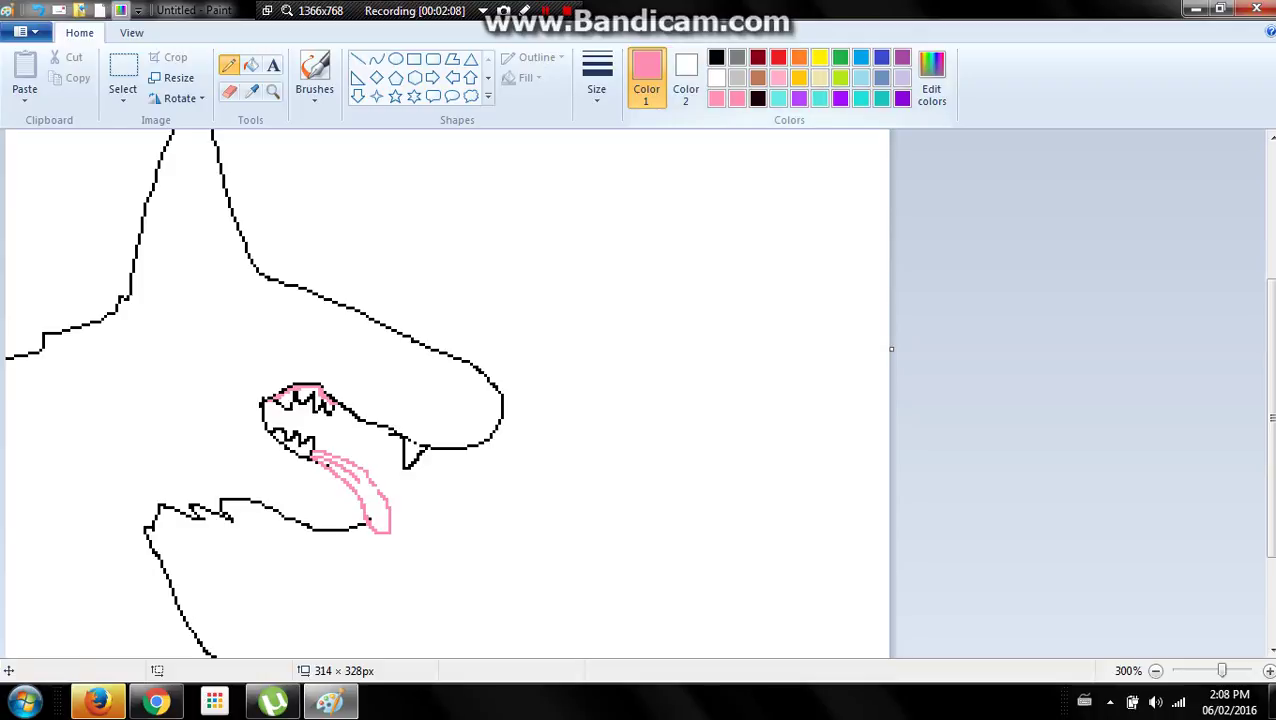
# - Close the gap in the tongue's outline and fill the tongue with light turquoise
pyautogui.click(778, 98)
pyautogui.click(250, 65)
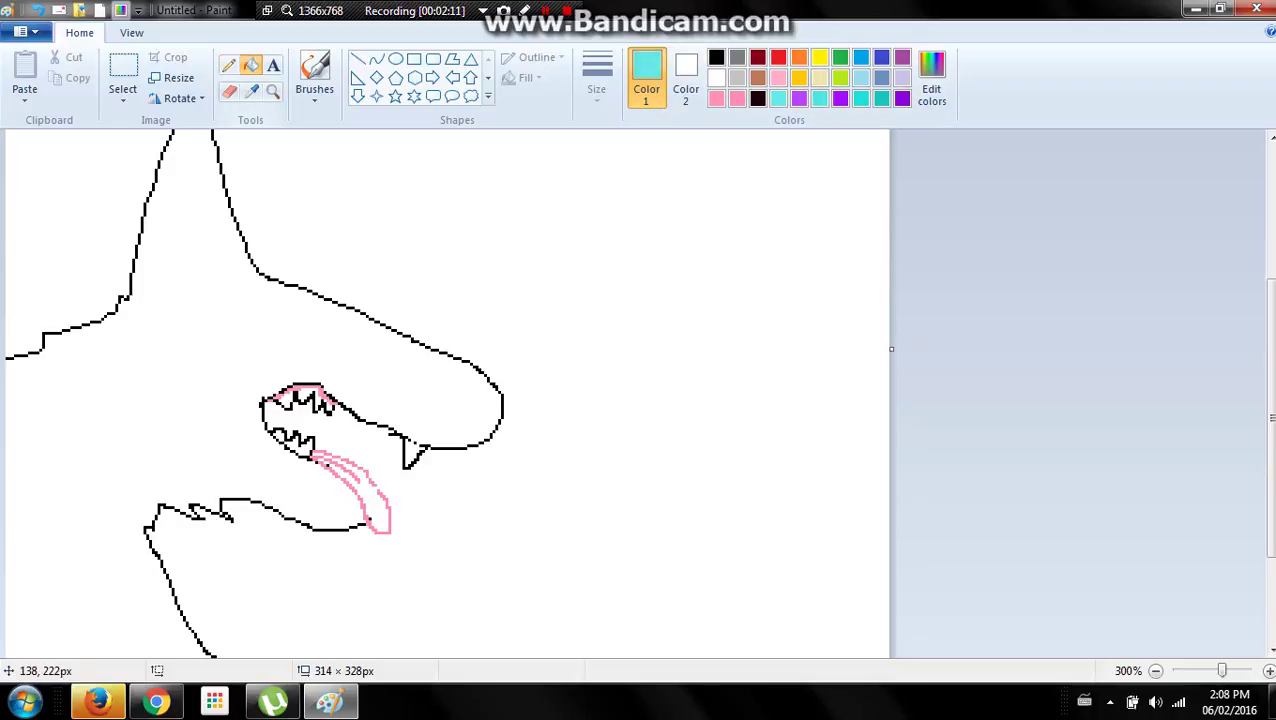
pyautogui.click(378, 517)
pyautogui.click(58, 10)
pyautogui.click(228, 65)
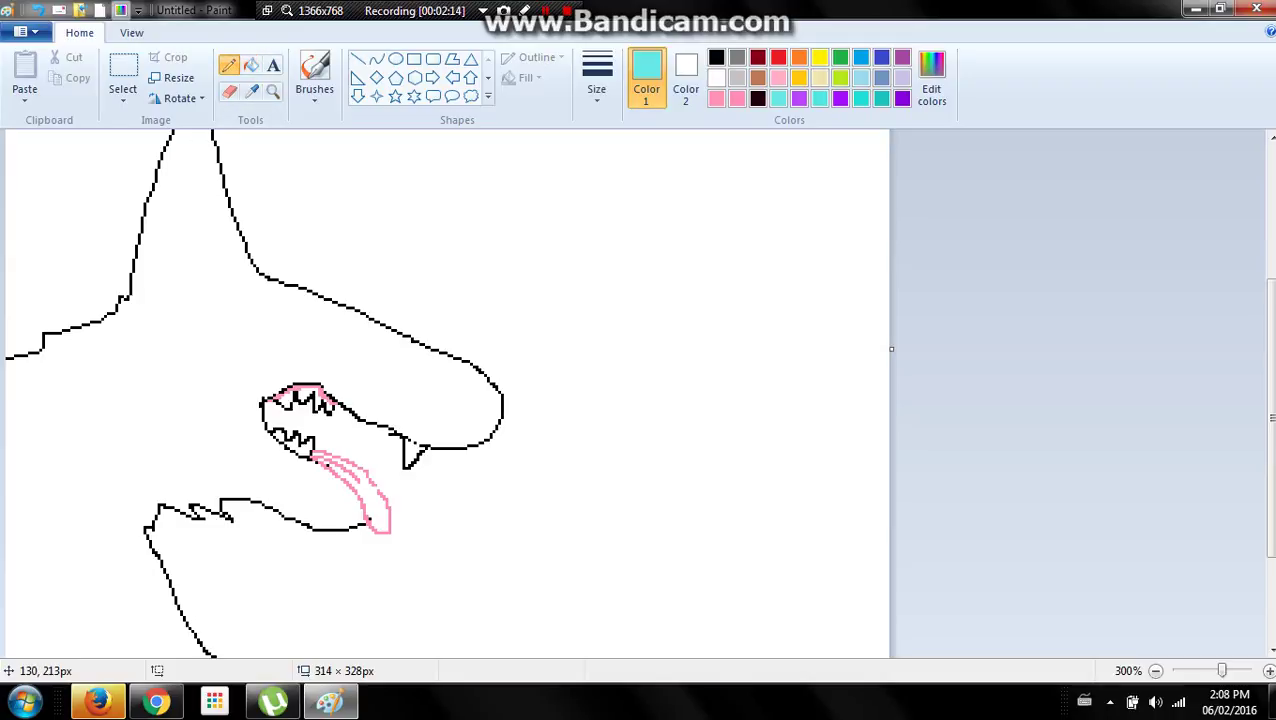
pyautogui.moveTo(372, 482); pyautogui.dragTo(382, 493)
pyautogui.click(250, 65)
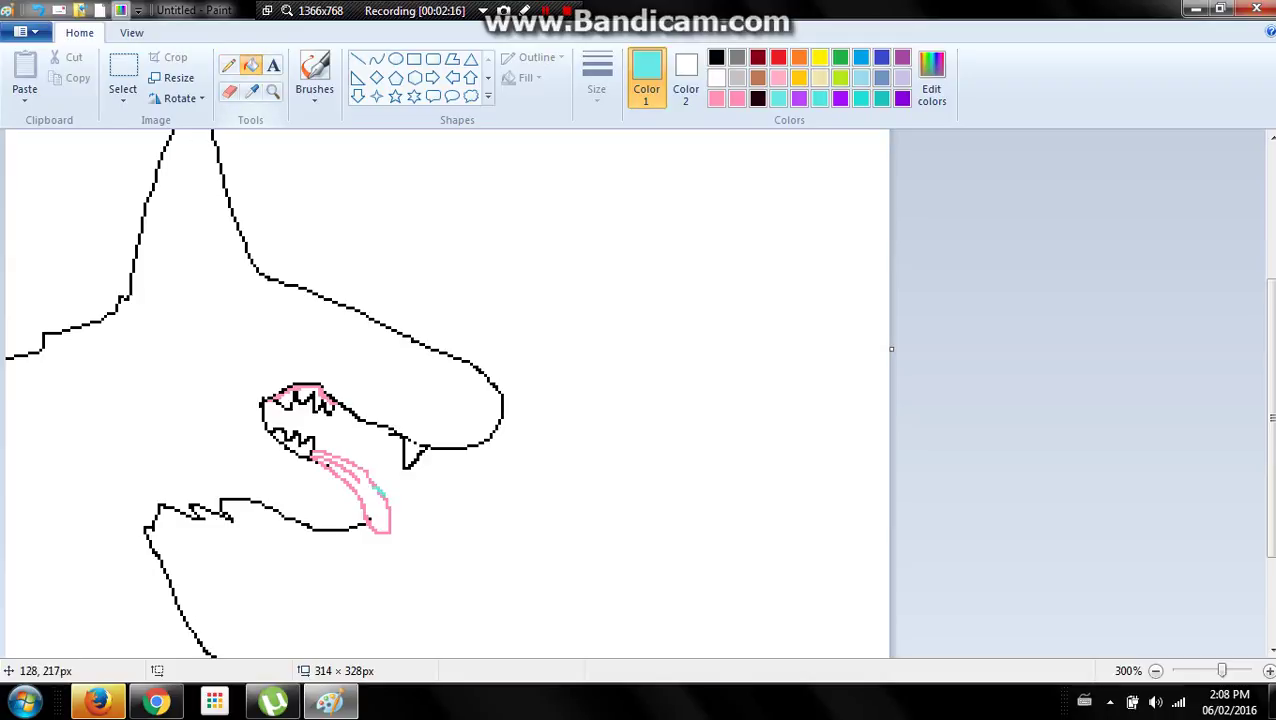
pyautogui.click(372, 500)
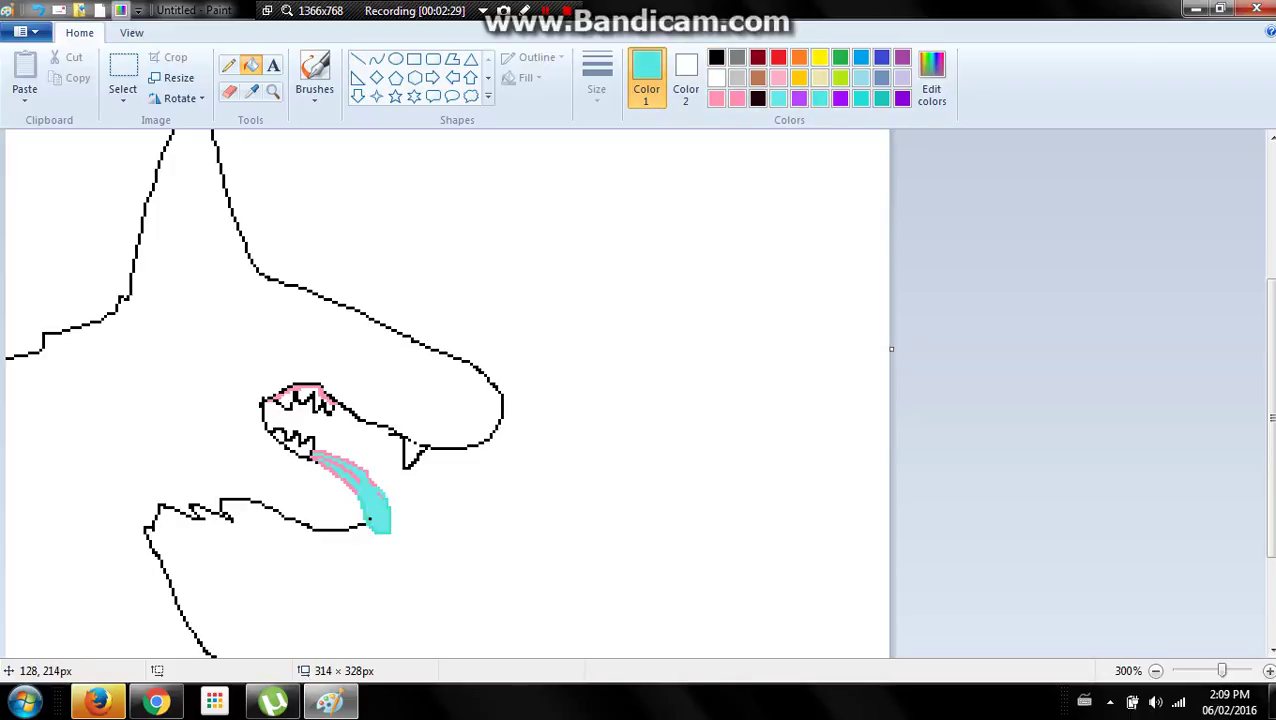
# - Recolour the tongue's outline and crease with a darker turquoise fill, keeping the tongue's inside light turquoise
pyautogui.click(38, 10)
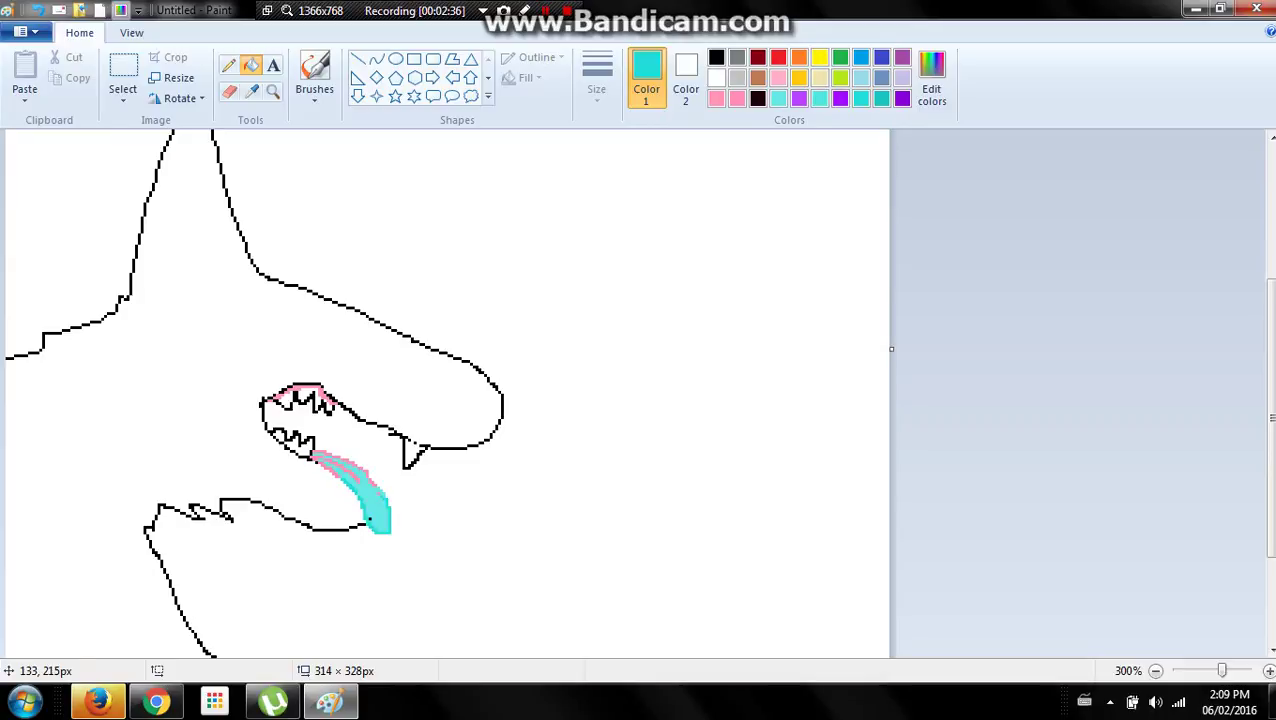
pyautogui.click(393, 500)
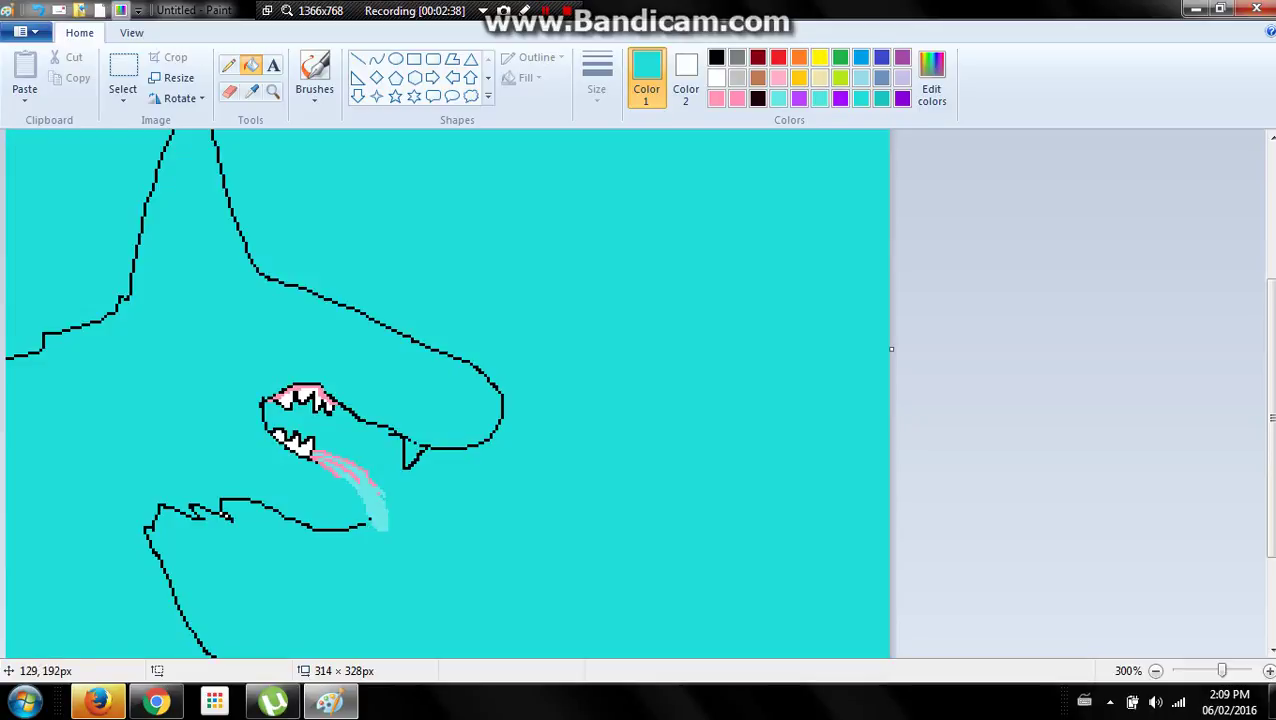
pyautogui.click(38, 10)
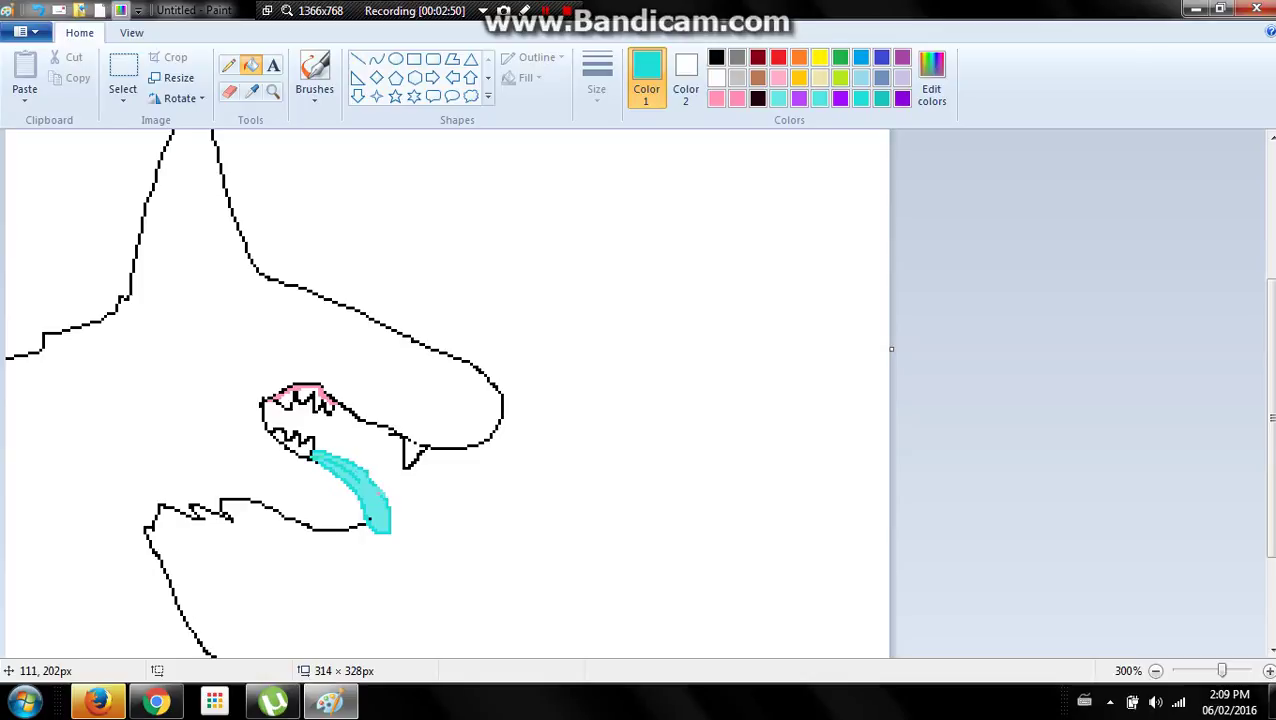
pyautogui.click(351, 505)
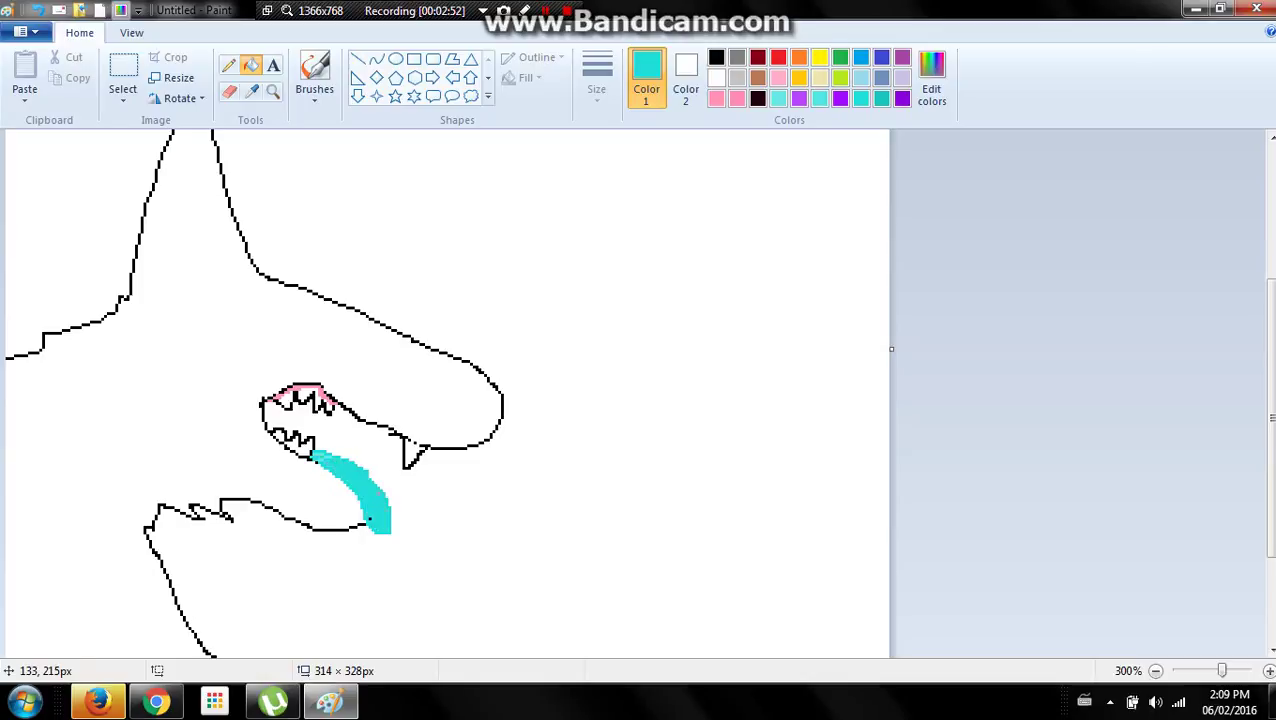
pyautogui.click(59, 9)
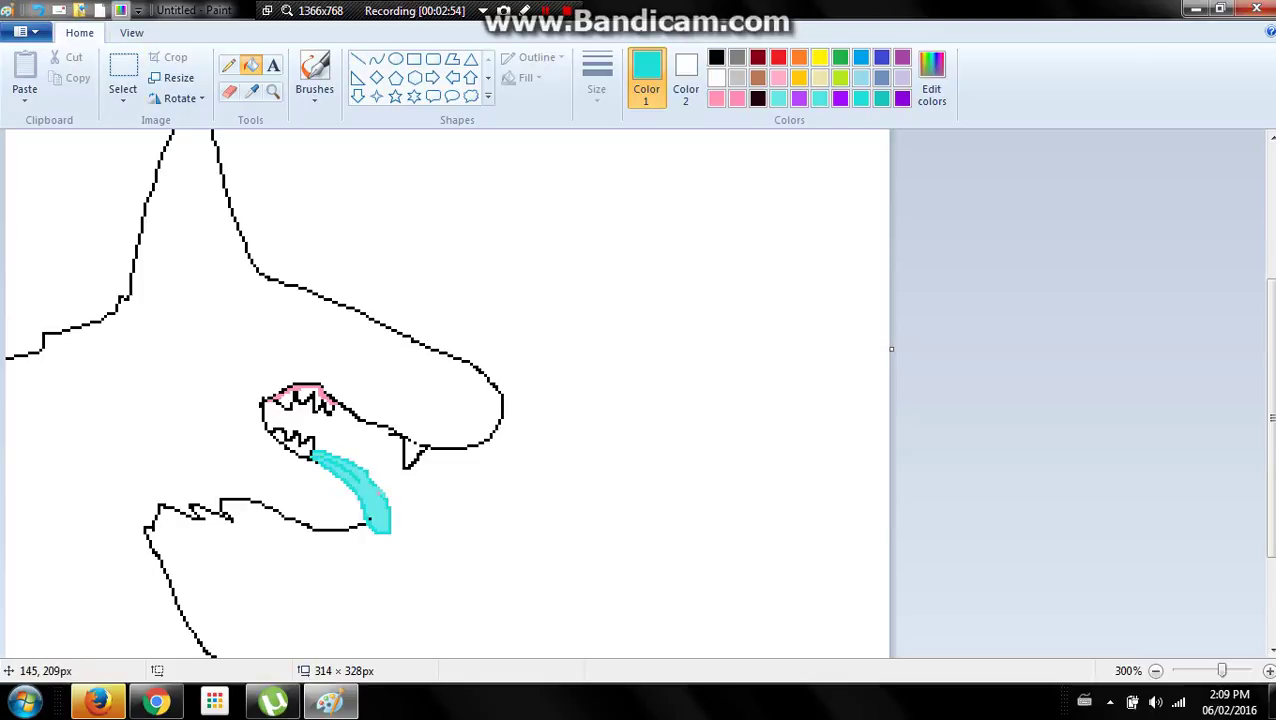
# - Draw a closed black almond-shaped eye outline with the Pencil between the forehead line and the mouth
pyautogui.click(228, 65)
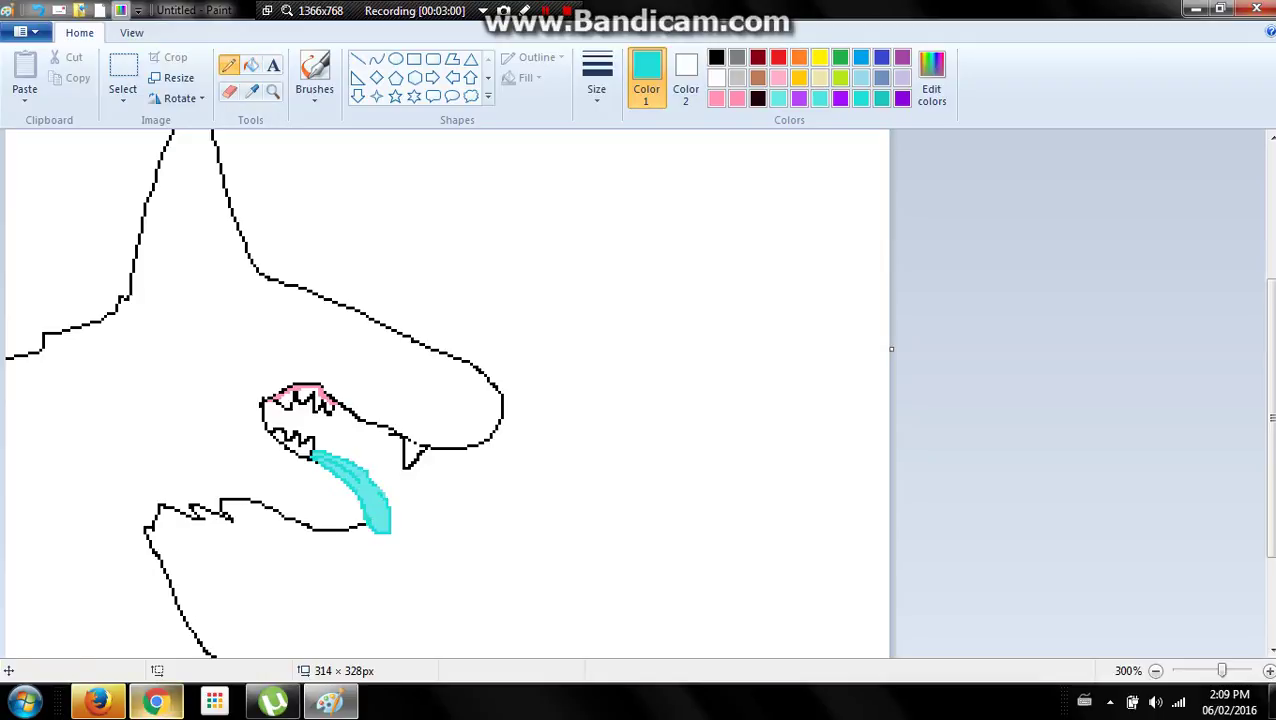
pyautogui.click(156, 701)
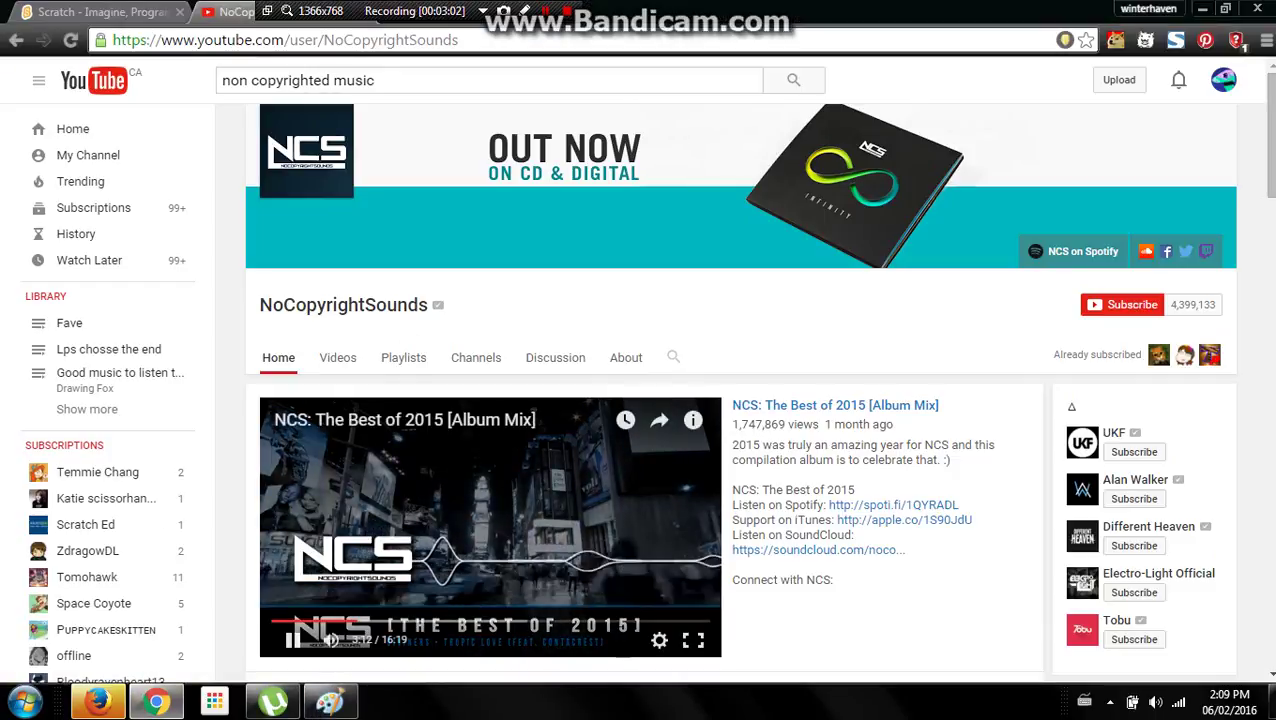
pyautogui.hotkey('alt', 'Tab')
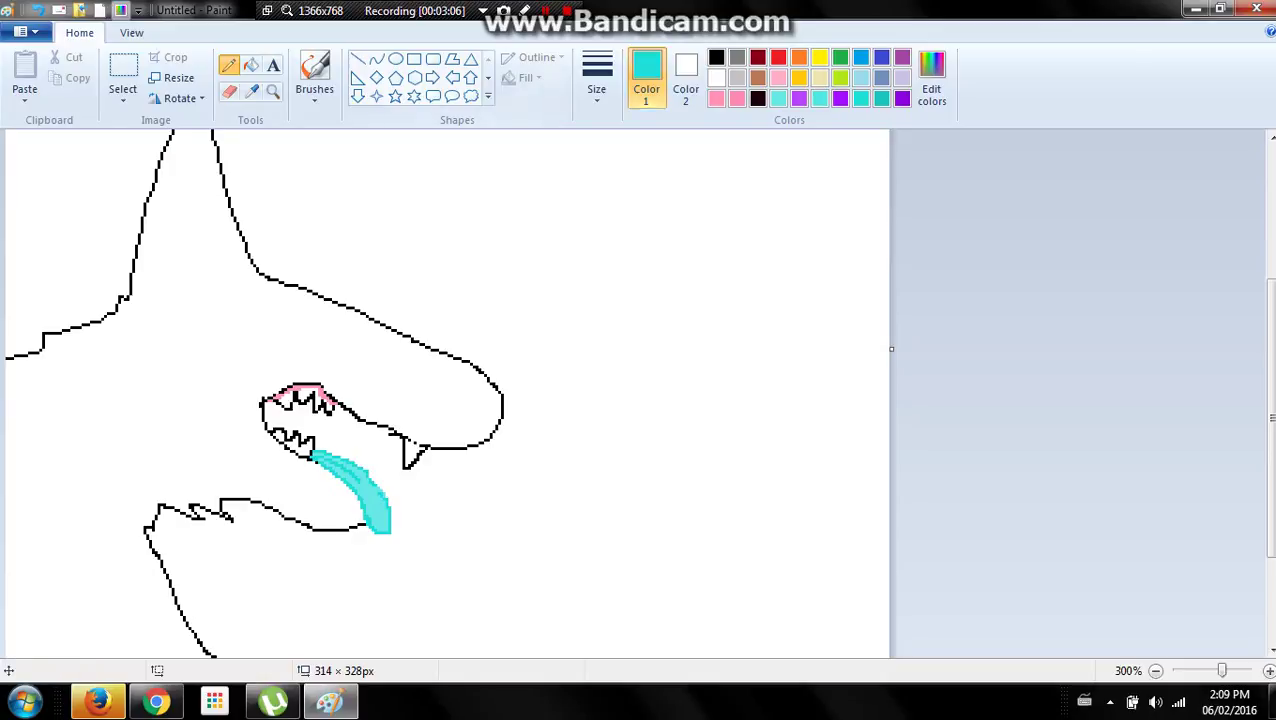
pyautogui.click(716, 57)
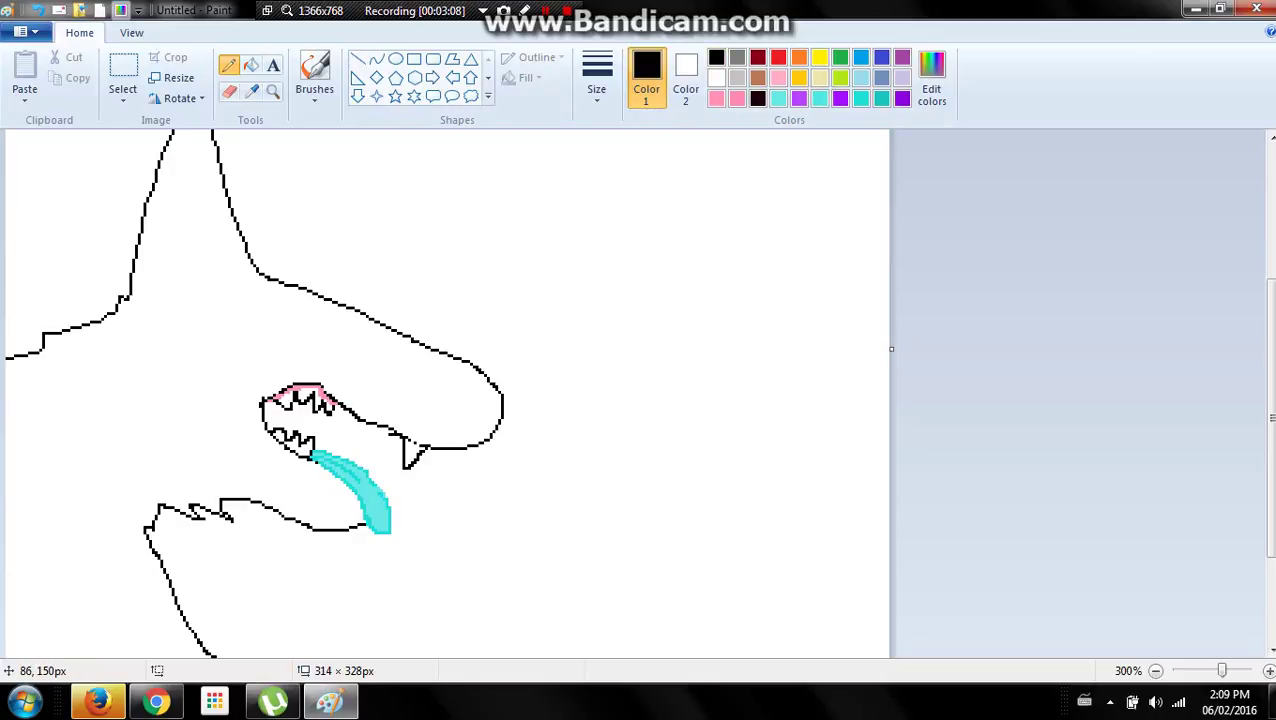
pyautogui.moveTo(248, 310)
pyautogui.mouseDown()
pyautogui.moveTo(273, 296)
pyautogui.moveTo(313, 317)
pyautogui.moveTo(313, 352)
pyautogui.moveTo(256, 335)
pyautogui.moveTo(248, 310)
pyautogui.mouseUp()
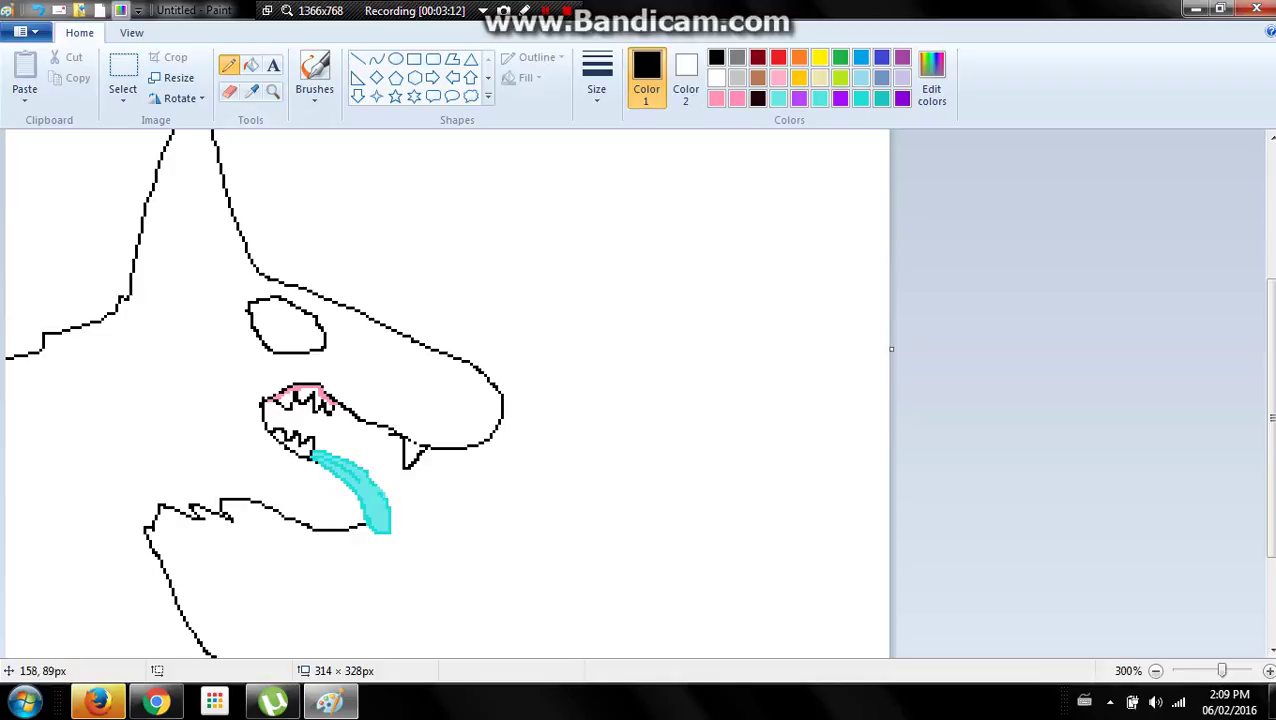
# - Mix a light turquoise, add it to the custom colours and make it the drawing colour
pyautogui.click(931, 80)
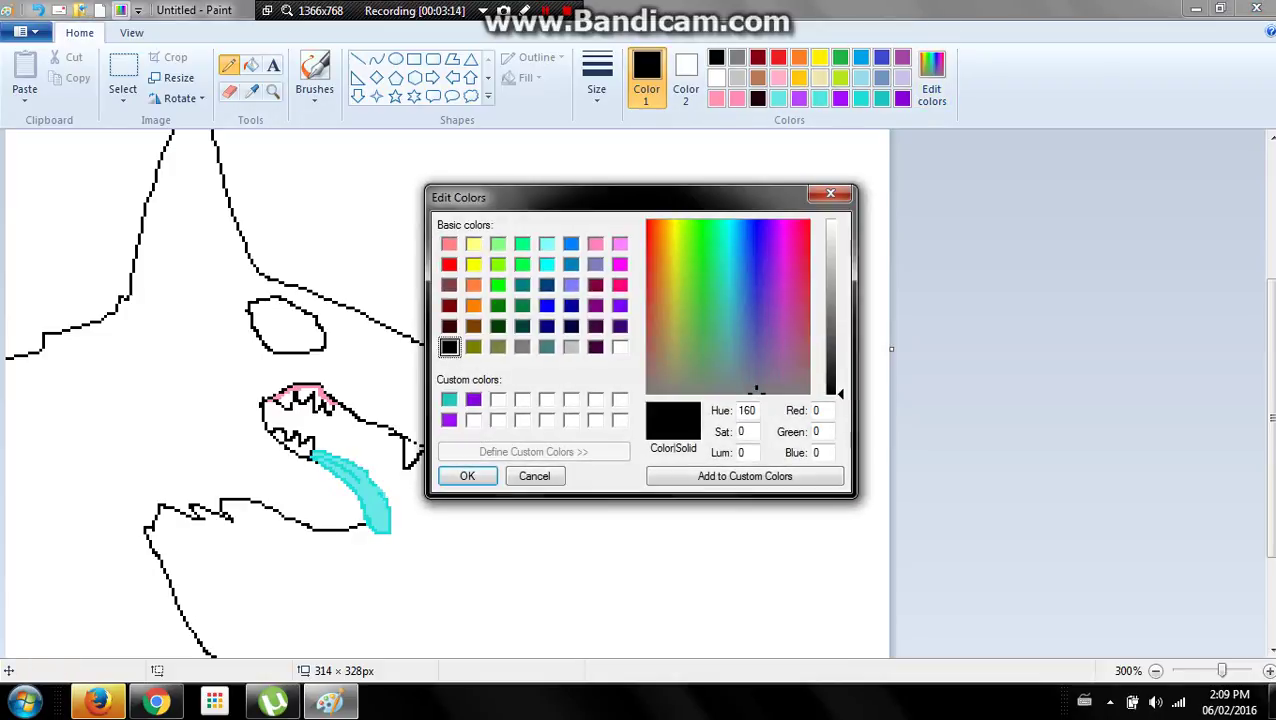
pyautogui.click(473, 420)
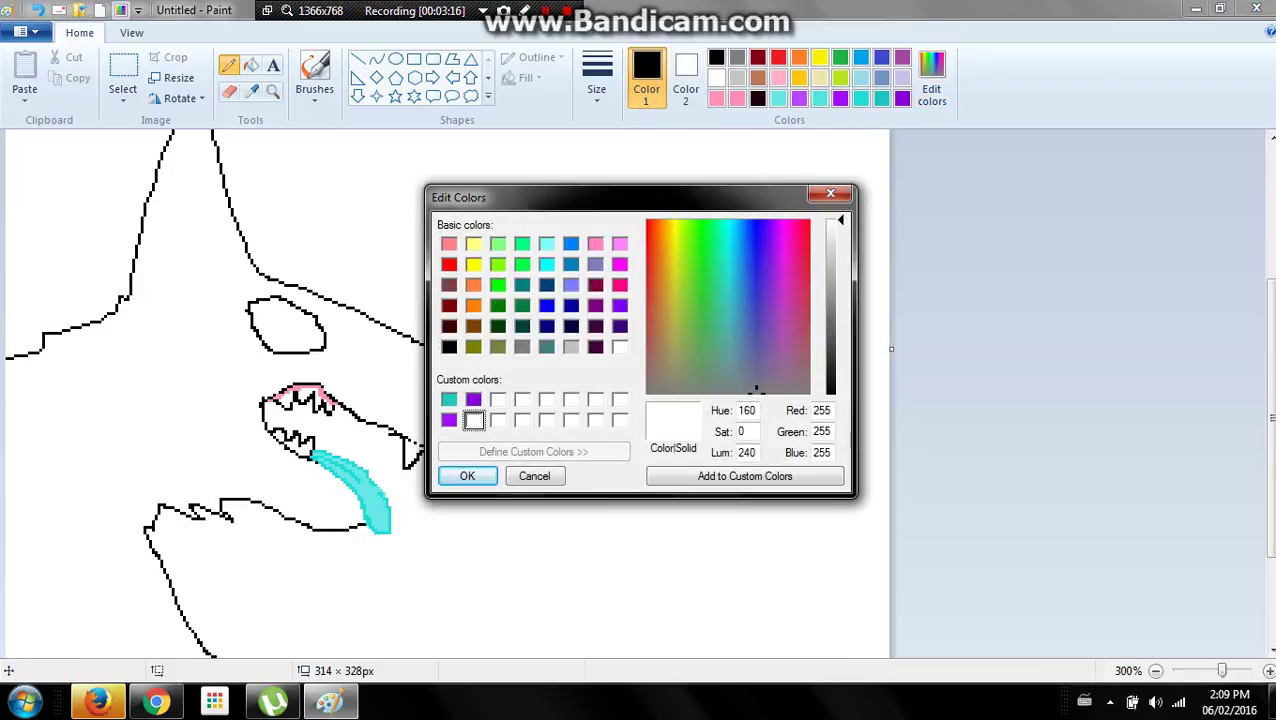
pyautogui.moveTo(756, 390); pyautogui.dragTo(730, 272)
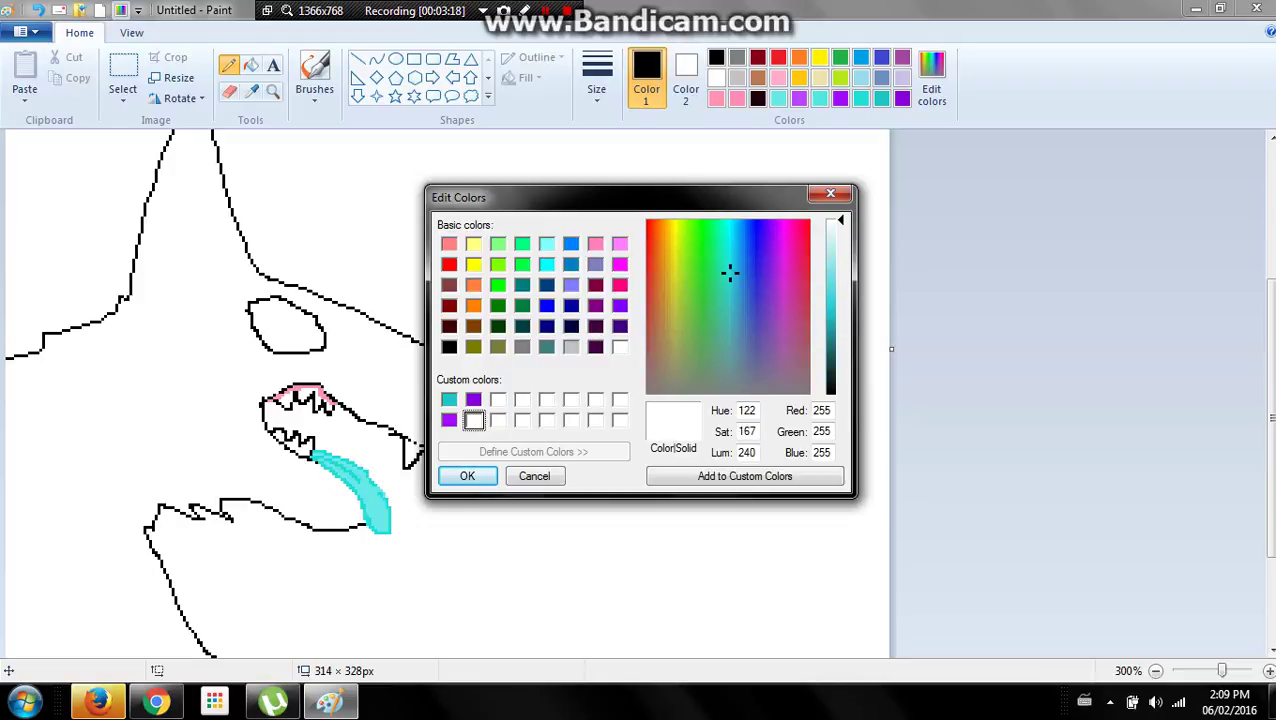
pyautogui.moveTo(840, 220); pyautogui.dragTo(840, 275)
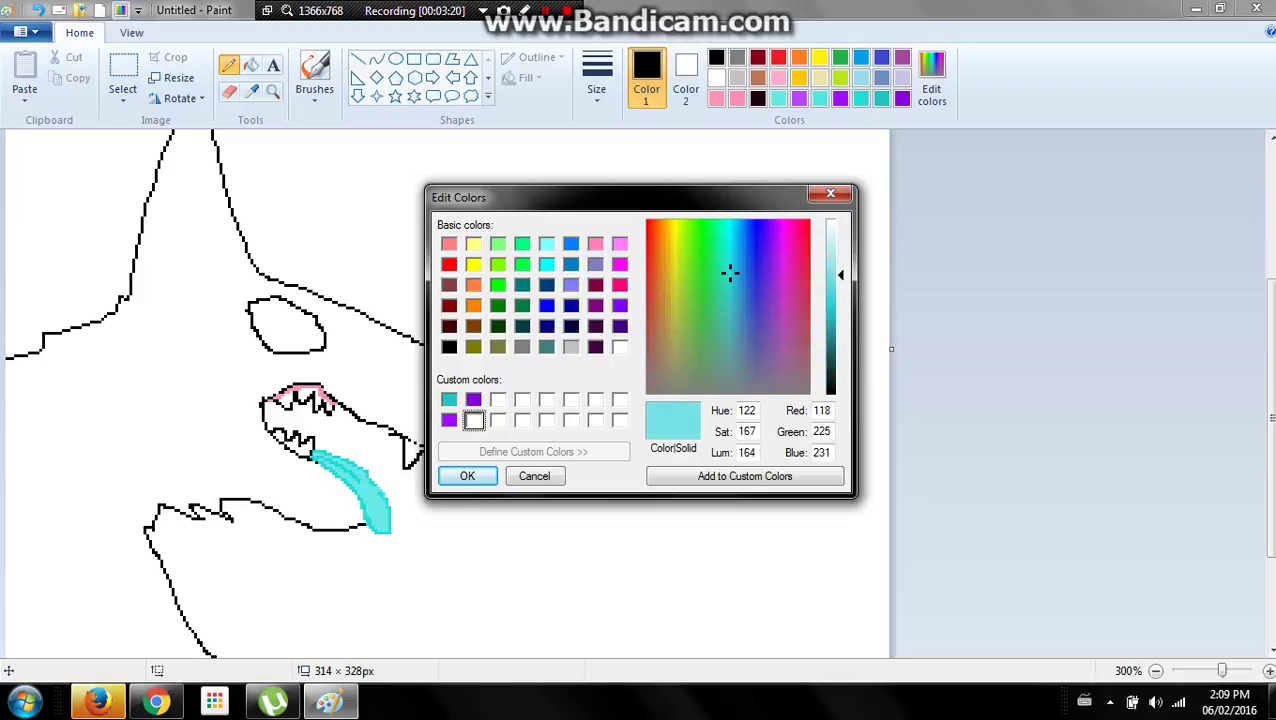
pyautogui.click(731, 271)
pyautogui.click(728, 258)
pyautogui.hotkey('alt', 'a')
pyautogui.press('Return')
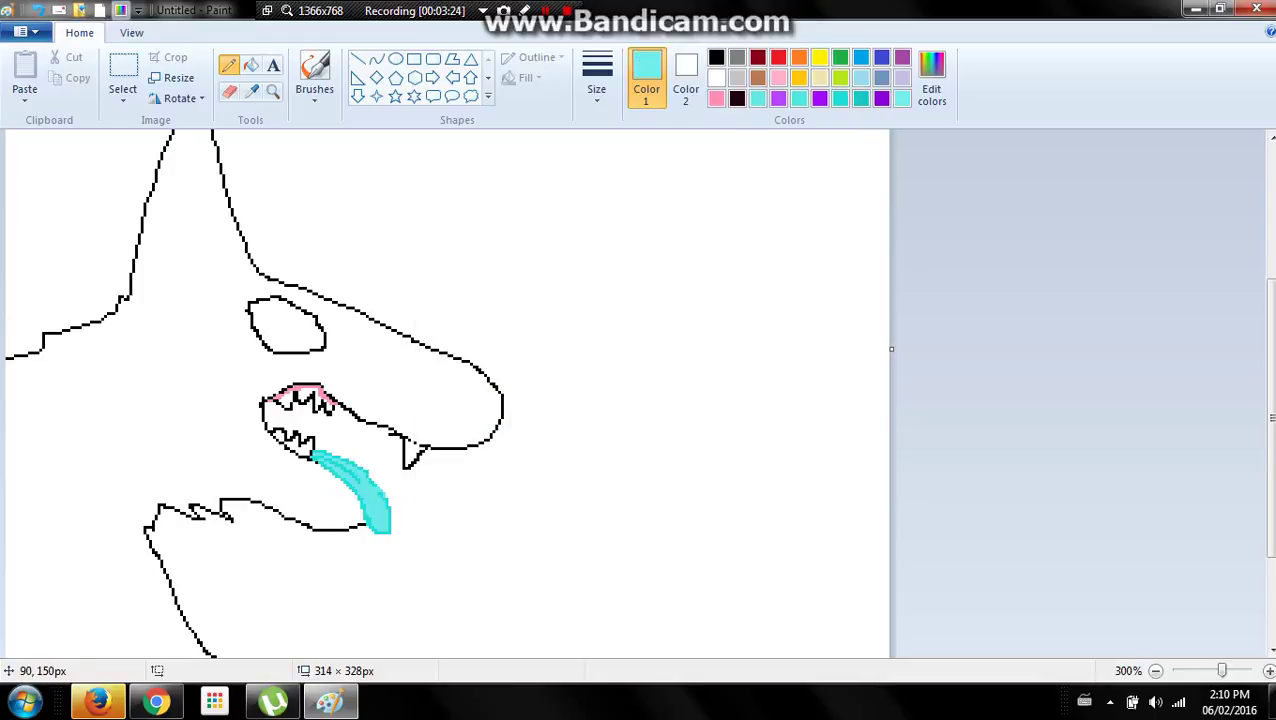
# - Draw a light turquoise curve inside the eye and fill the strip below it with the same colour
pyautogui.moveTo(250, 306); pyautogui.dragTo(318, 326)
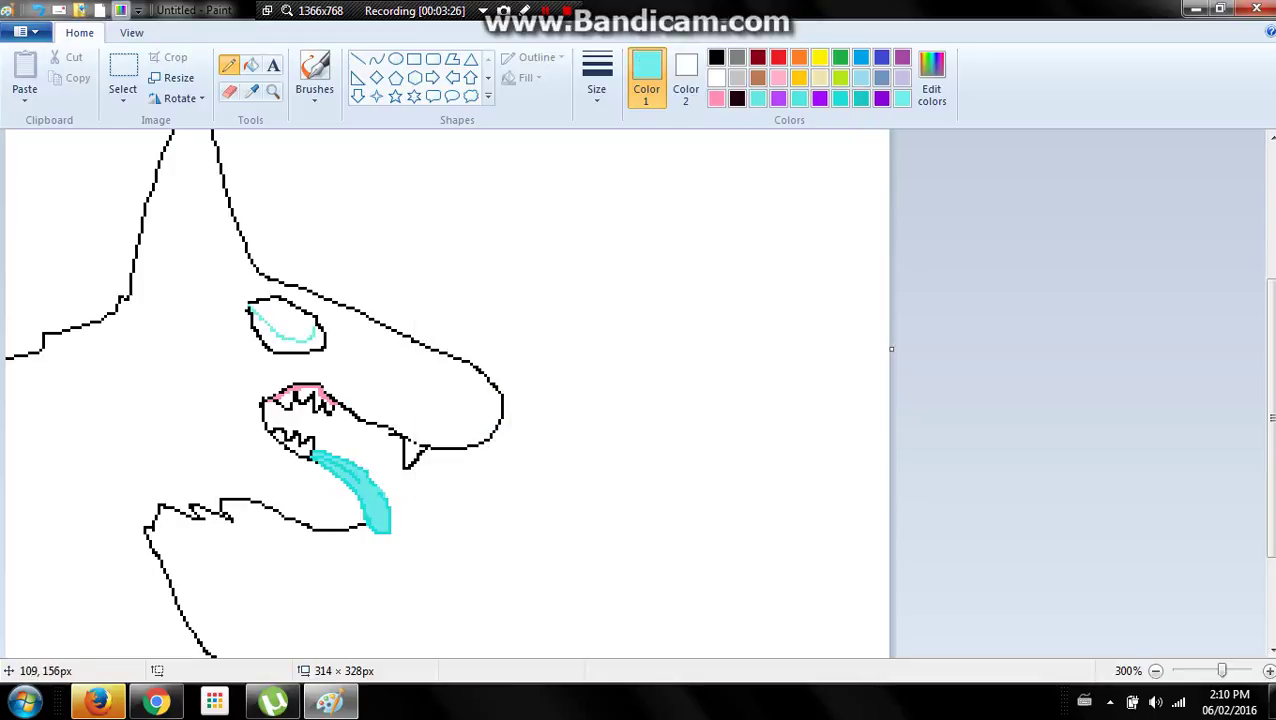
pyautogui.click(251, 65)
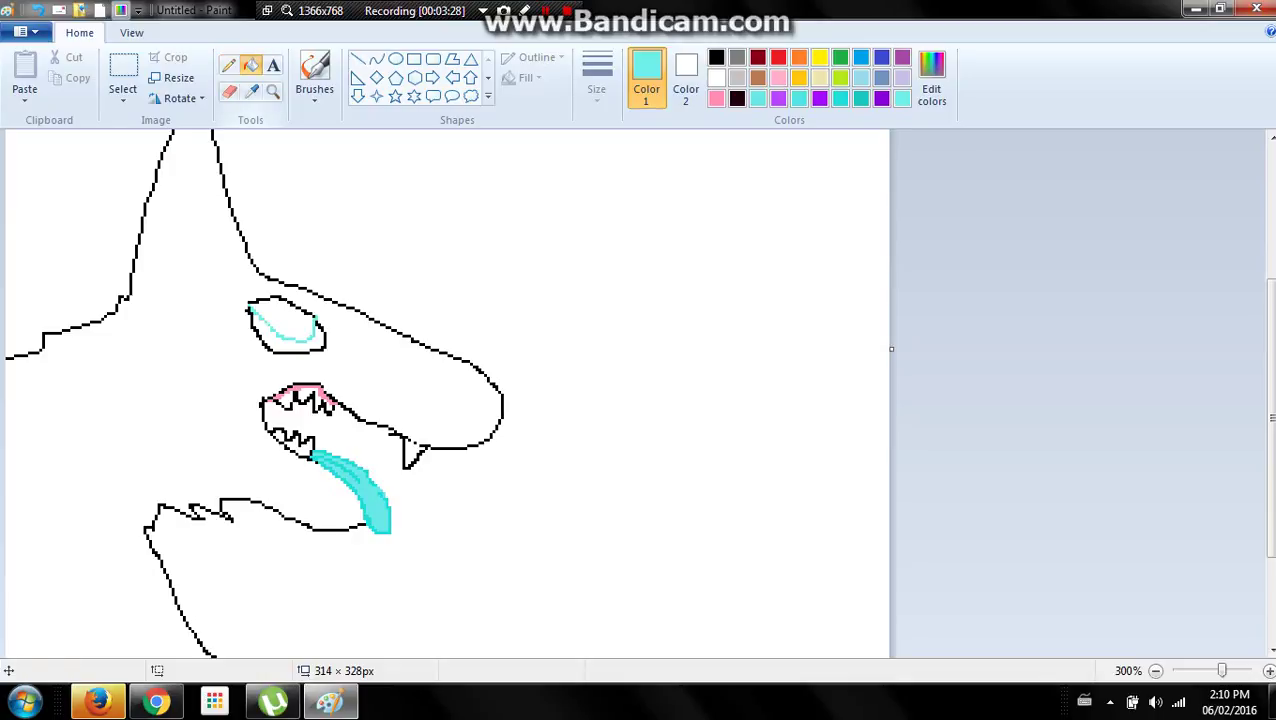
pyautogui.click(288, 336)
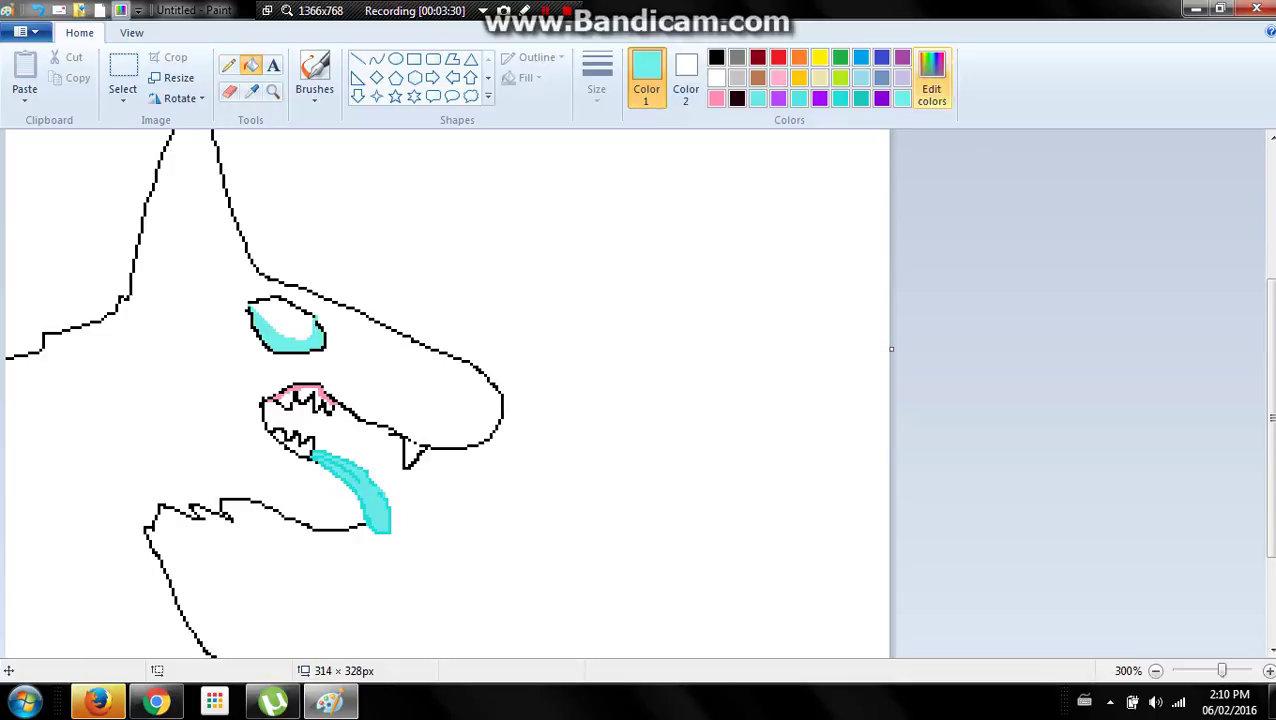
# - Mix a slightly stronger turquoise, RGB 72, 234, 230, and add it to the custom colours
pyautogui.click(931, 80)
pyautogui.click(832, 292)
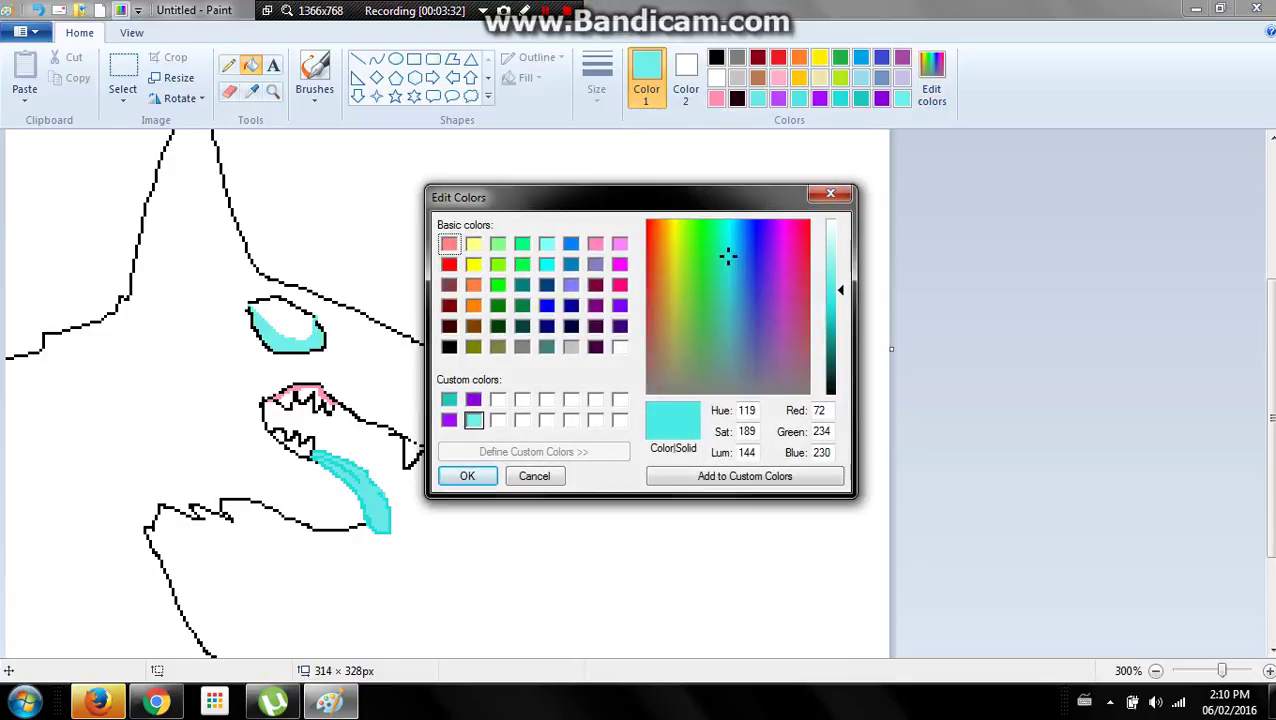
pyautogui.click(745, 476)
pyautogui.click(467, 476)
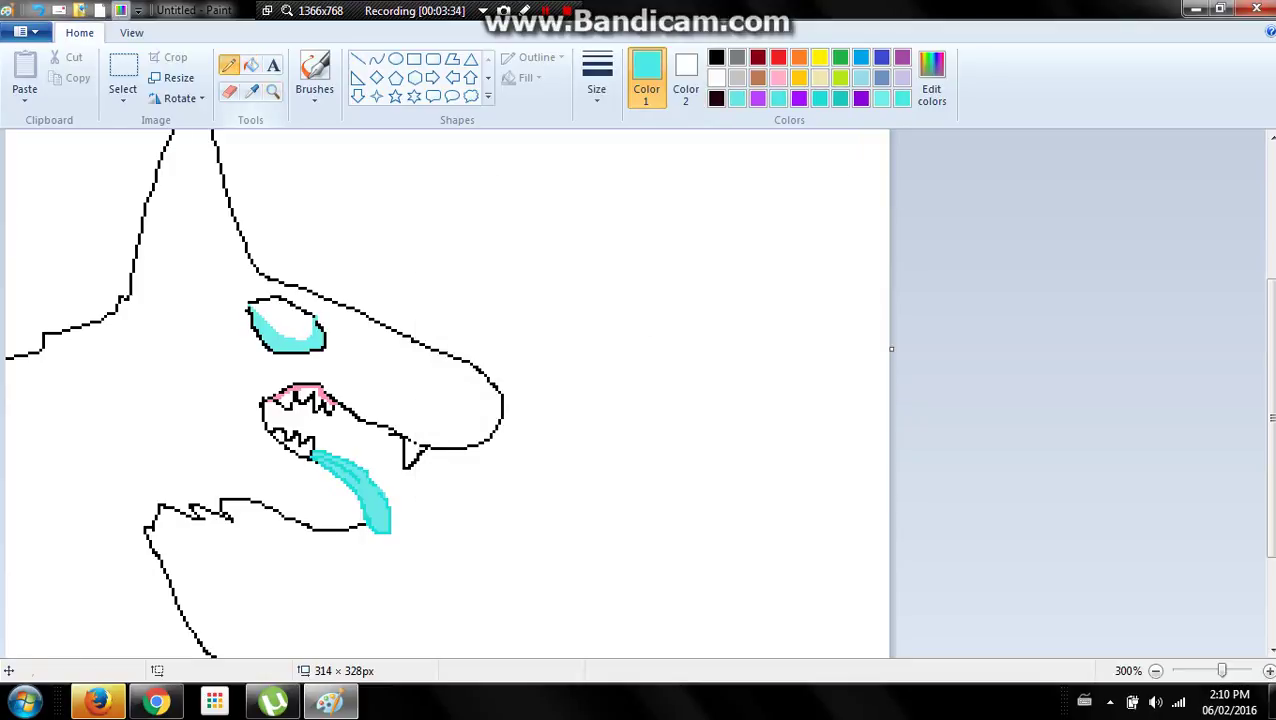
pyautogui.click(228, 65)
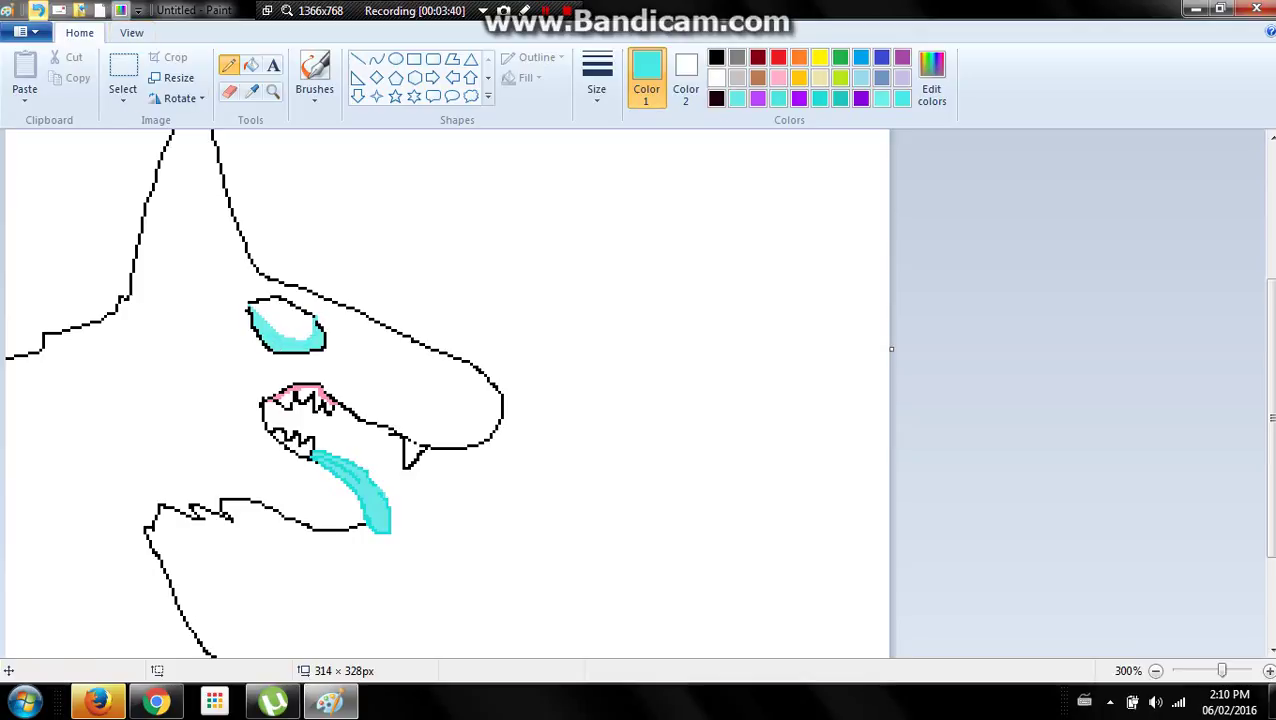
# - Mix a deeper turquoise, RGB 34, 230, 224, and brush a shading band along the eye's turquoise strip
pyautogui.click(931, 80)
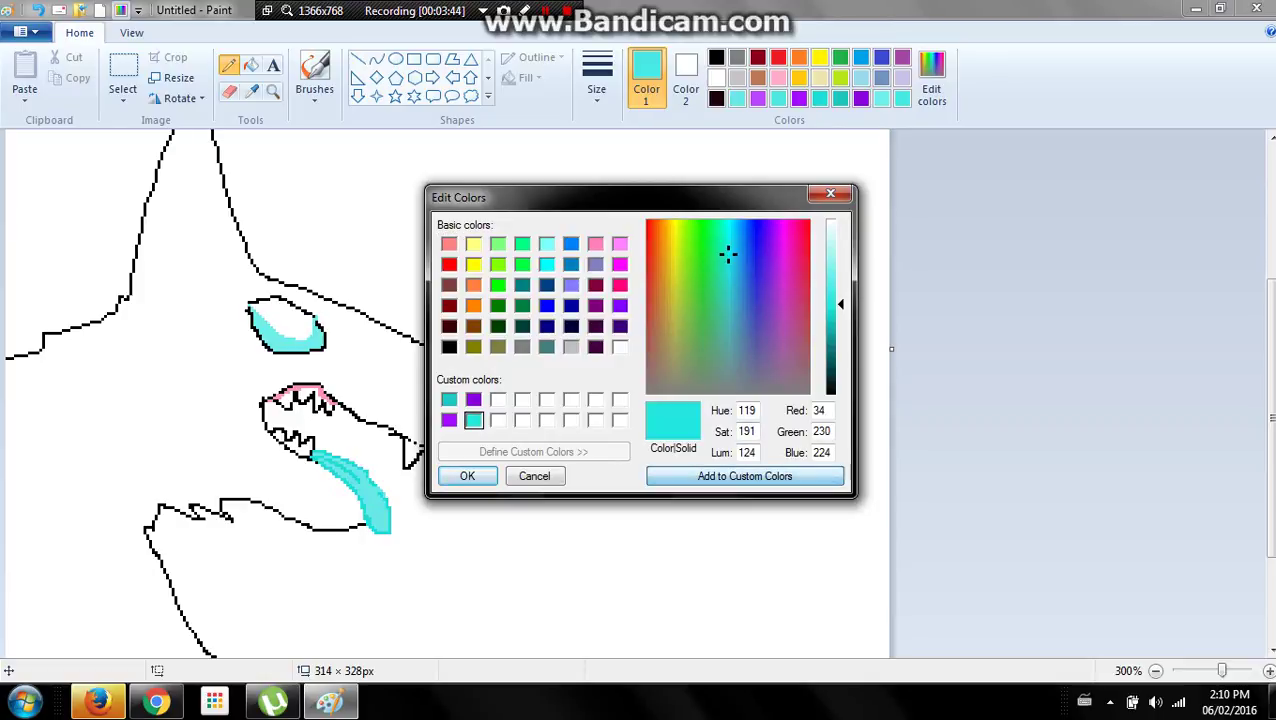
pyautogui.click(467, 476)
pyautogui.click(314, 92)
pyautogui.click(313, 130)
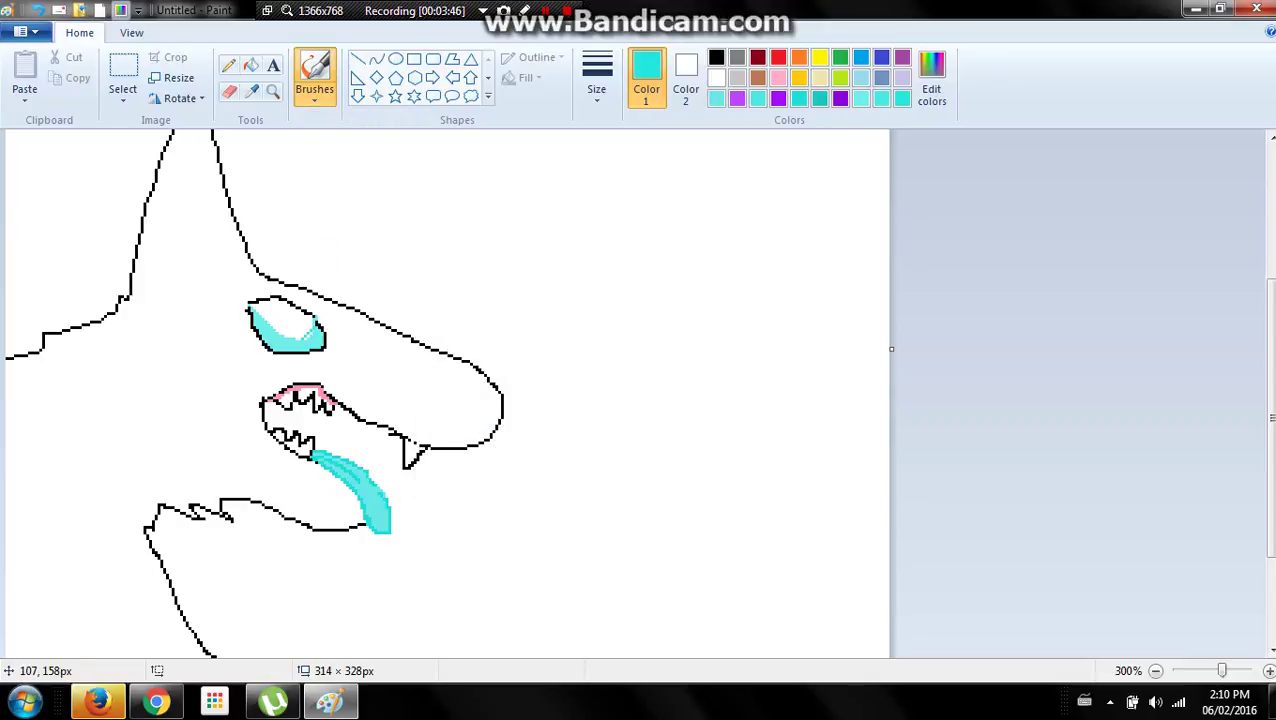
pyautogui.moveTo(272, 335)
pyautogui.mouseDown()
pyautogui.moveTo(300, 342)
pyautogui.moveTo(262, 346)
pyautogui.mouseUp()
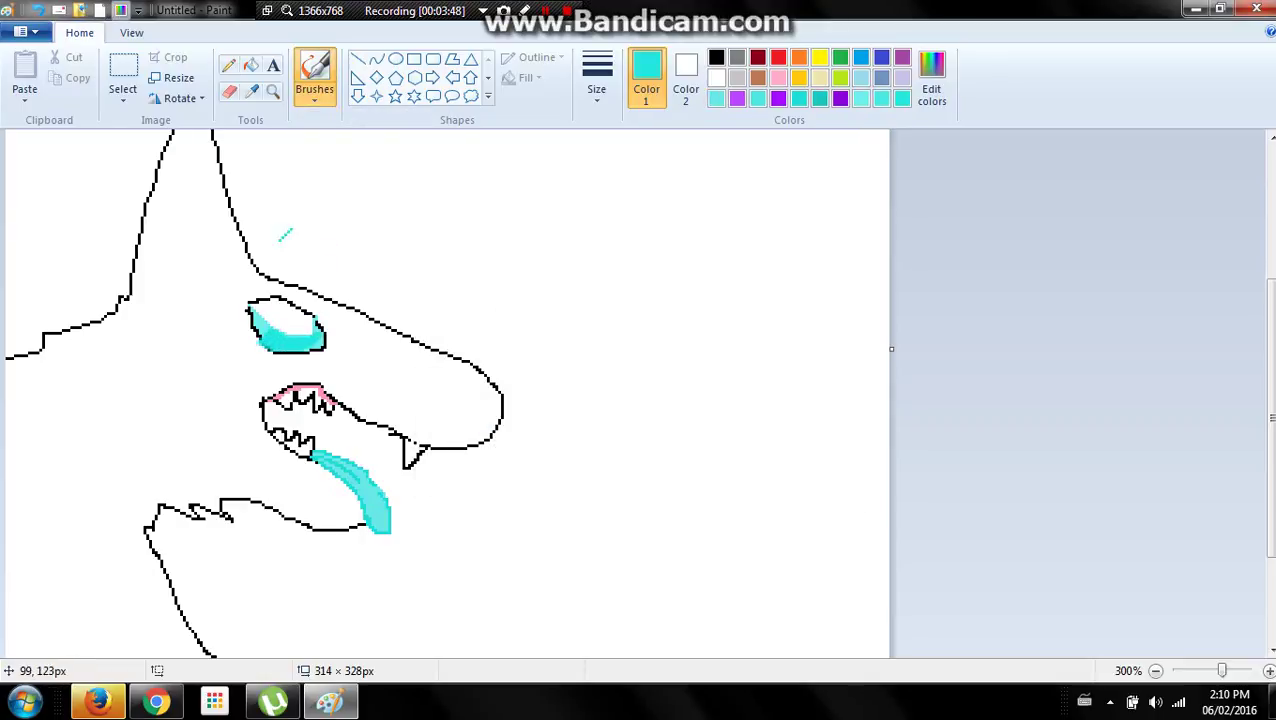
pyautogui.click(37, 9)
pyautogui.click(228, 65)
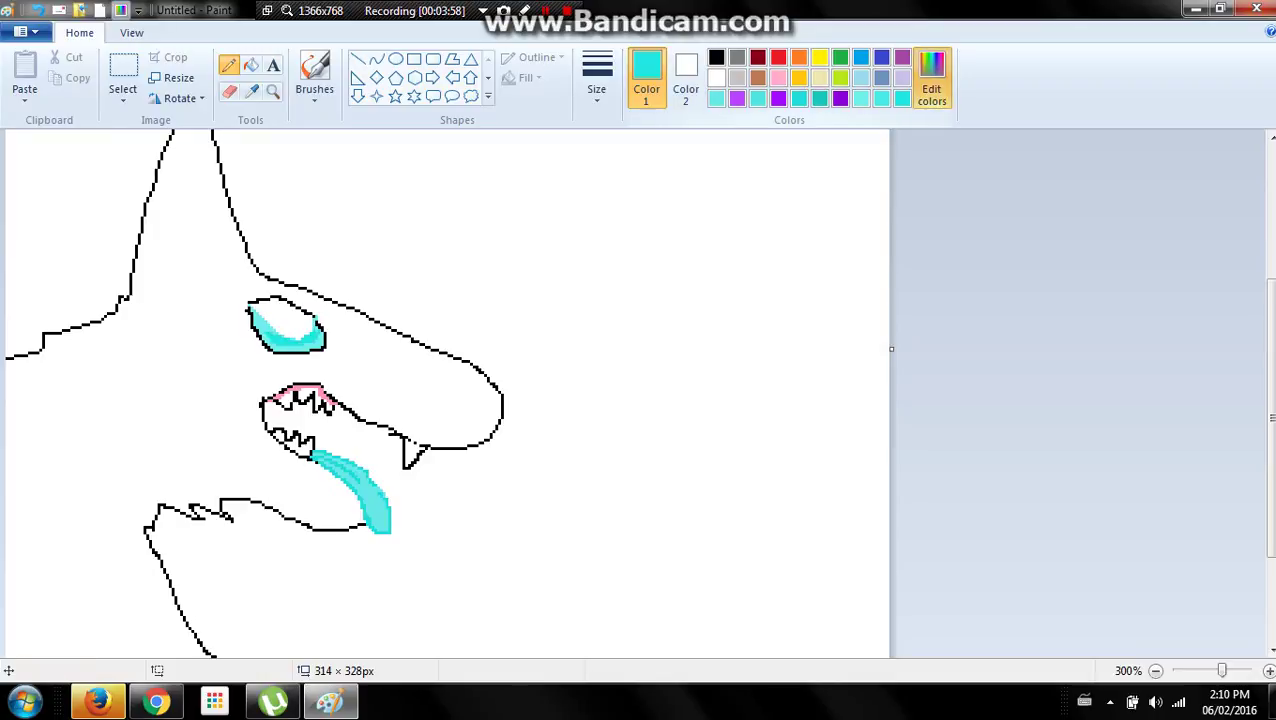
# - Mix a paler turquoise, RGB 131, 241, 238, add it to the custom colours and make it the drawing colour
pyautogui.click(931, 78)
pyautogui.moveTo(838, 304); pyautogui.dragTo(838, 267)
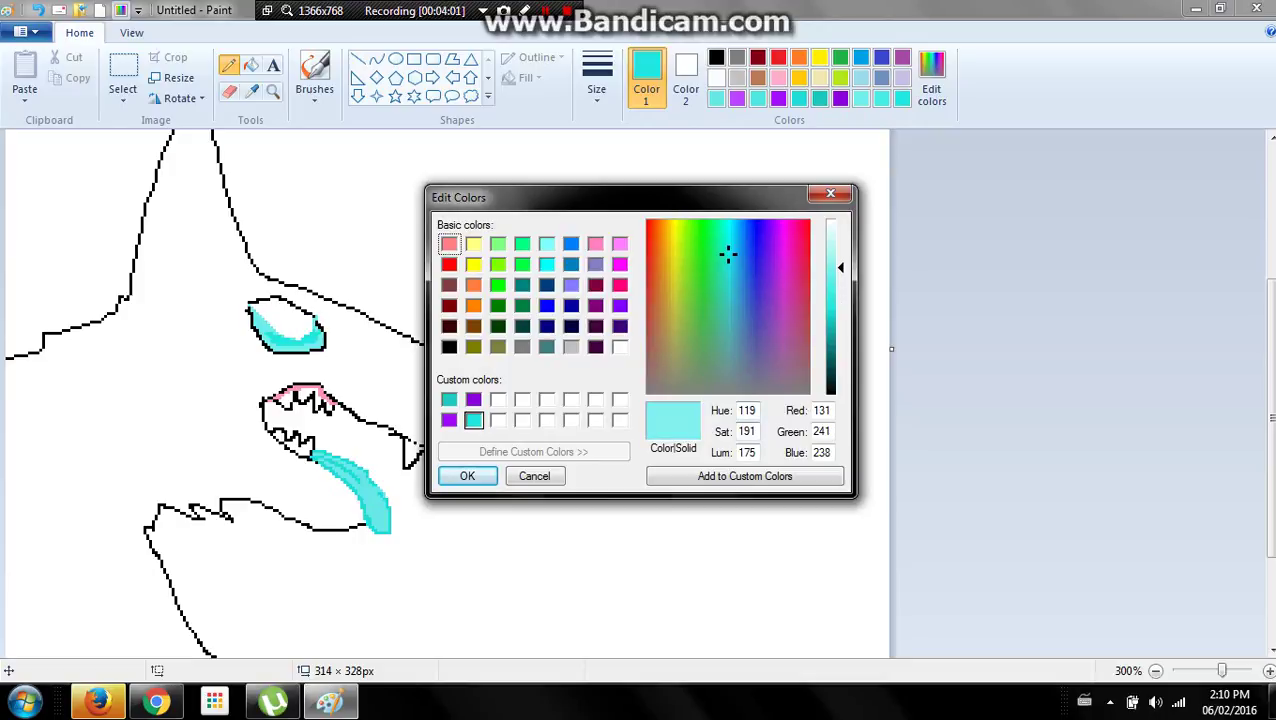
pyautogui.click(745, 476)
pyautogui.click(467, 476)
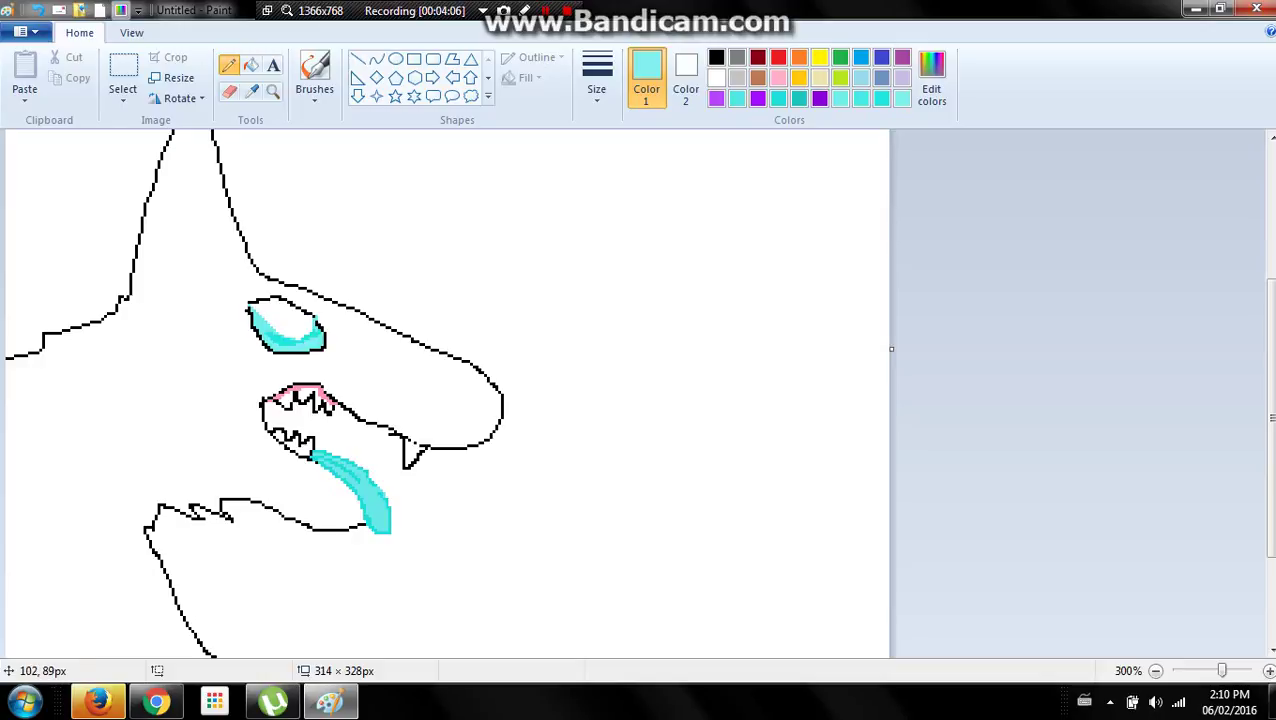
# - Fill the white upper part of the eye with black
pyautogui.click(250, 64)
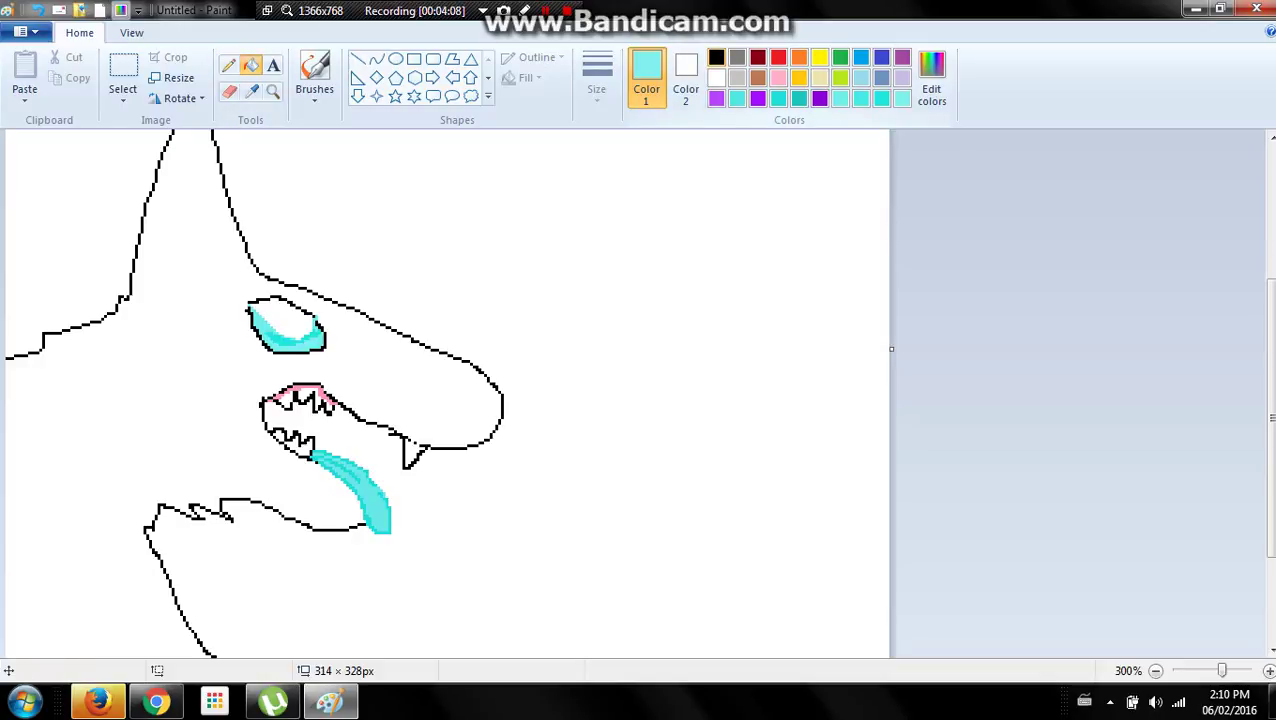
pyautogui.click(716, 57)
pyautogui.click(285, 310)
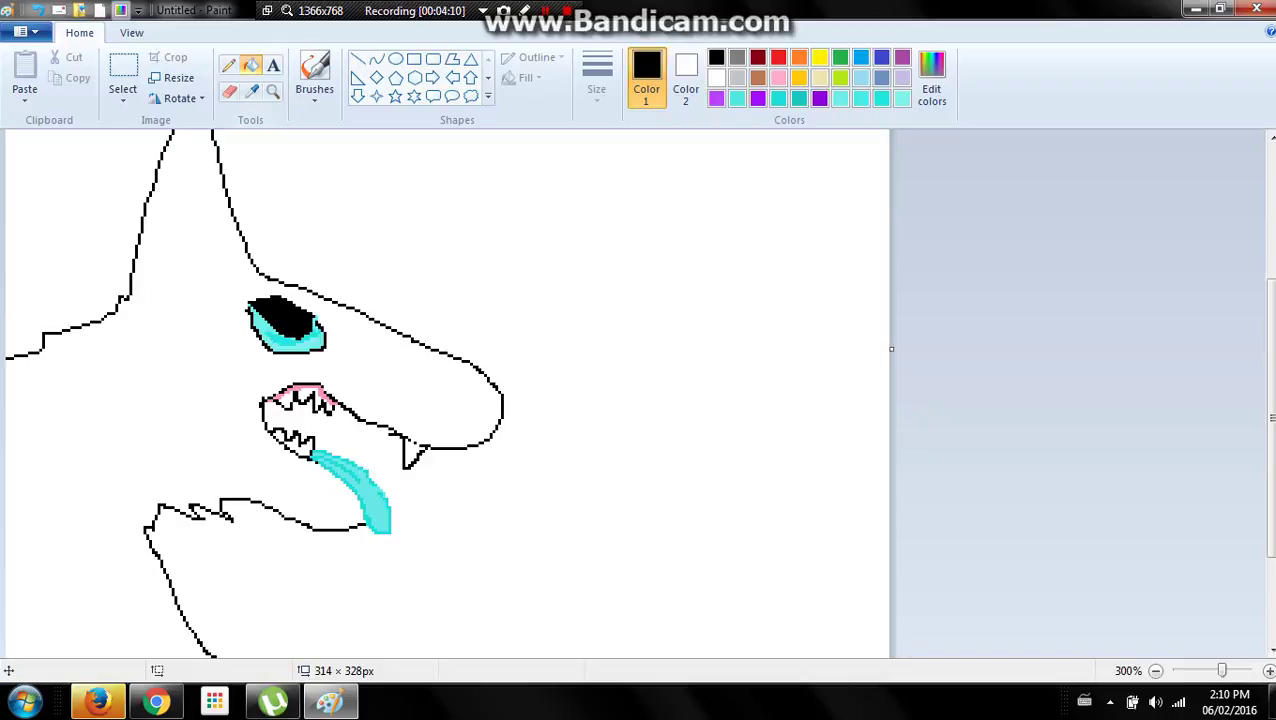
# - Try to brush a white highlight onto the black part of the eye
pyautogui.click(314, 72)
pyautogui.click(716, 78)
pyautogui.moveTo(294, 314); pyautogui.dragTo(290, 325)
pyautogui.hotkey('ctrl', 'z')
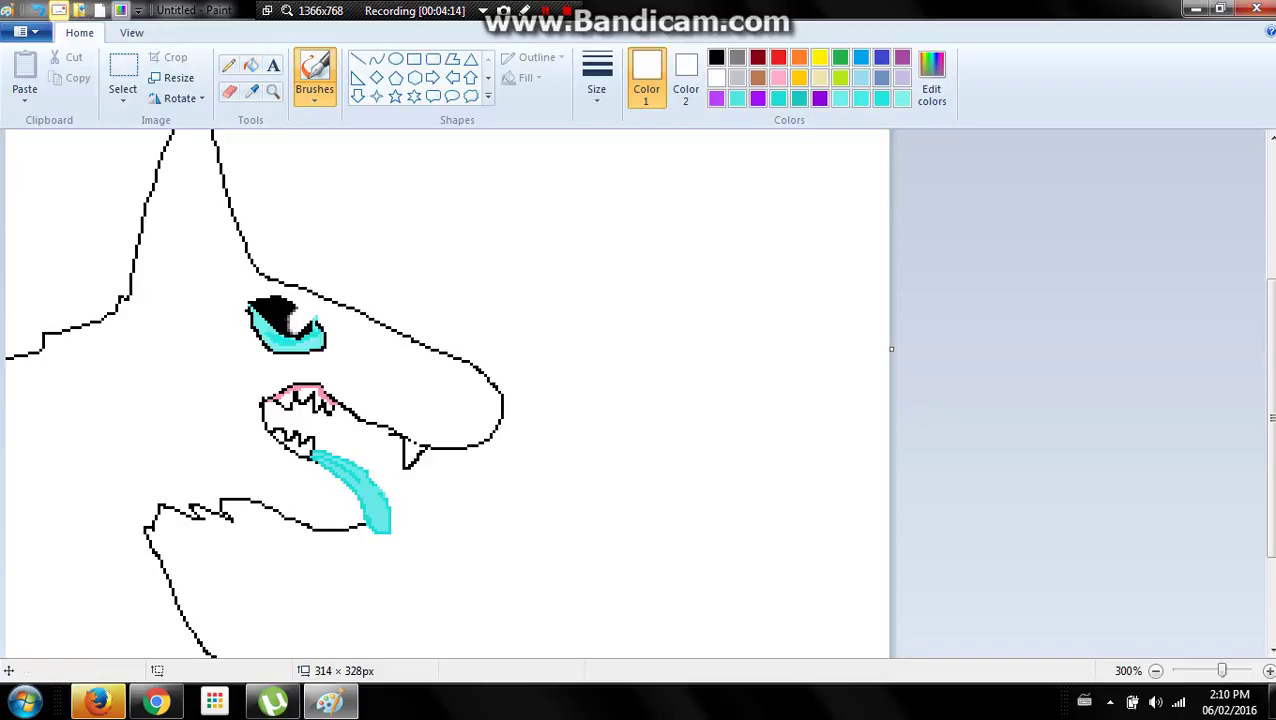
pyautogui.click(38, 10)
# - Mix a dark brown, RGB 79, 60, 2, add it to the custom colours and make it the fill colour
pyautogui.click(251, 65)
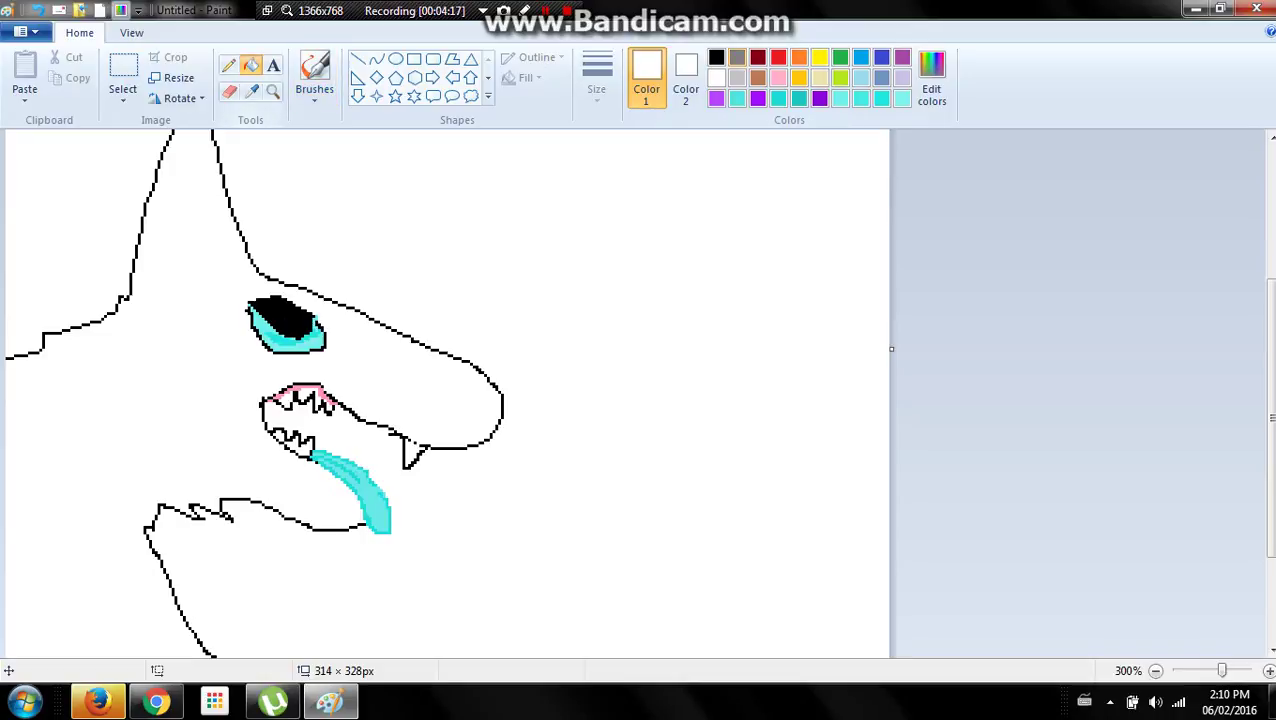
pyautogui.click(737, 78)
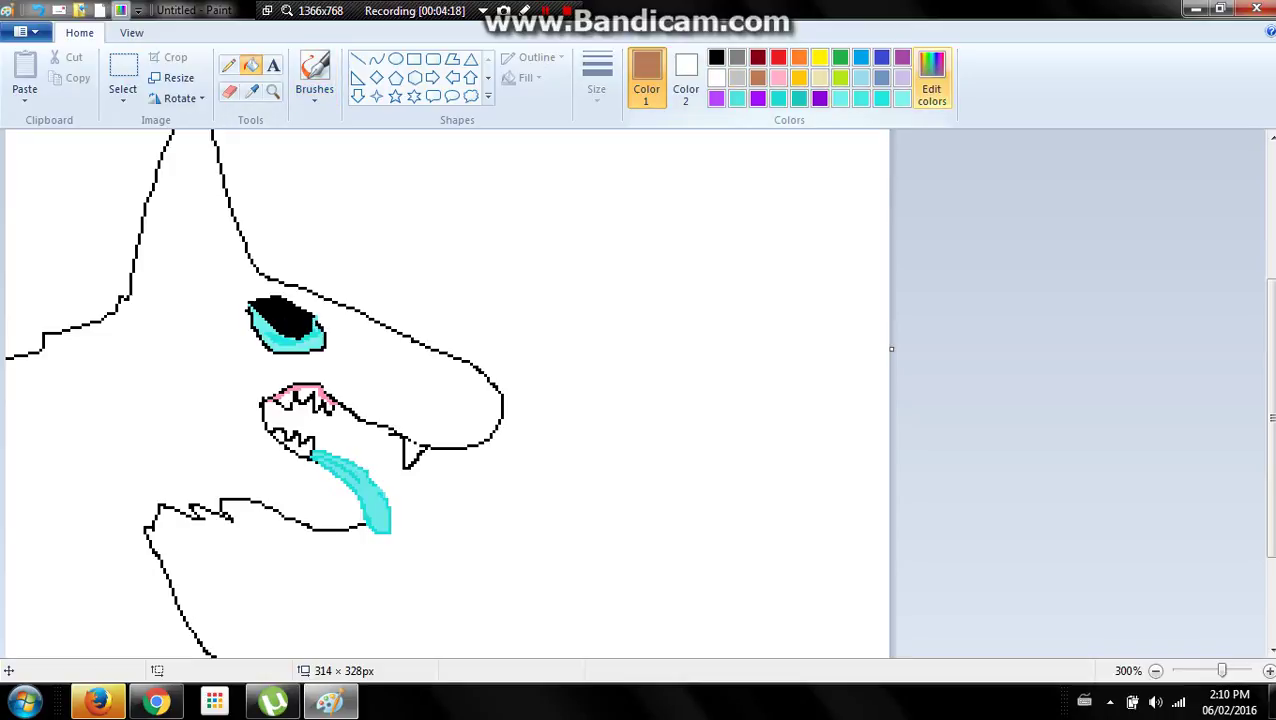
pyautogui.click(931, 80)
pyautogui.moveTo(840, 300); pyautogui.dragTo(840, 391)
pyautogui.moveTo(656, 321)
pyautogui.mouseDown()
pyautogui.moveTo(680, 322)
pyautogui.moveTo(674, 302)
pyautogui.moveTo(722, 258)
pyautogui.moveTo(731, 230)
pyautogui.moveTo(668, 228)
pyautogui.mouseUp()
pyautogui.click(831, 367)
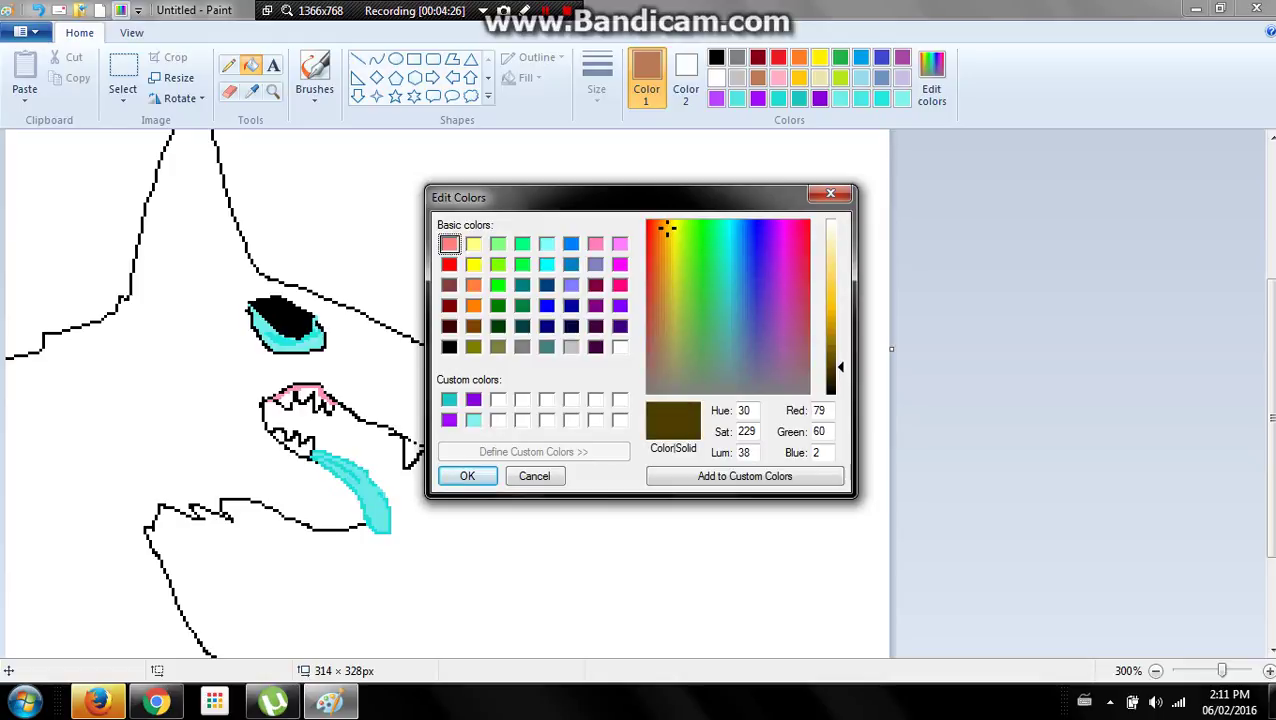
pyautogui.click(745, 476)
pyautogui.click(467, 476)
# - Try to fill the wolf's head with dark brown
pyautogui.click(224, 514)
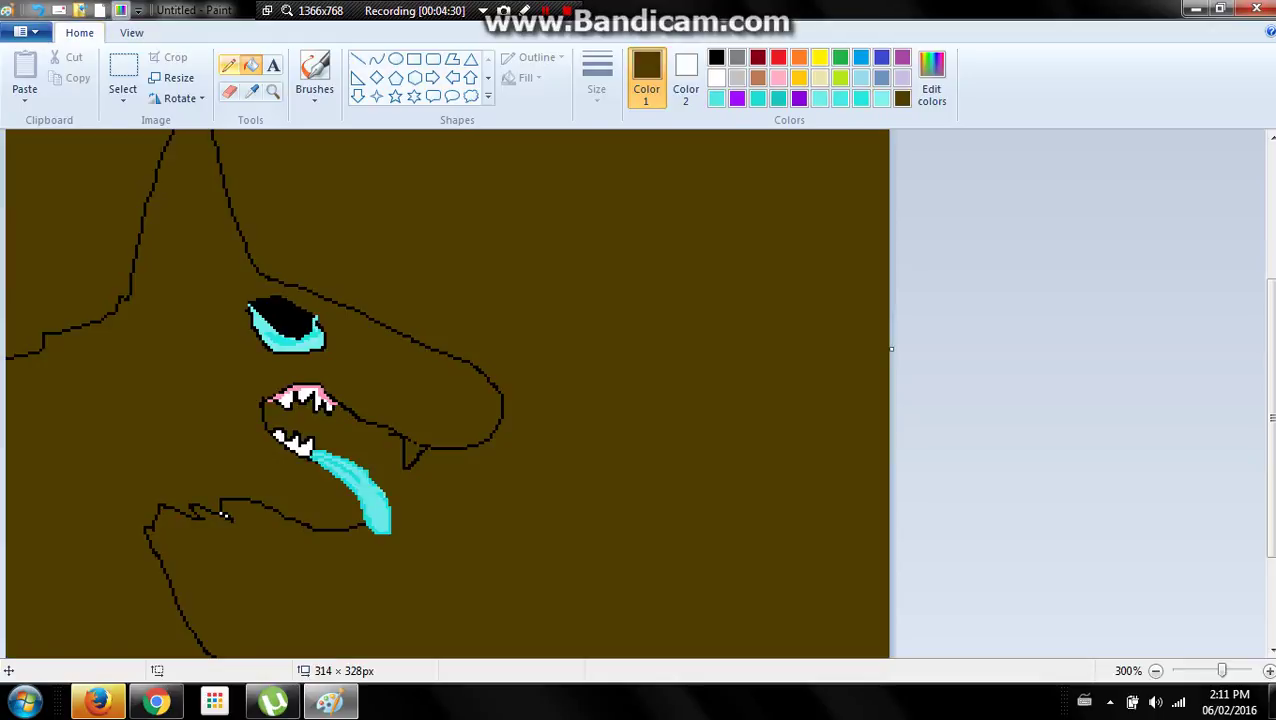
pyautogui.click(39, 9)
# - Try to close the open back of the neck with dark brown Pencil lines along the canvas edge
pyautogui.click(228, 64)
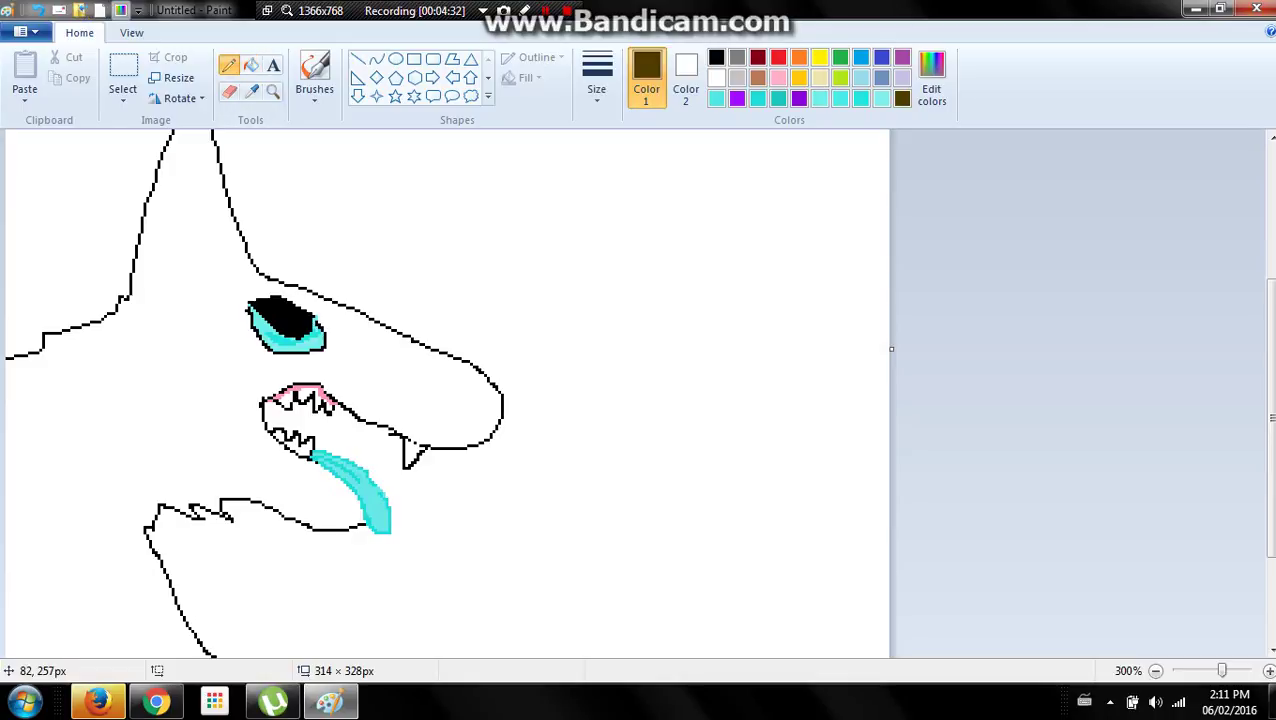
pyautogui.moveTo(7, 357); pyautogui.dragTo(7, 370)
pyautogui.moveTo(7, 507); pyautogui.dragTo(13, 655)
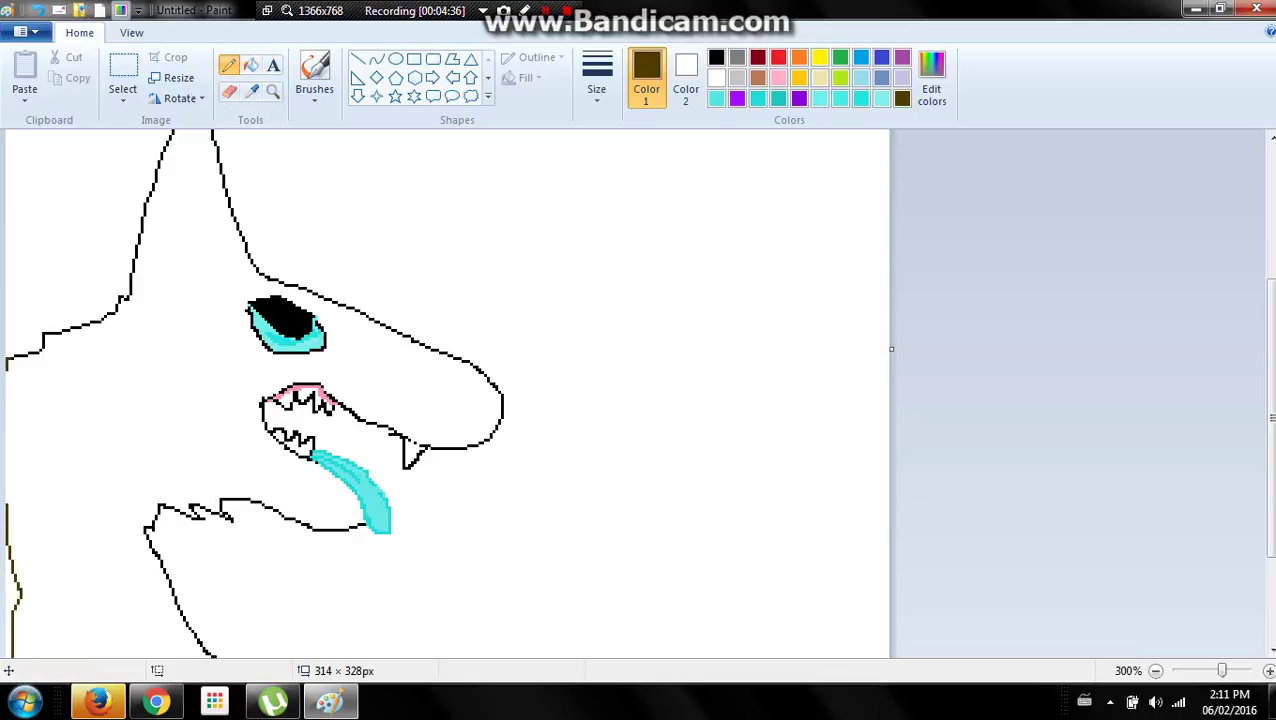
pyautogui.click(39, 9)
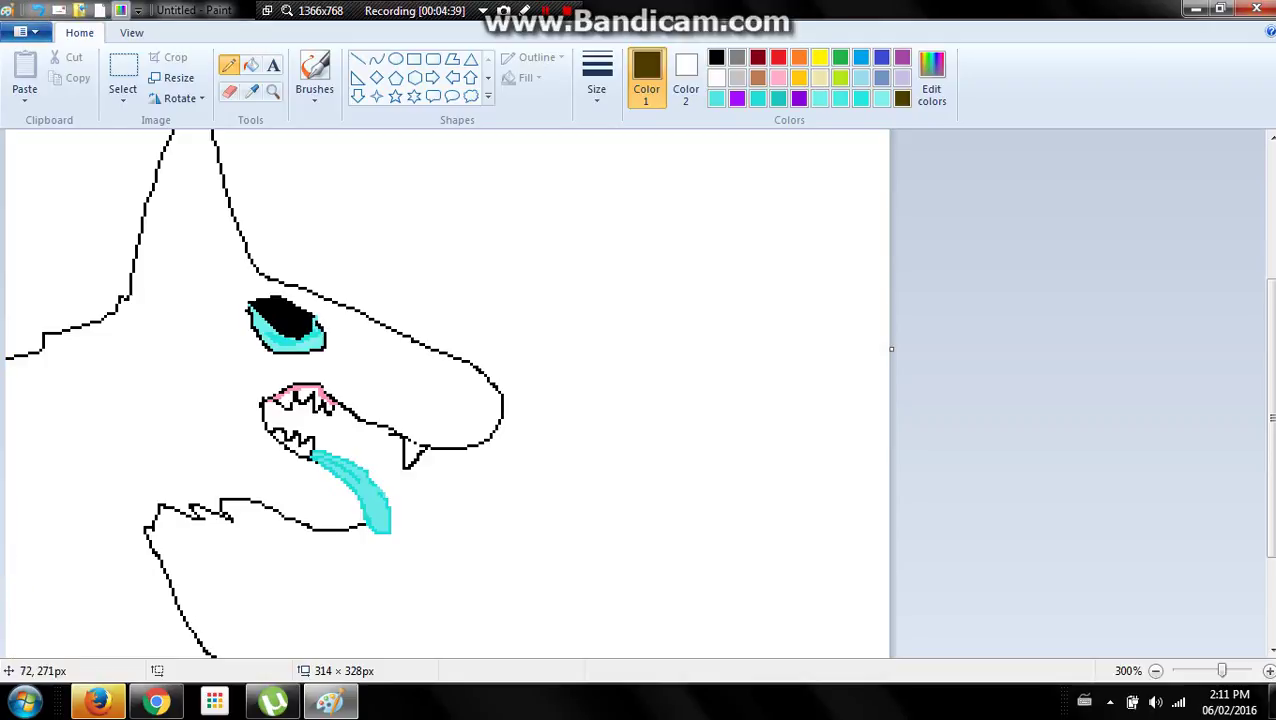
# - Draw a dark brown line closing off the base of the neck and fill the head, ear and neck with dark brown
pyautogui.moveTo(178, 657)
pyautogui.mouseDown()
pyautogui.moveTo(109, 586)
pyautogui.moveTo(5, 560)
pyautogui.mouseUp()
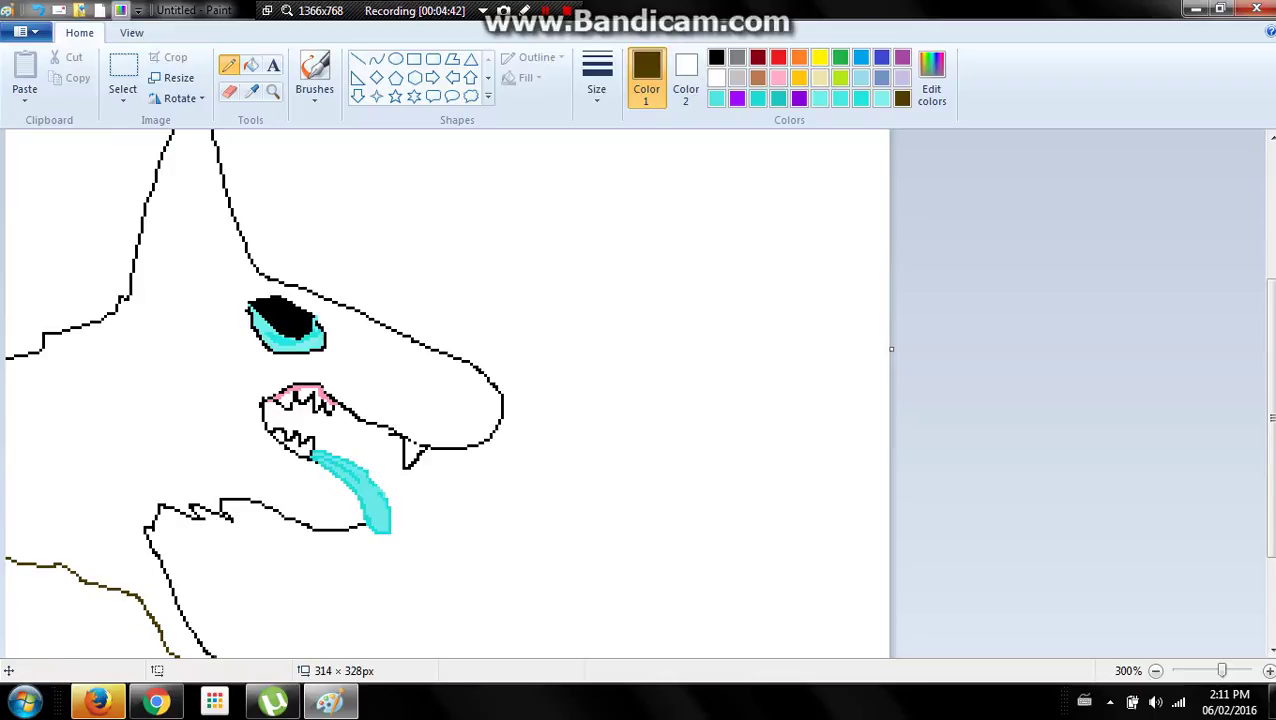
pyautogui.click(250, 64)
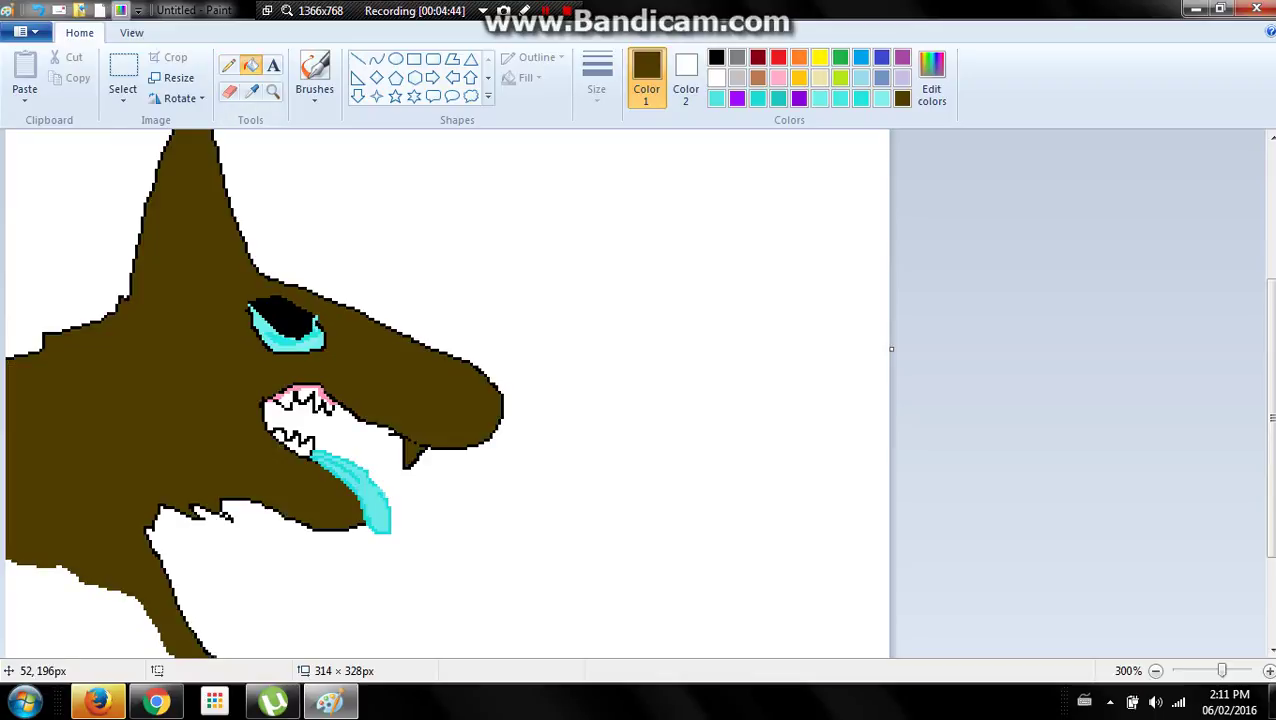
pyautogui.click(200, 220)
# - Fill the large front fang under the snout with white
pyautogui.click(228, 64)
pyautogui.click(737, 57)
pyautogui.click(716, 57)
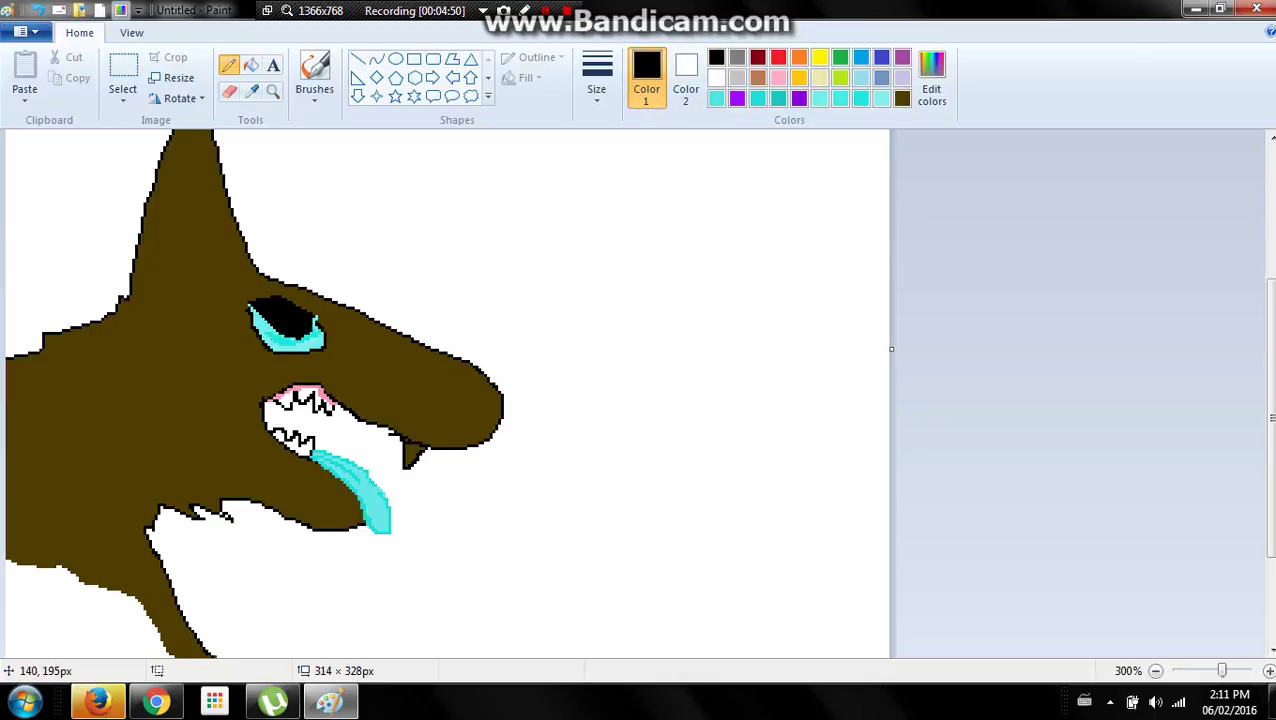
pyautogui.click(250, 64)
pyautogui.click(716, 78)
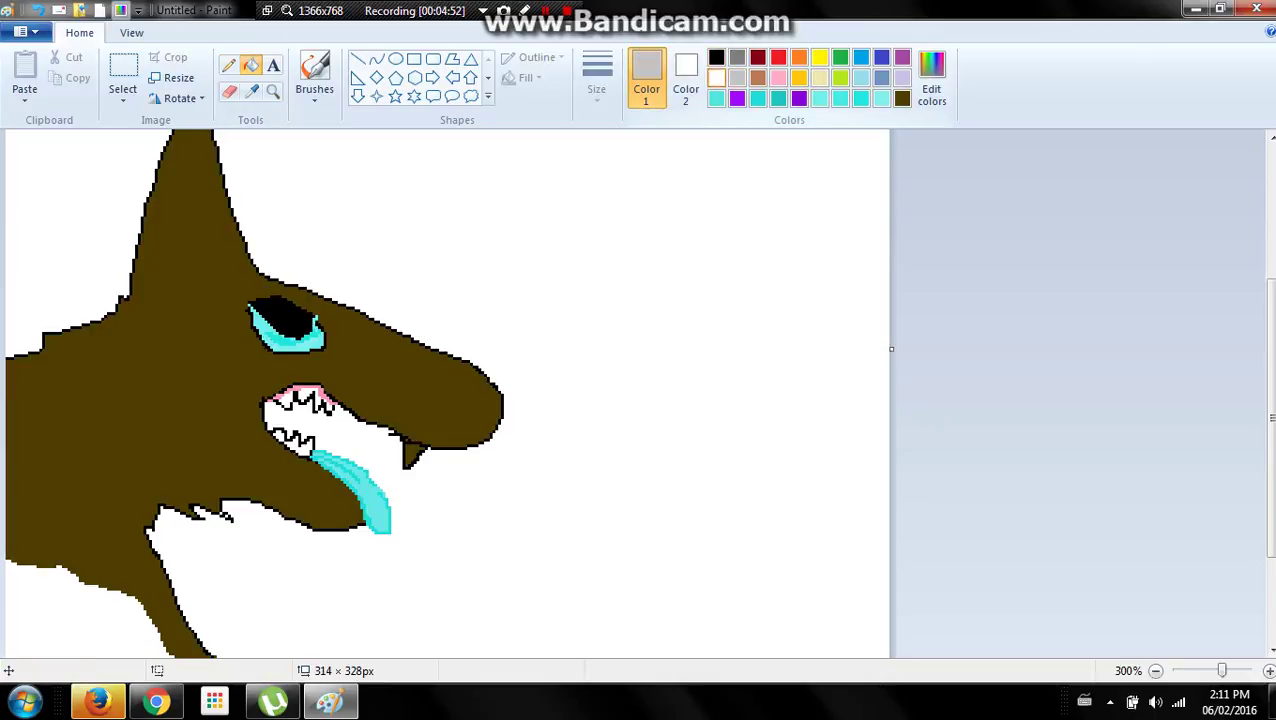
pyautogui.click(411, 452)
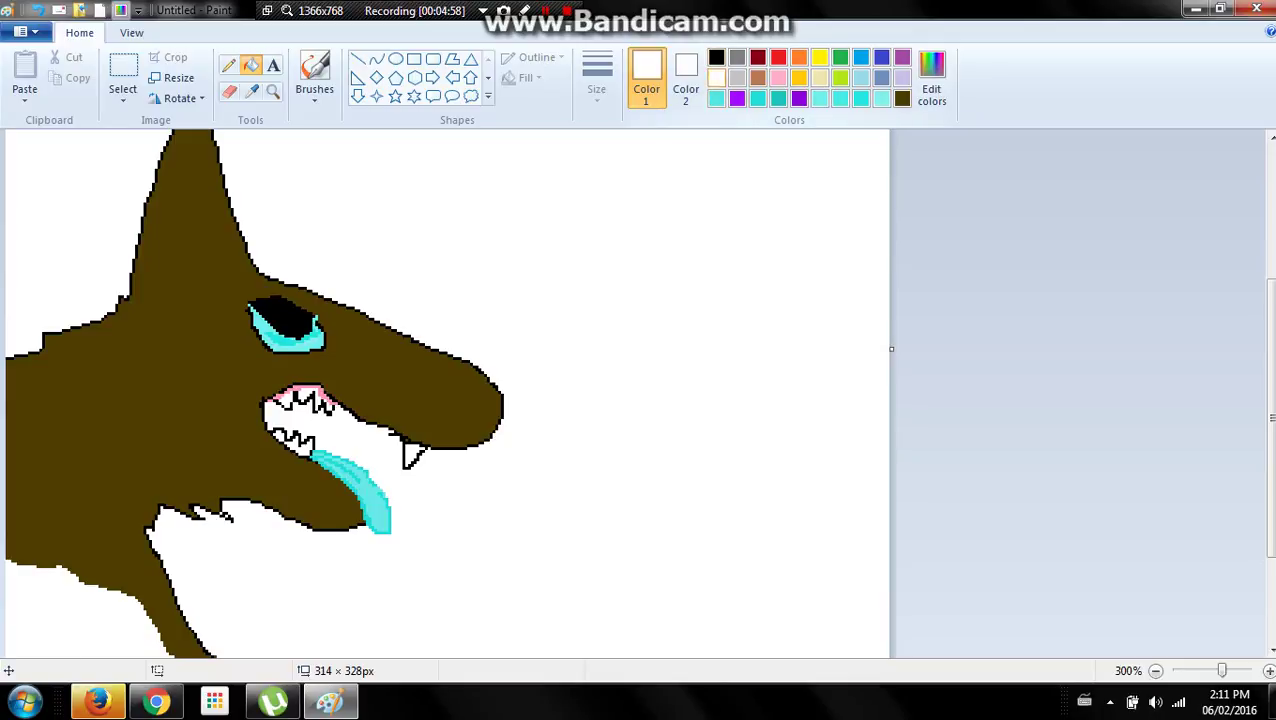
# - Paint the back corner of the open mouth black with the brush
pyautogui.click(716, 57)
pyautogui.click(314, 92)
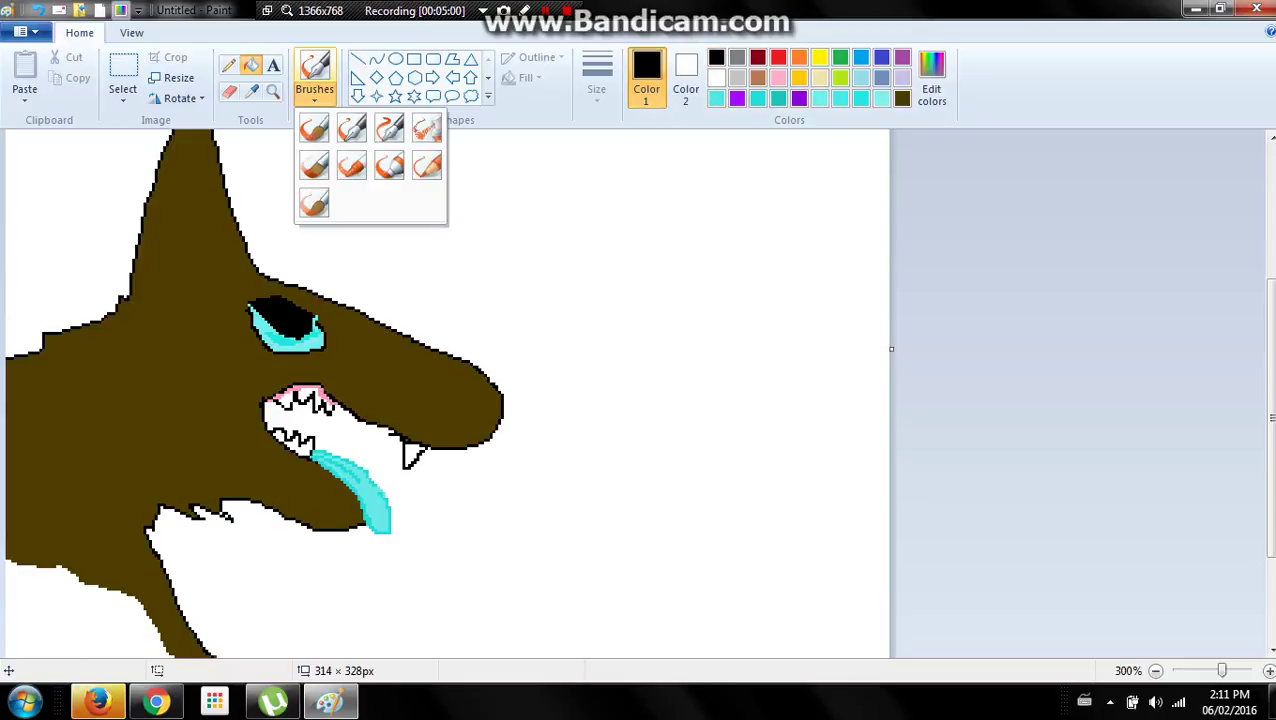
pyautogui.click(314, 128)
pyautogui.moveTo(274, 406)
pyautogui.mouseDown()
pyautogui.moveTo(264, 402)
pyautogui.moveTo(268, 429)
pyautogui.mouseUp()
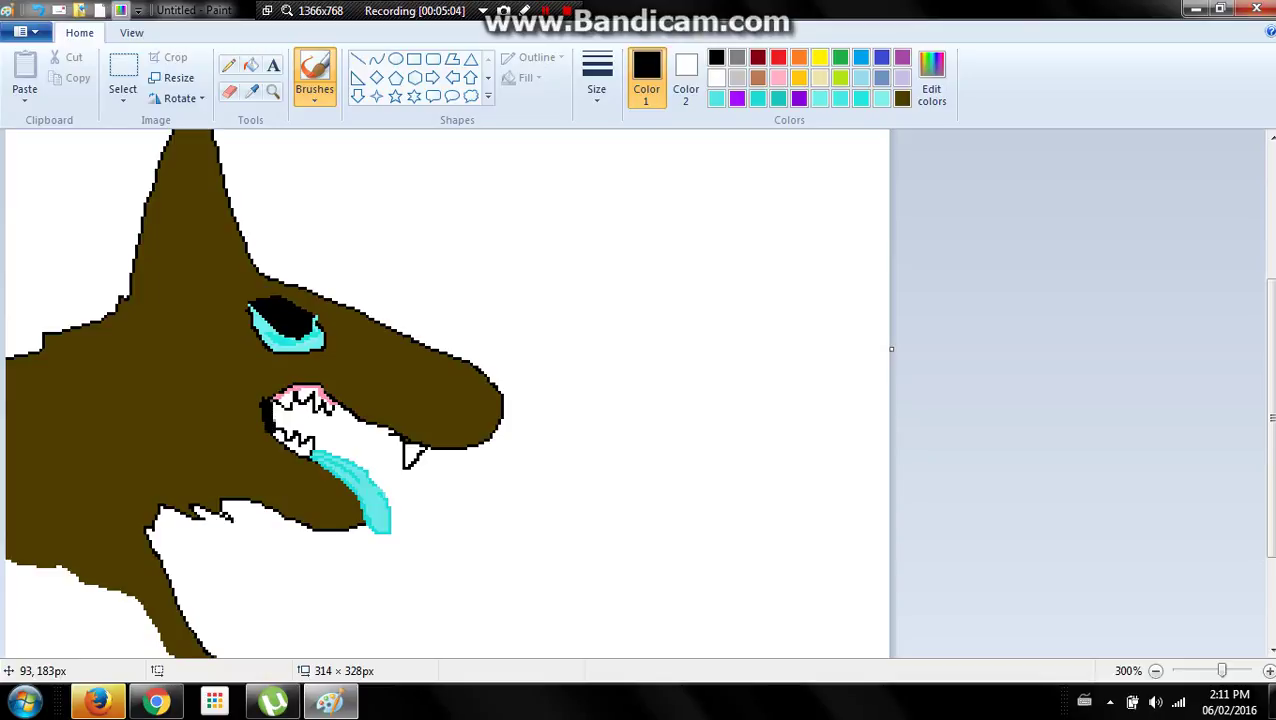
# - Try to paint a black nose on the tip of the snout with the brush
pyautogui.moveTo(484, 380)
pyautogui.mouseDown()
pyautogui.moveTo(489, 415)
pyautogui.moveTo(459, 407)
pyautogui.moveTo(470, 370)
pyautogui.mouseUp()
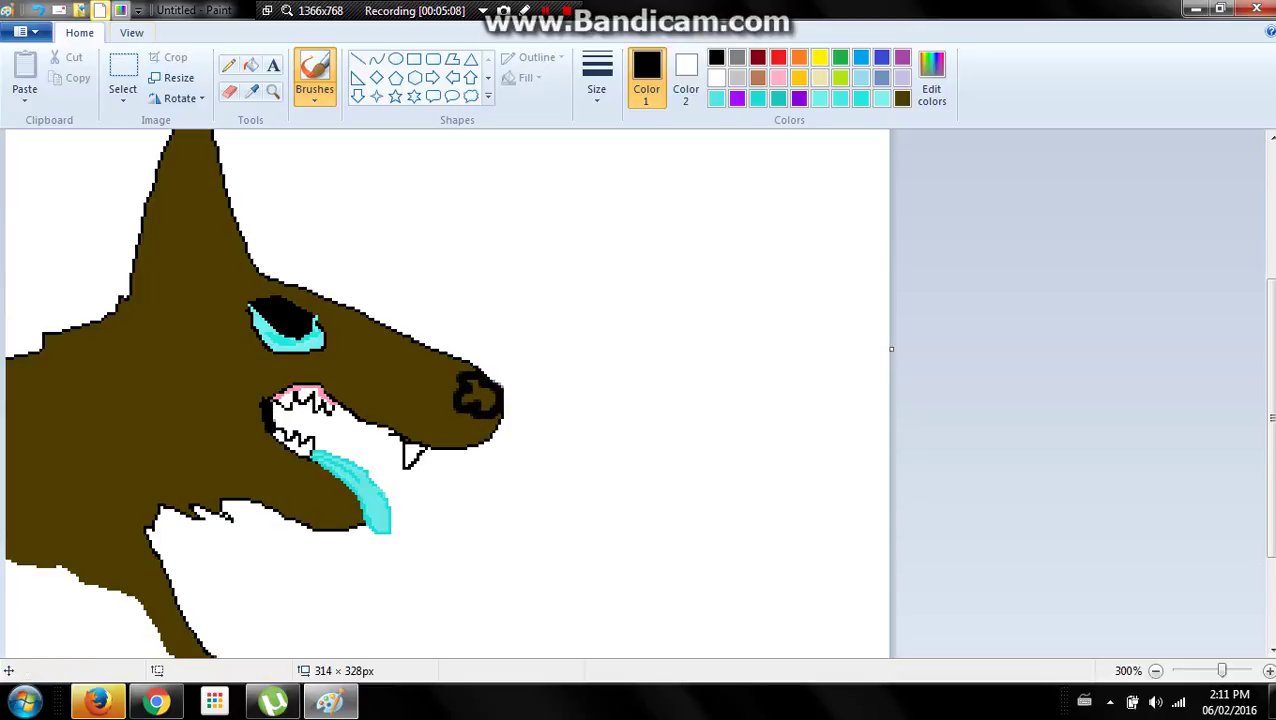
pyautogui.click(59, 10)
# - Mix a light turquoise, RGB 124, 248, 244, as the secondary colour and paint the nose on the snout tip with the Eraser
pyautogui.click(229, 91)
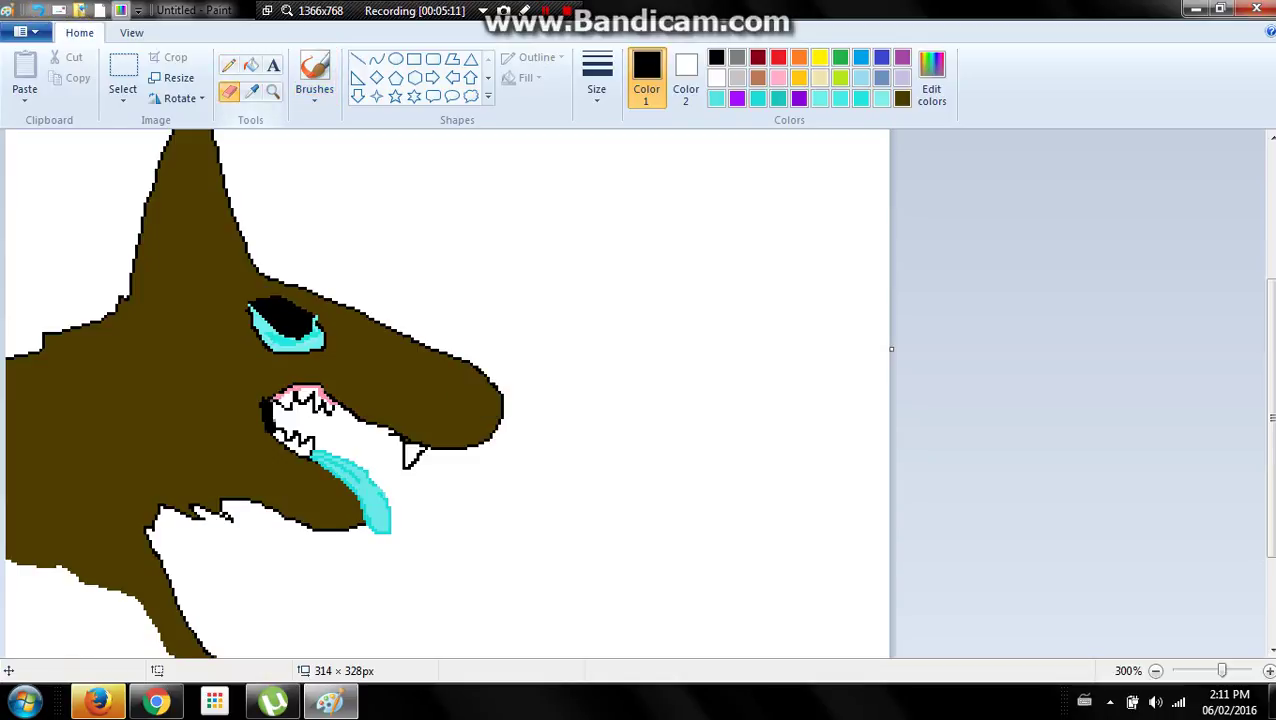
pyautogui.click(686, 80)
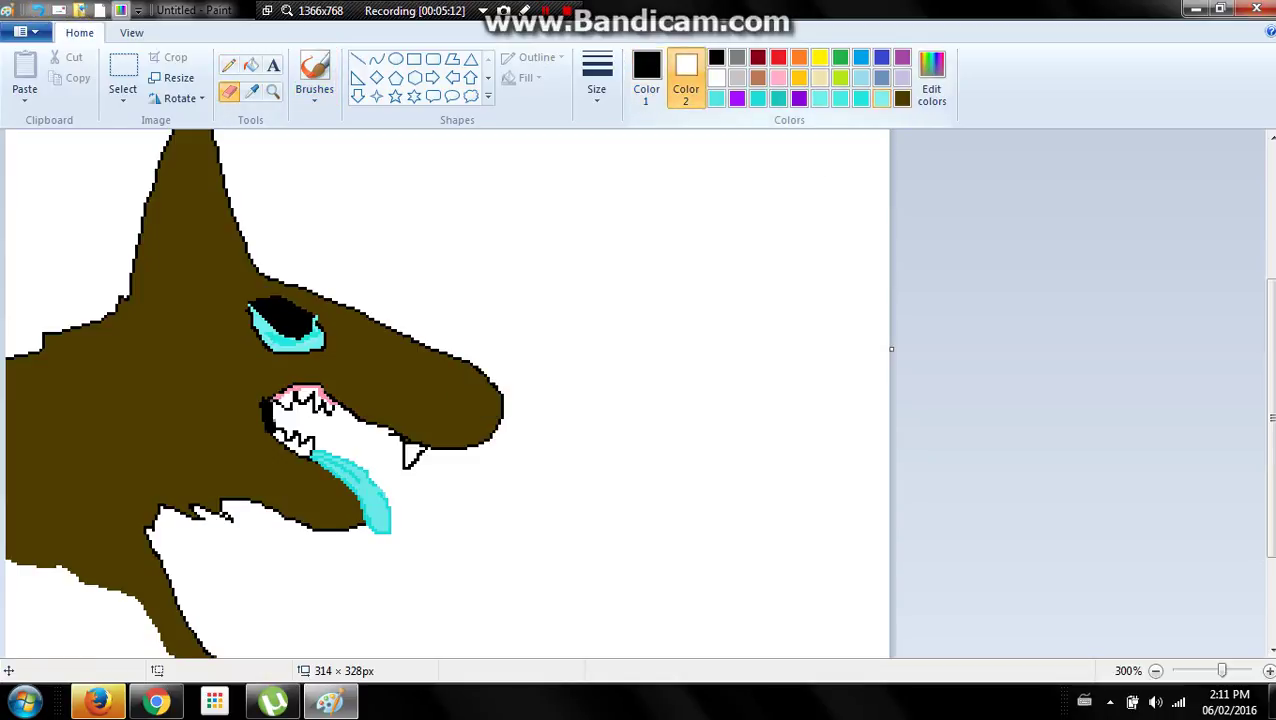
pyautogui.click(881, 97)
pyautogui.click(931, 80)
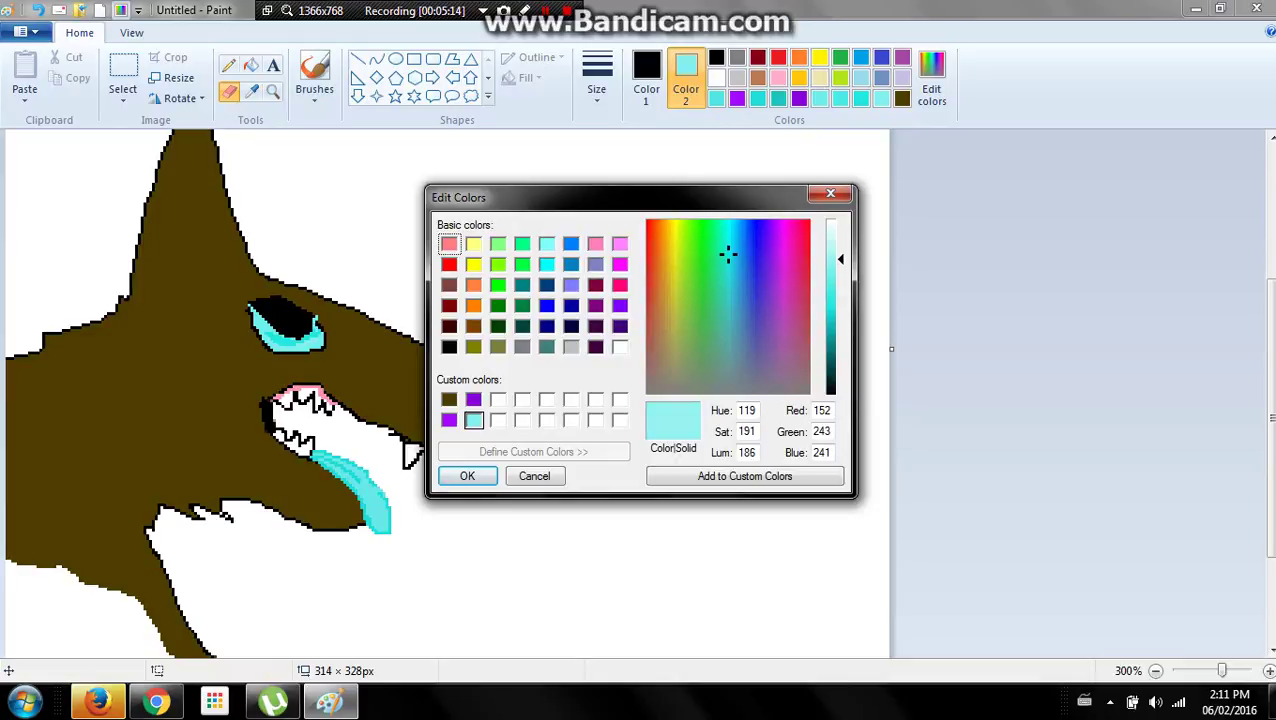
pyautogui.moveTo(728, 254); pyautogui.dragTo(728, 236)
pyautogui.moveTo(831, 259); pyautogui.dragTo(831, 267)
pyautogui.click(467, 476)
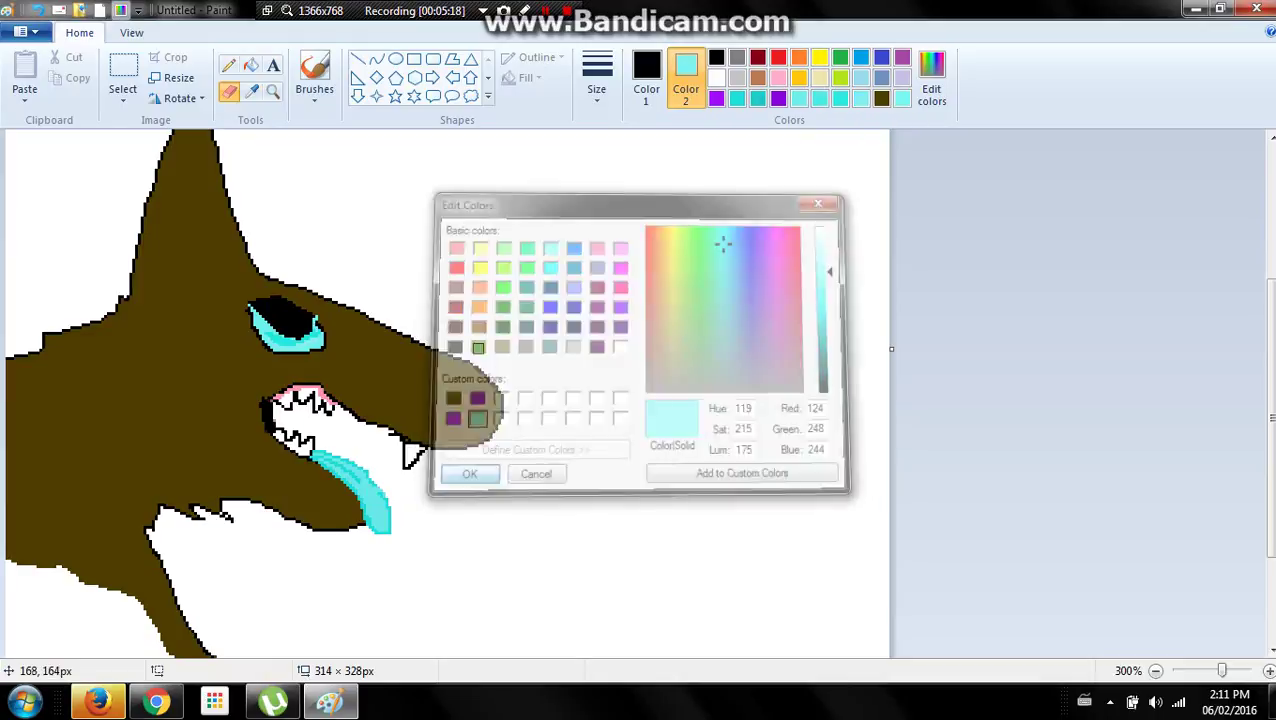
pyautogui.moveTo(478, 385)
pyautogui.mouseDown()
pyautogui.moveTo(487, 402)
pyautogui.moveTo(473, 384)
pyautogui.moveTo(500, 393)
pyautogui.moveTo(506, 414)
pyautogui.moveTo(490, 415)
pyautogui.mouseUp()
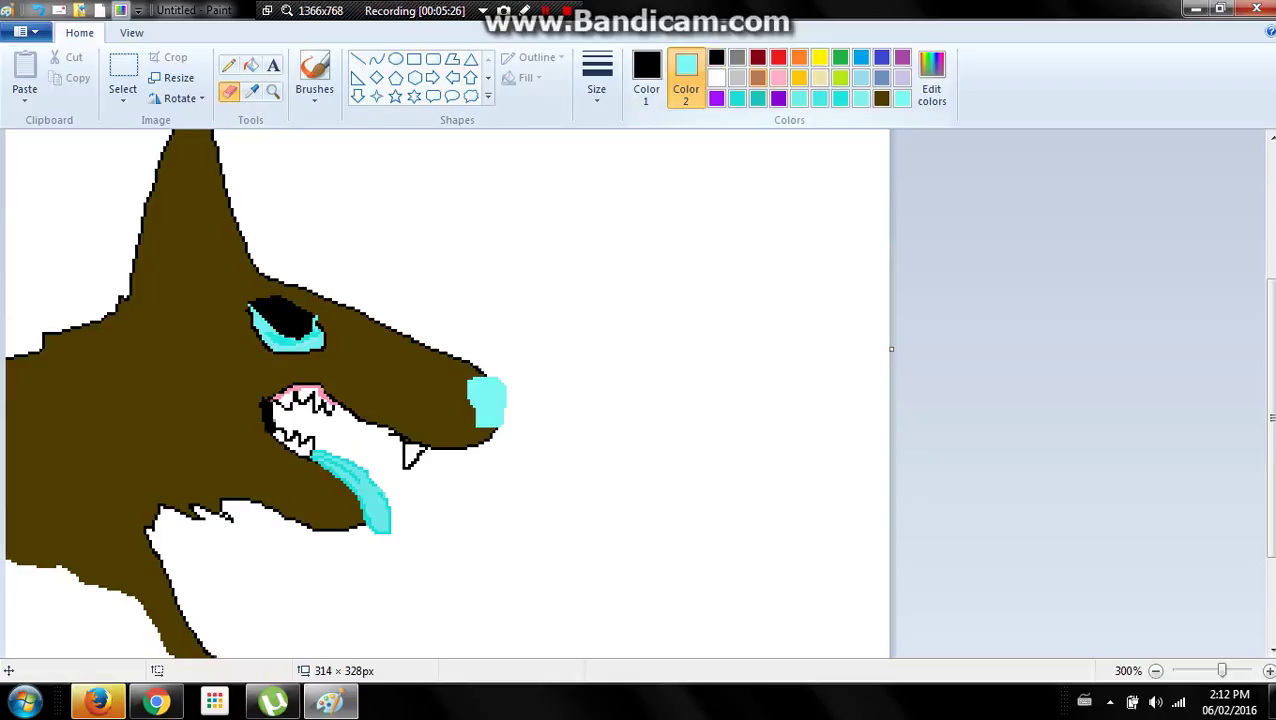
# - Pick the dark brown from the head and draw a small nostril notch in the turquoise nose with the Pencil
pyautogui.click(251, 90)
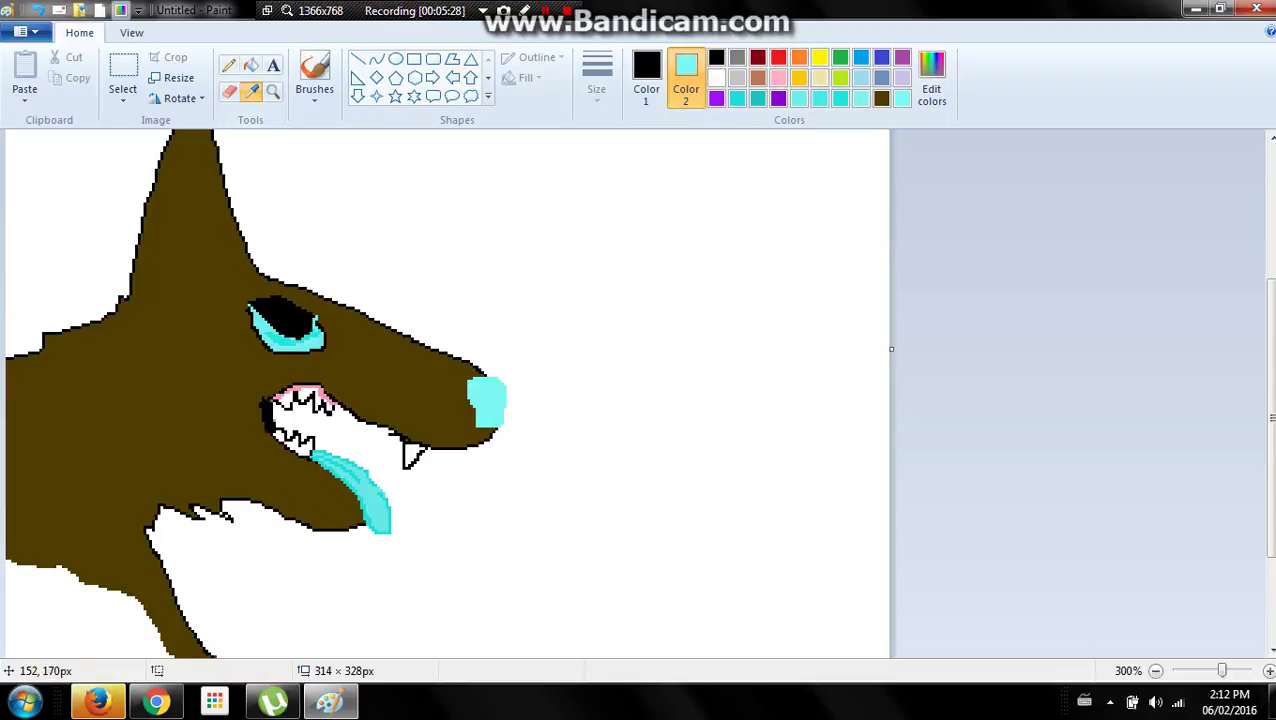
pyautogui.click(408, 370)
pyautogui.click(646, 78)
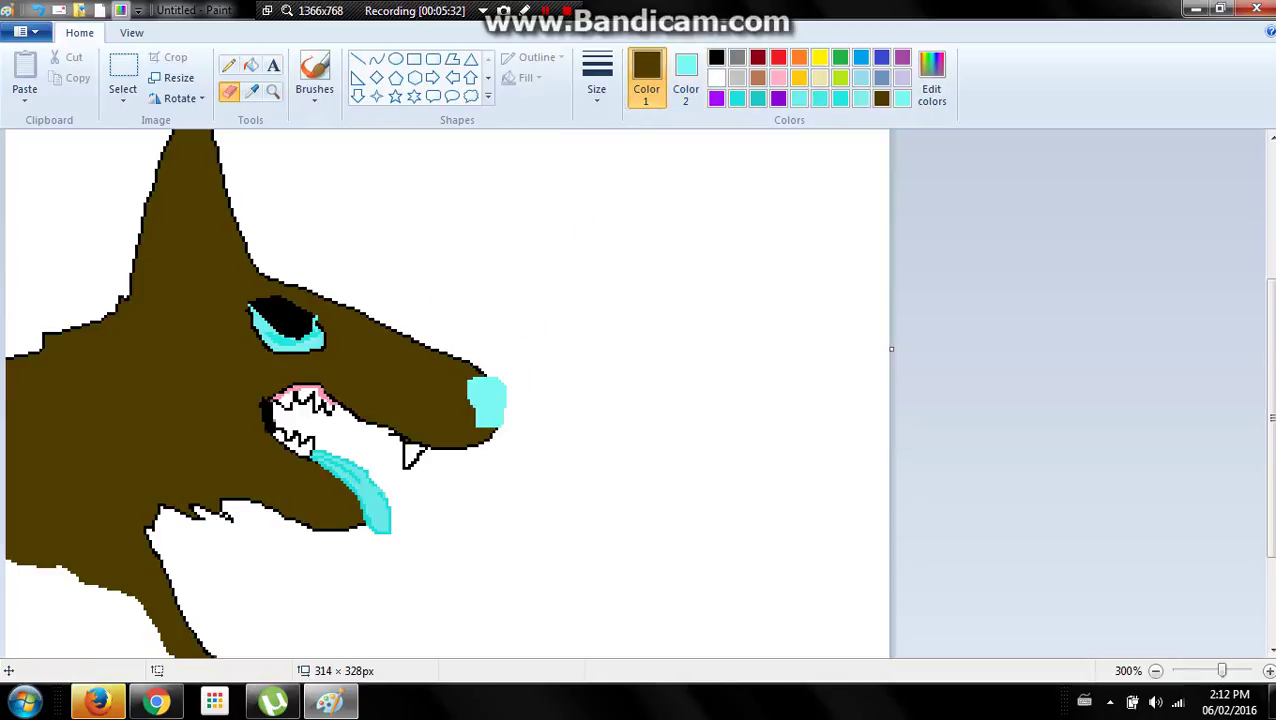
pyautogui.click(228, 66)
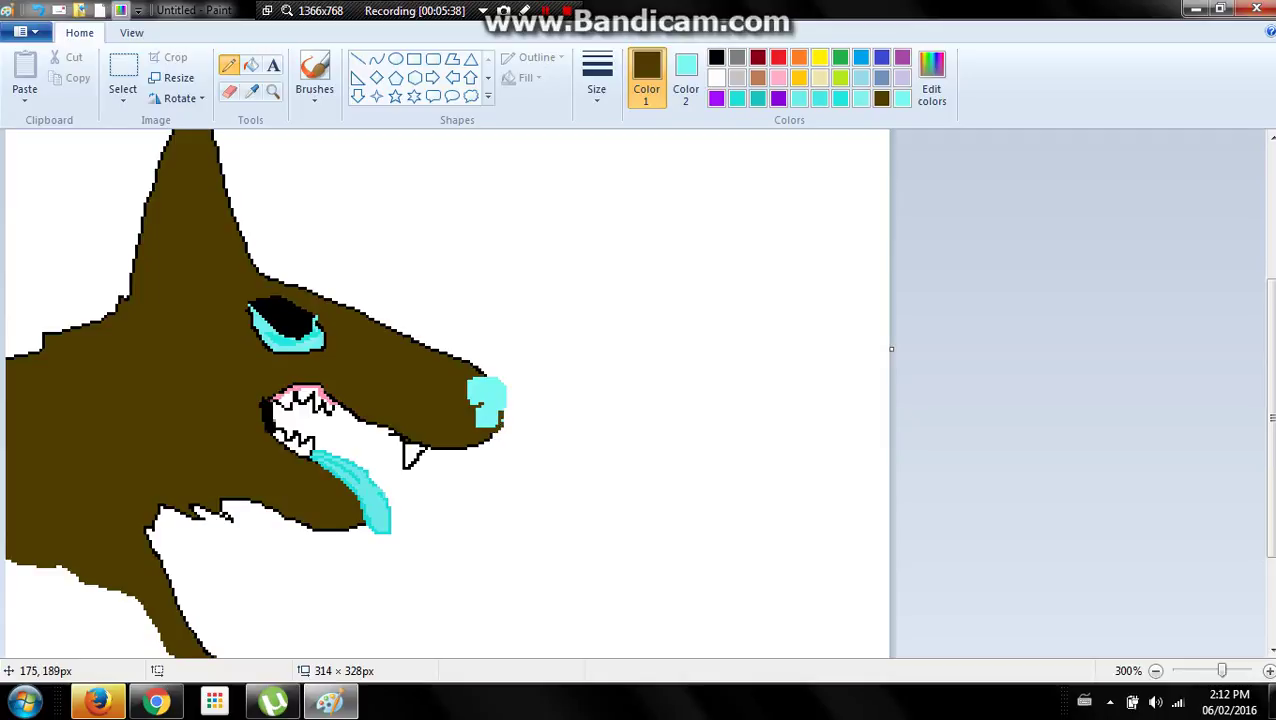
# - Draw black whisker dots on the snout and lower jaw and a short line under the nose, undoing the extra line on the jaw
pyautogui.click(716, 57)
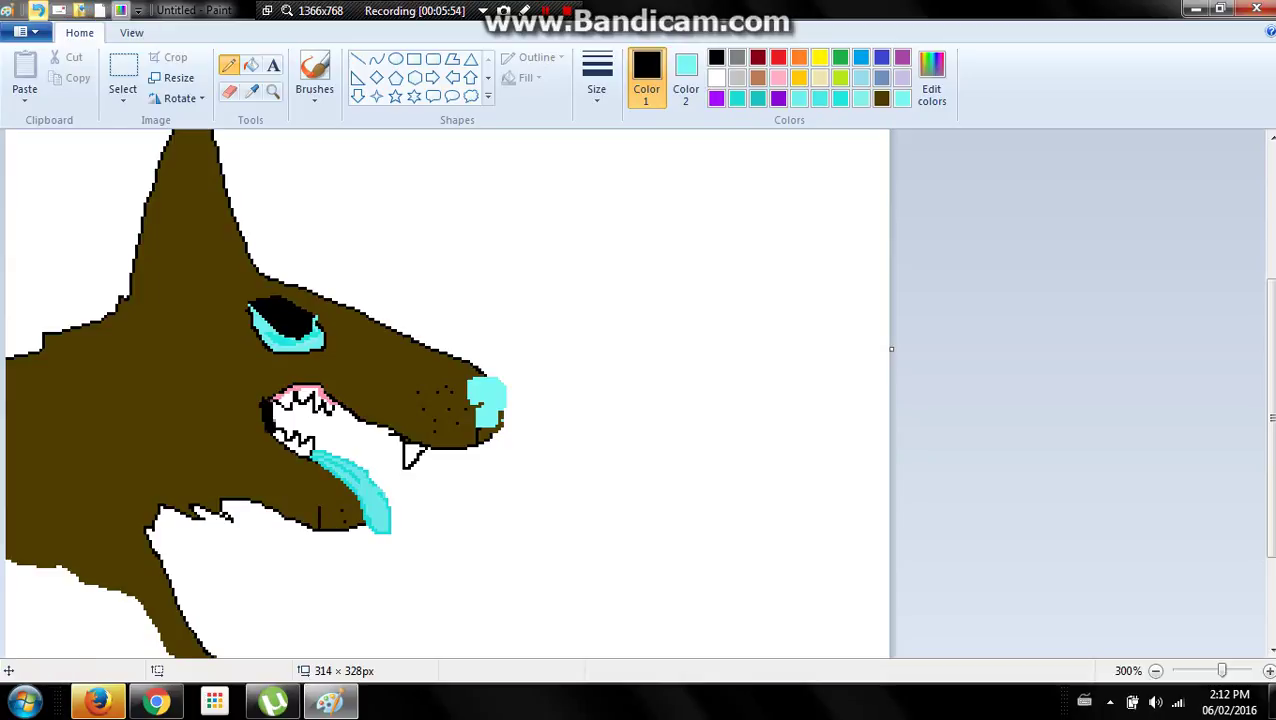
pyautogui.click(37, 9)
# - Brush white highlights into the eye and paint black eyelashes at its back corner
pyautogui.click(716, 78)
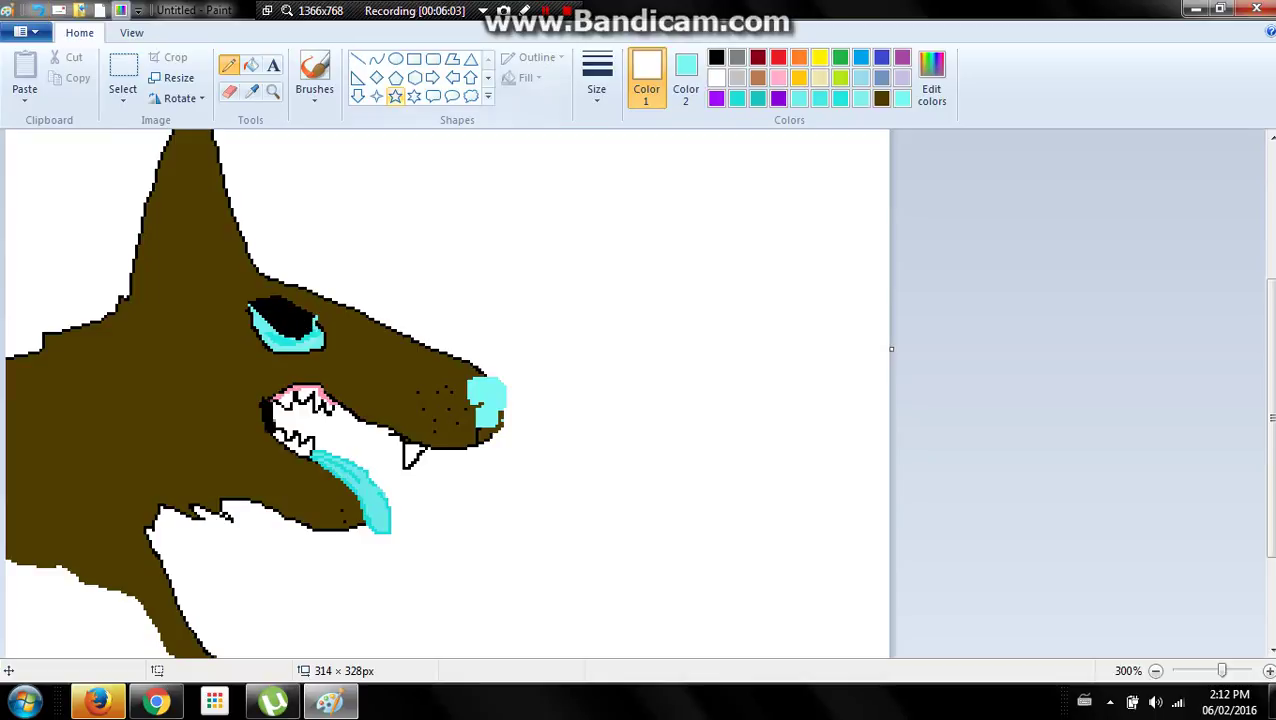
pyautogui.click(314, 80)
pyautogui.moveTo(296, 321); pyautogui.dragTo(302, 318)
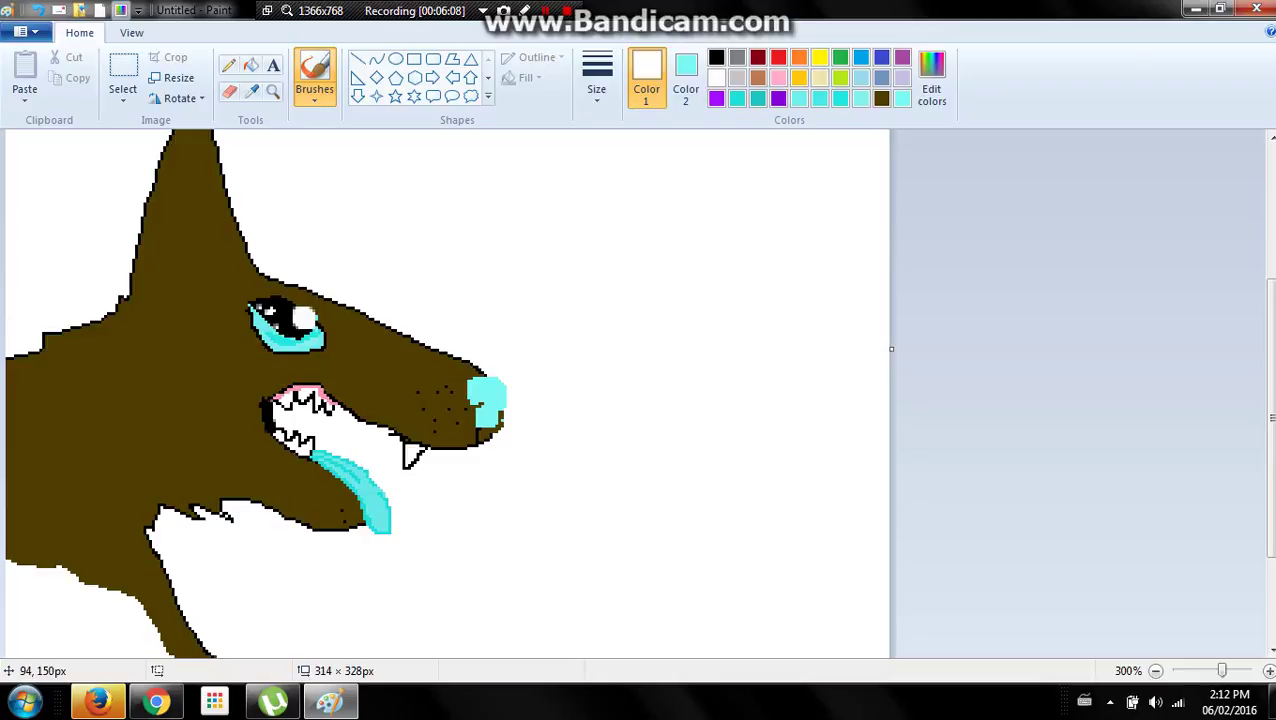
pyautogui.click(279, 310)
pyautogui.click(716, 57)
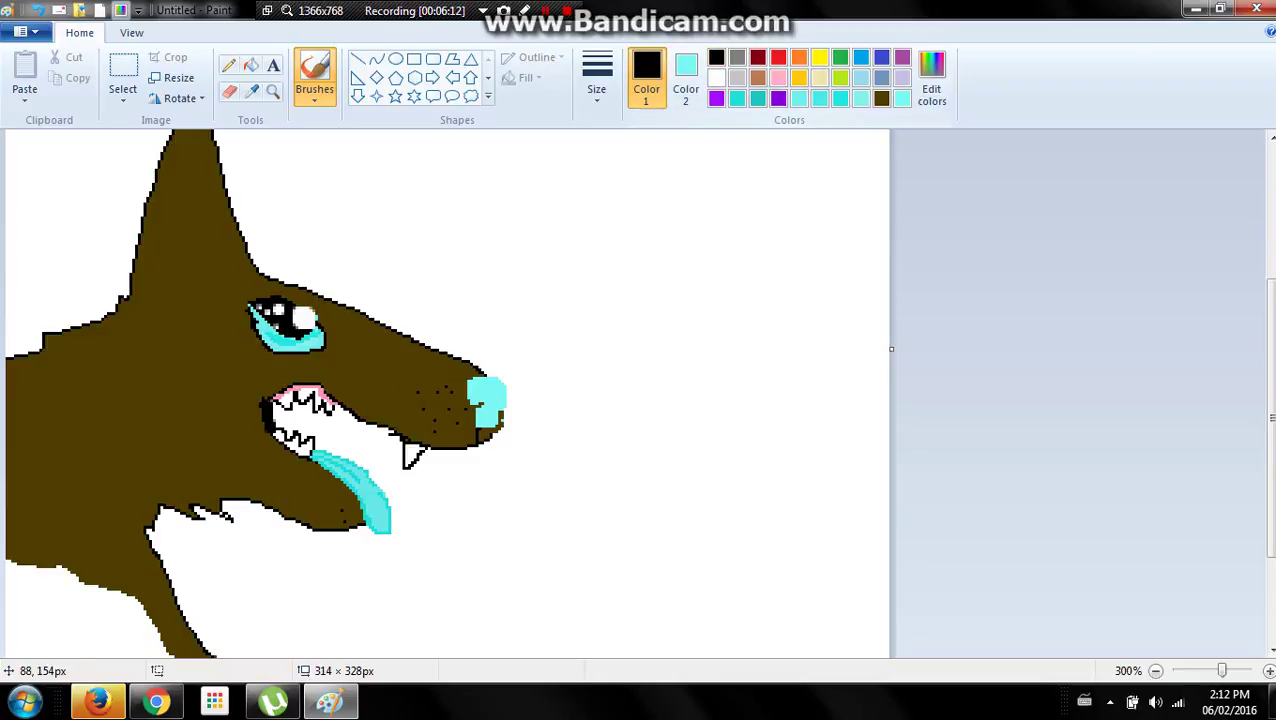
pyautogui.moveTo(265, 296)
pyautogui.mouseDown()
pyautogui.moveTo(234, 292)
pyautogui.moveTo(228, 318)
pyautogui.mouseUp()
# - Paint a light brown stripe across the middle of the ear with the Eraser, using light brown as the secondary colour
pyautogui.scroll(3, 1268, 350)
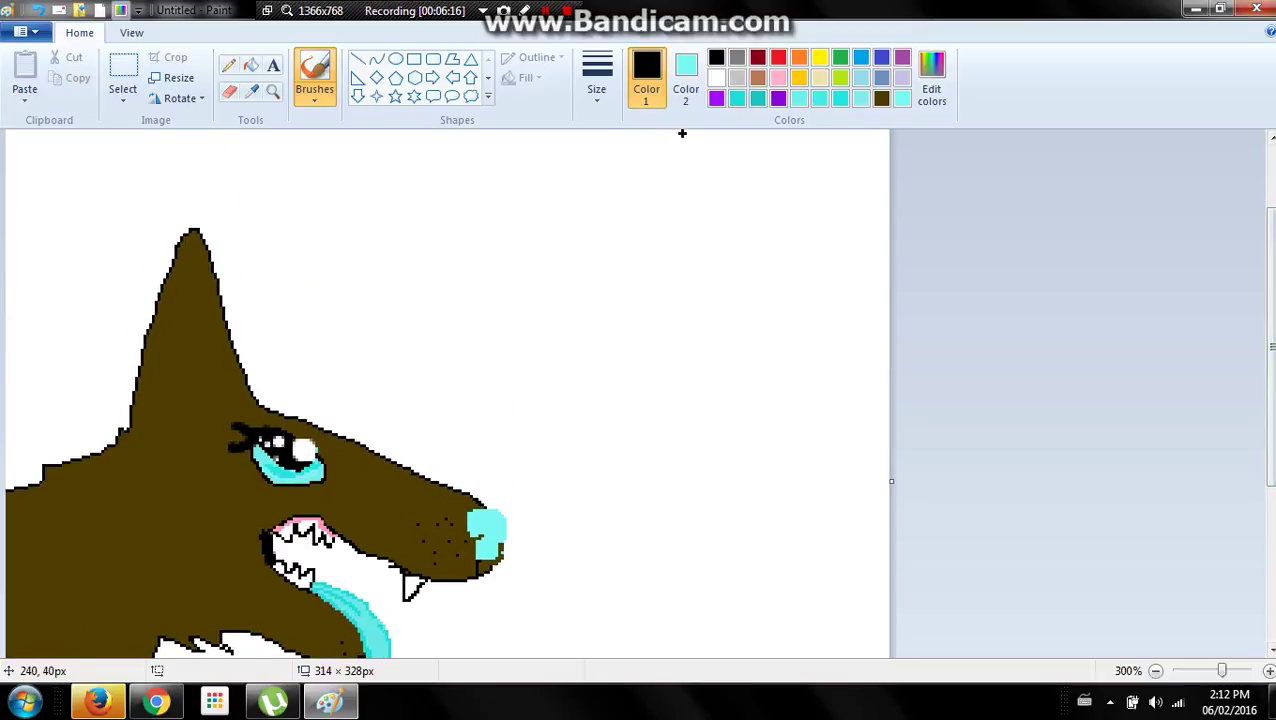
pyautogui.click(757, 78)
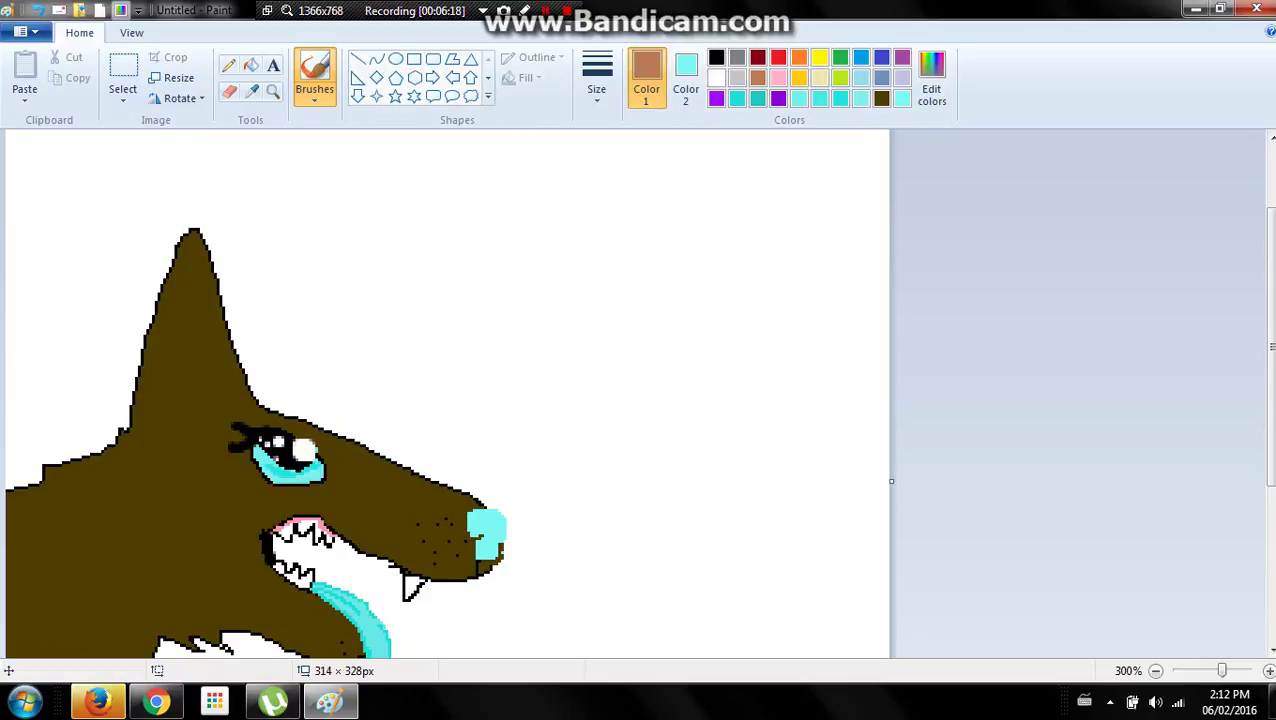
pyautogui.click(686, 80)
pyautogui.click(757, 78)
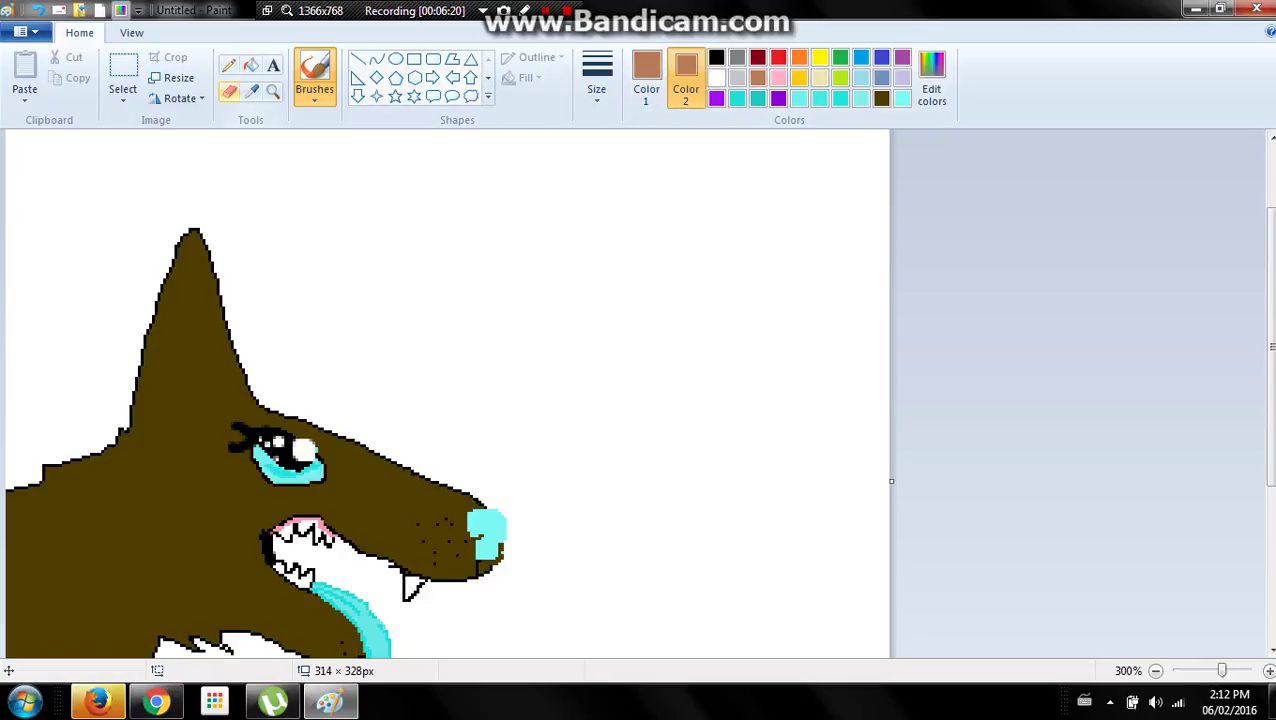
pyautogui.click(229, 91)
pyautogui.moveTo(149, 325)
pyautogui.mouseDown()
pyautogui.moveTo(197, 326)
pyautogui.moveTo(219, 307)
pyautogui.moveTo(152, 314)
pyautogui.mouseUp()
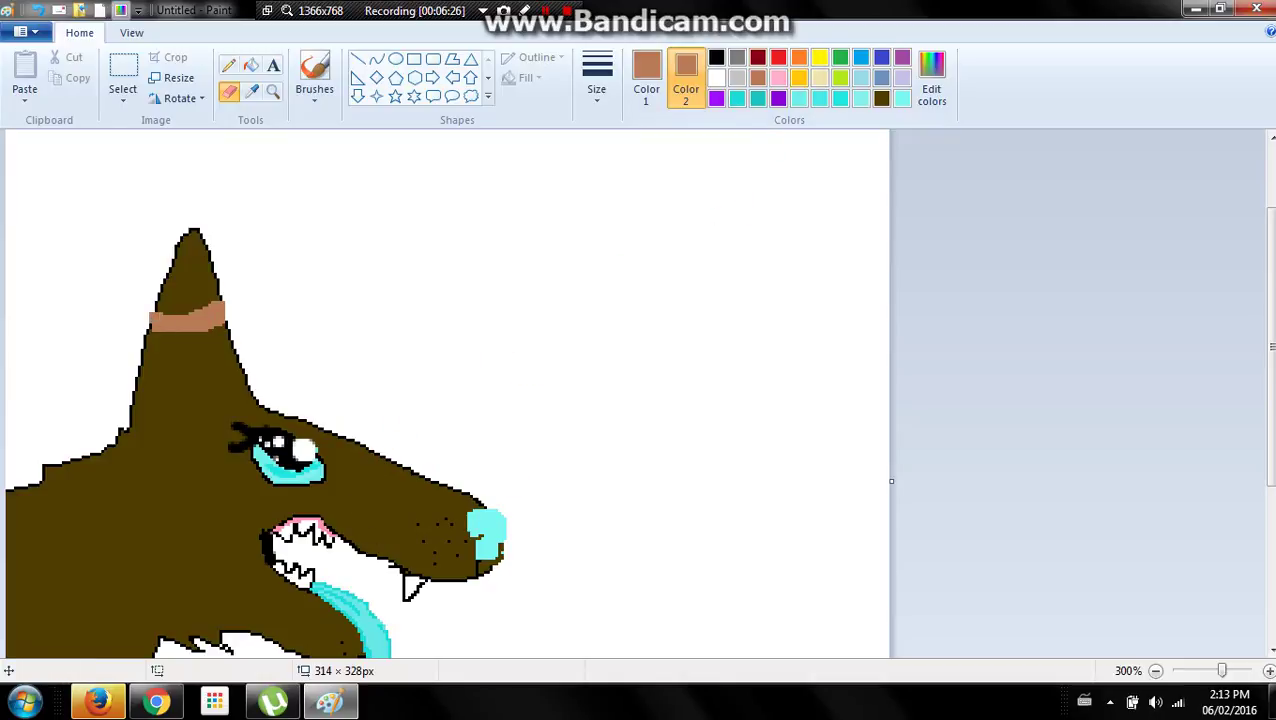
pyautogui.click(737, 98)
pyautogui.click(228, 64)
pyautogui.moveTo(265, 395); pyautogui.dragTo(352, 360)
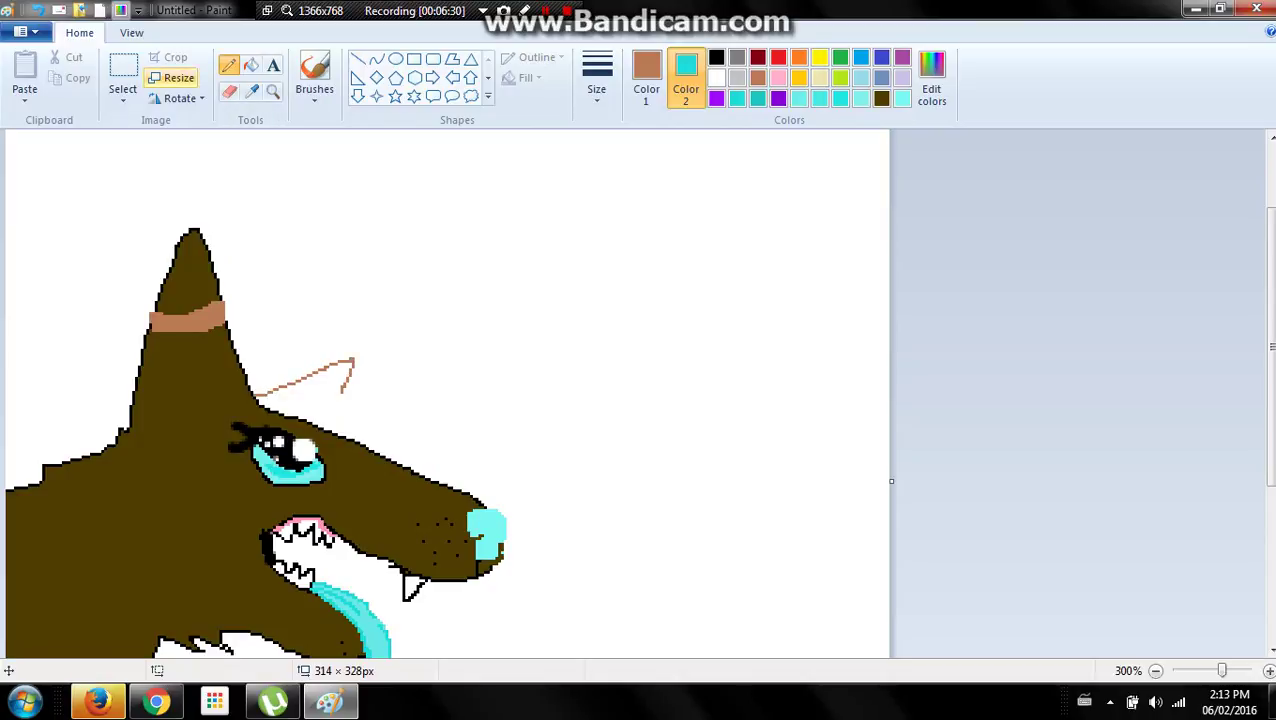
pyautogui.click(37, 9)
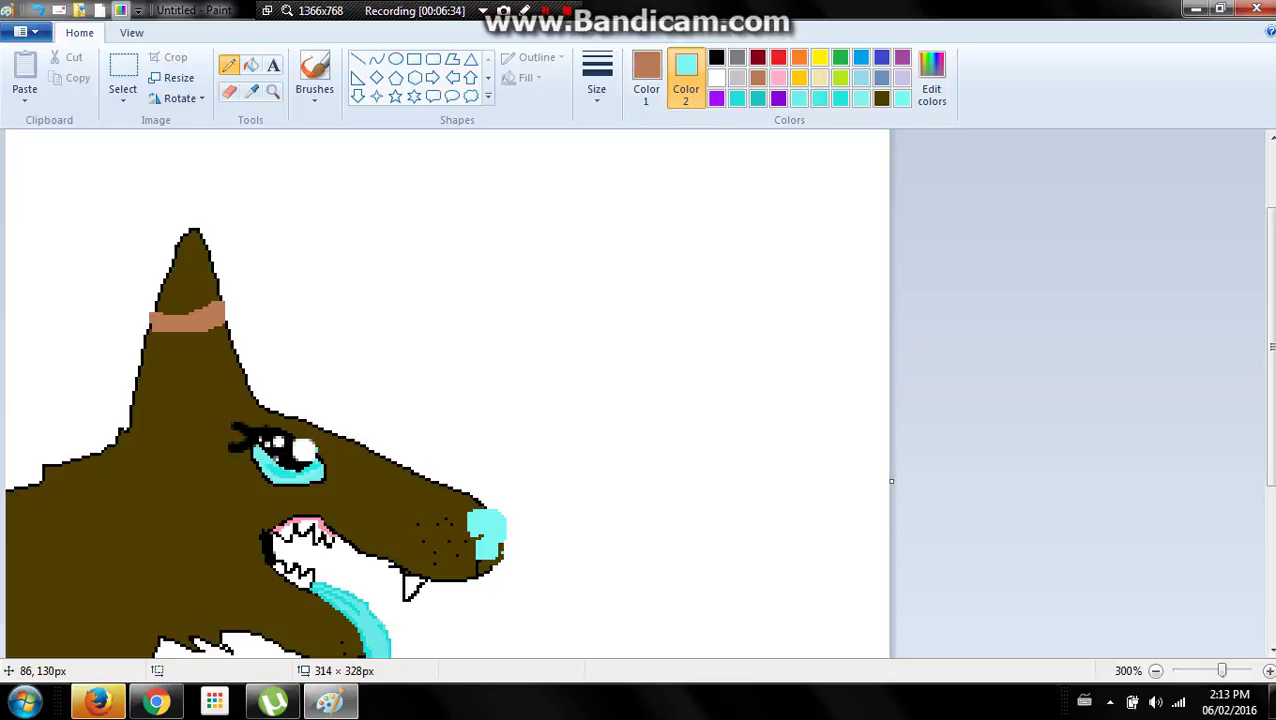
pyautogui.moveTo(298, 376); pyautogui.dragTo(326, 371)
pyautogui.click(37, 9)
# - Outline a tuft of hair over the forehead and eye, starting at the ear's base, with a light turquoise Pencil line
pyautogui.click(646, 78)
pyautogui.click(902, 97)
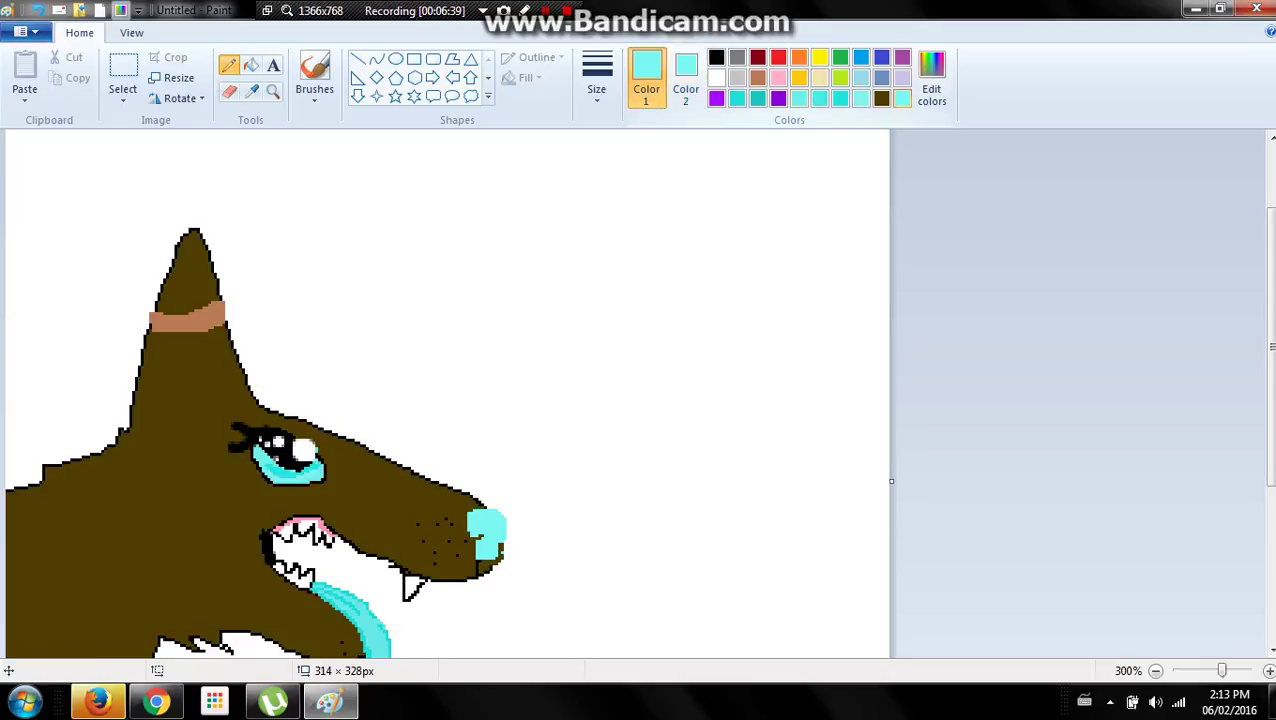
pyautogui.moveTo(250, 386)
pyautogui.mouseDown()
pyautogui.moveTo(372, 394)
pyautogui.moveTo(353, 391)
pyautogui.moveTo(432, 440)
pyautogui.moveTo(412, 462)
pyautogui.moveTo(438, 475)
pyautogui.moveTo(366, 490)
pyautogui.mouseUp()
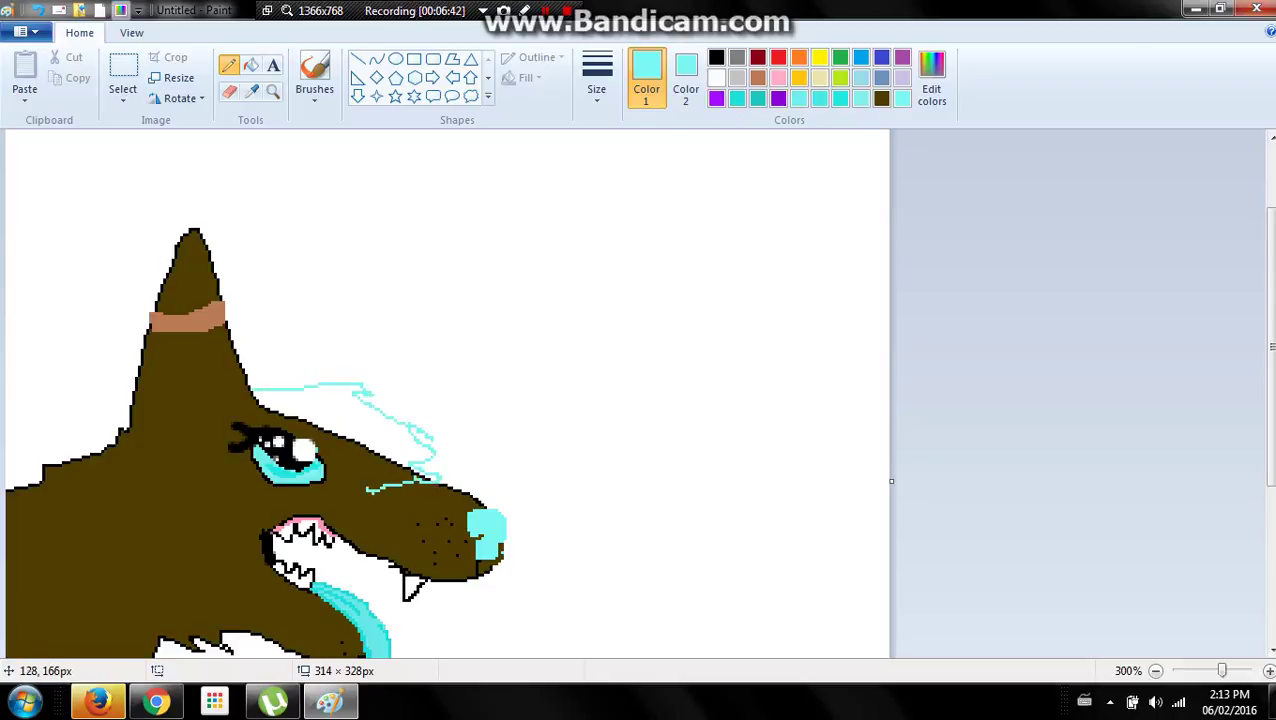
pyautogui.moveTo(296, 461)
pyautogui.mouseDown()
pyautogui.moveTo(264, 446)
pyautogui.moveTo(249, 401)
pyautogui.mouseUp()
# - Try to clear the forehead and eye inside the hair outline to white with the Eraser
pyautogui.click(229, 91)
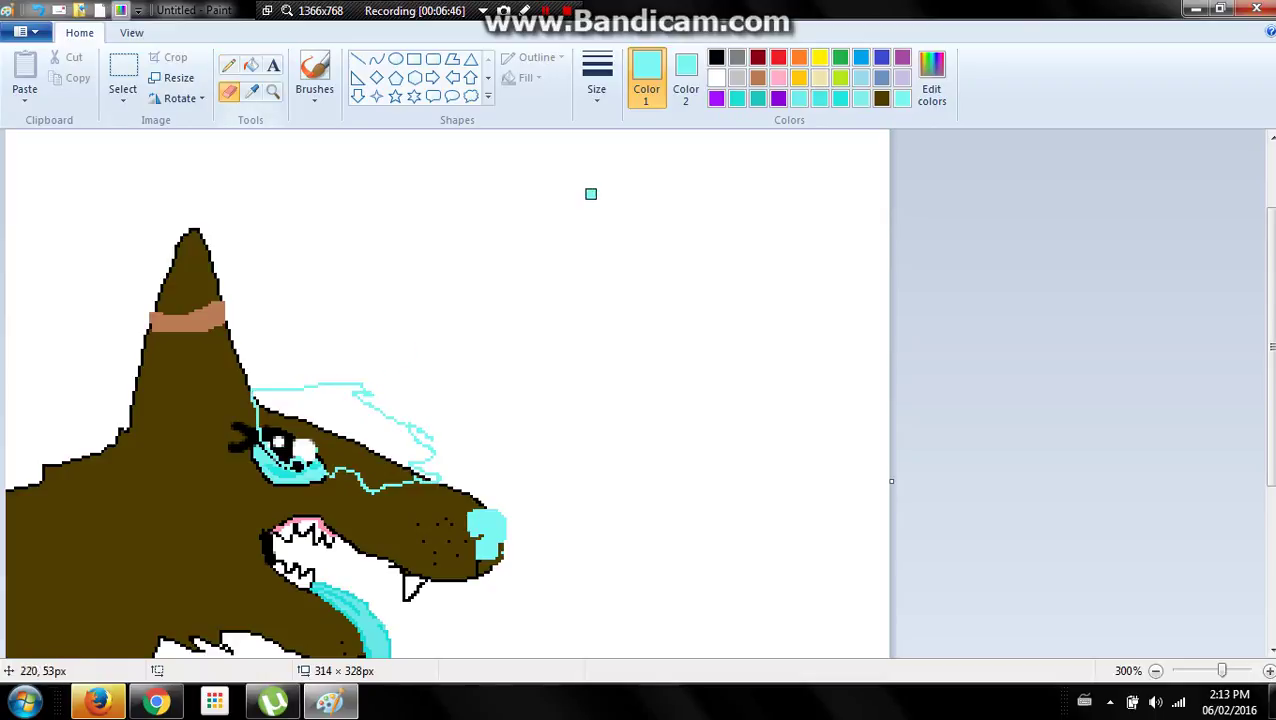
pyautogui.click(686, 80)
pyautogui.click(737, 77)
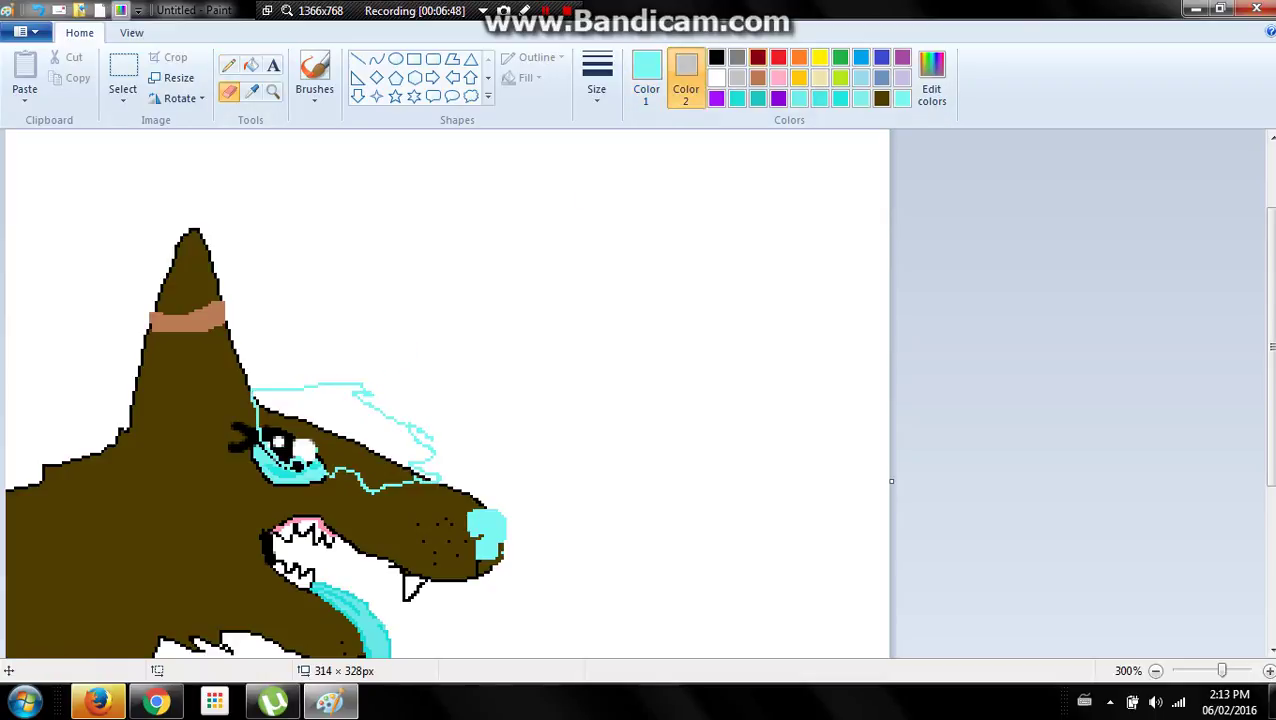
pyautogui.click(737, 98)
pyautogui.click(716, 77)
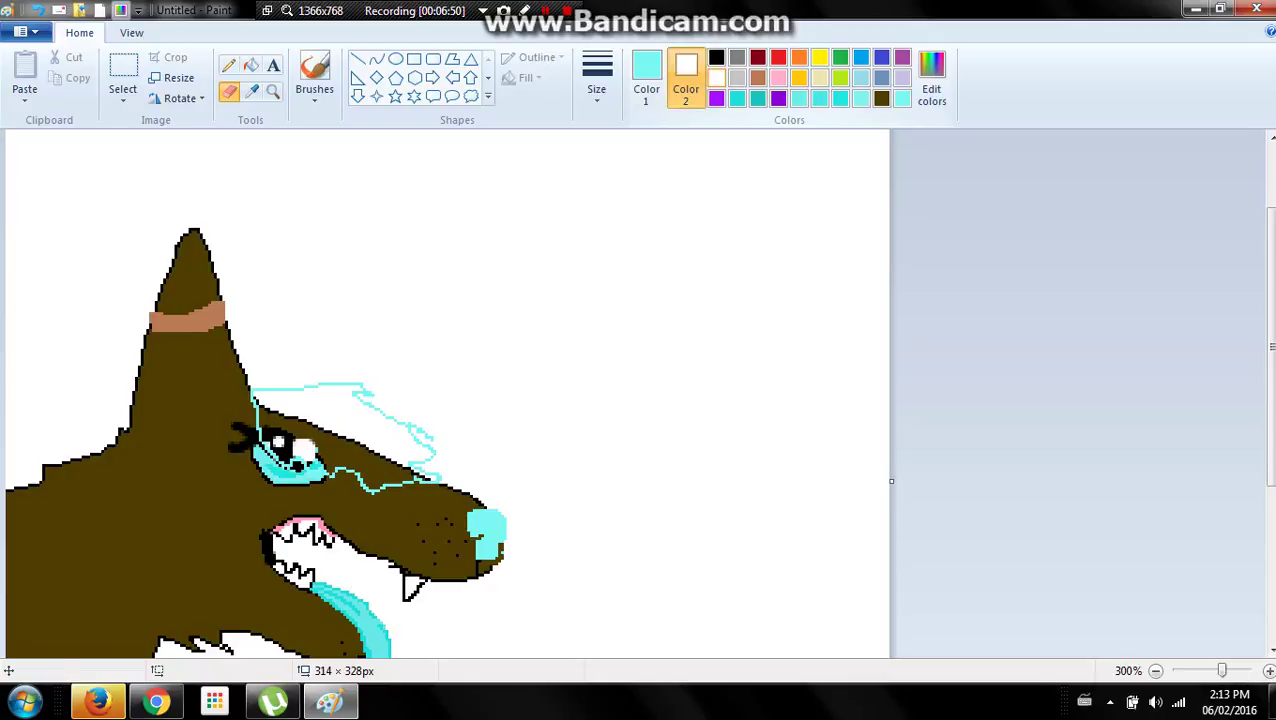
pyautogui.moveTo(278, 415)
pyautogui.mouseDown()
pyautogui.moveTo(320, 436)
pyautogui.moveTo(270, 405)
pyautogui.moveTo(376, 455)
pyautogui.moveTo(289, 441)
pyautogui.moveTo(287, 424)
pyautogui.moveTo(335, 452)
pyautogui.moveTo(335, 469)
pyautogui.moveTo(275, 429)
pyautogui.mouseUp()
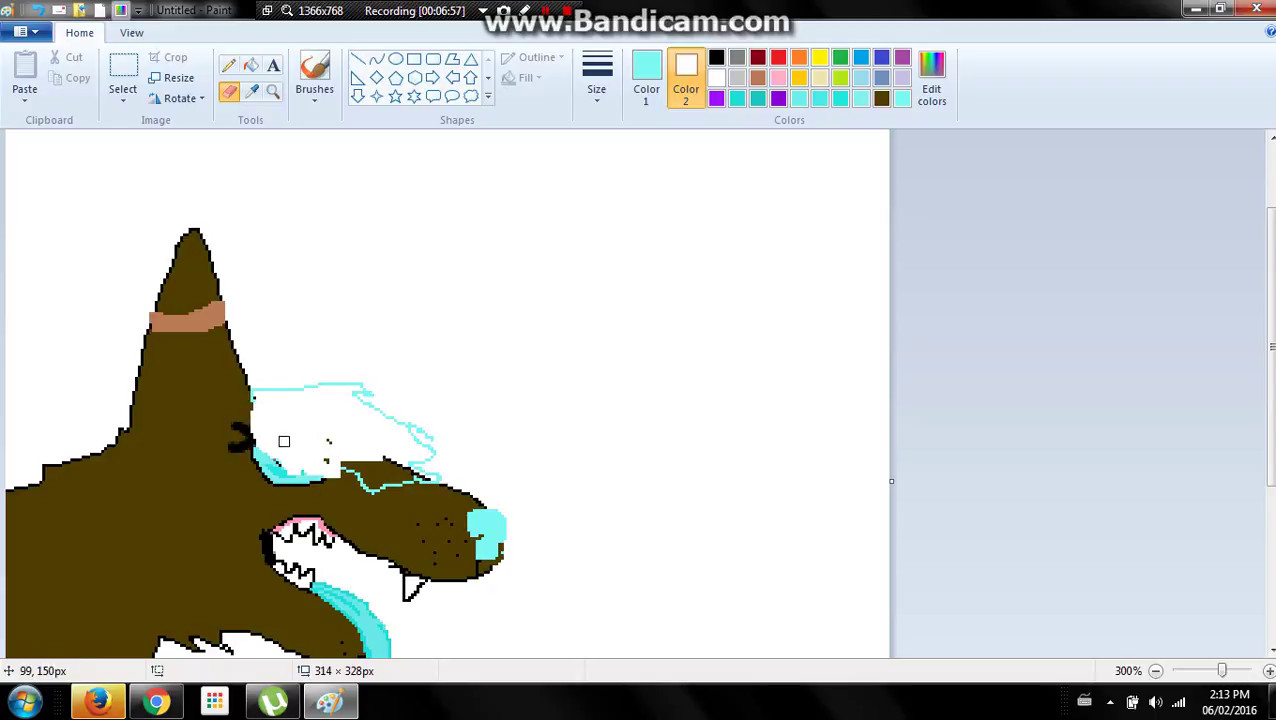
# - Set the secondary colour to turquoise, and try to redraw the hair's lower edge and fill the hair with light turquoise
pyautogui.click(228, 65)
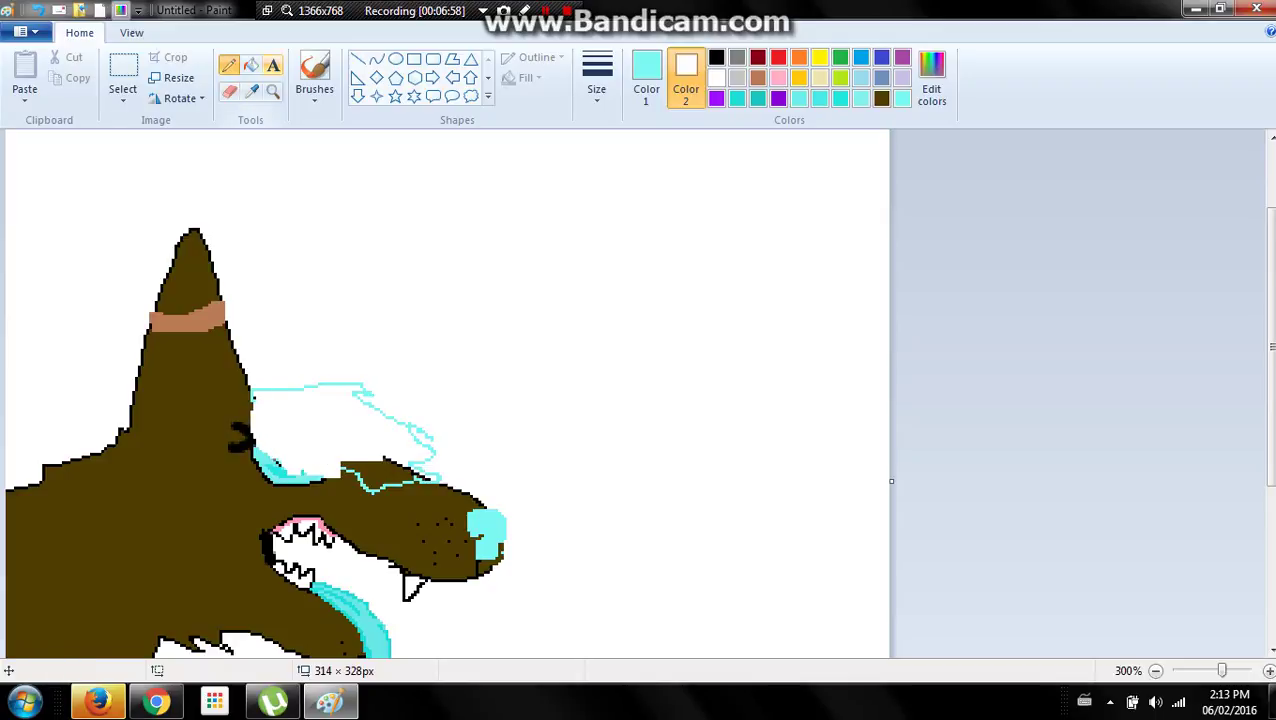
pyautogui.click(737, 98)
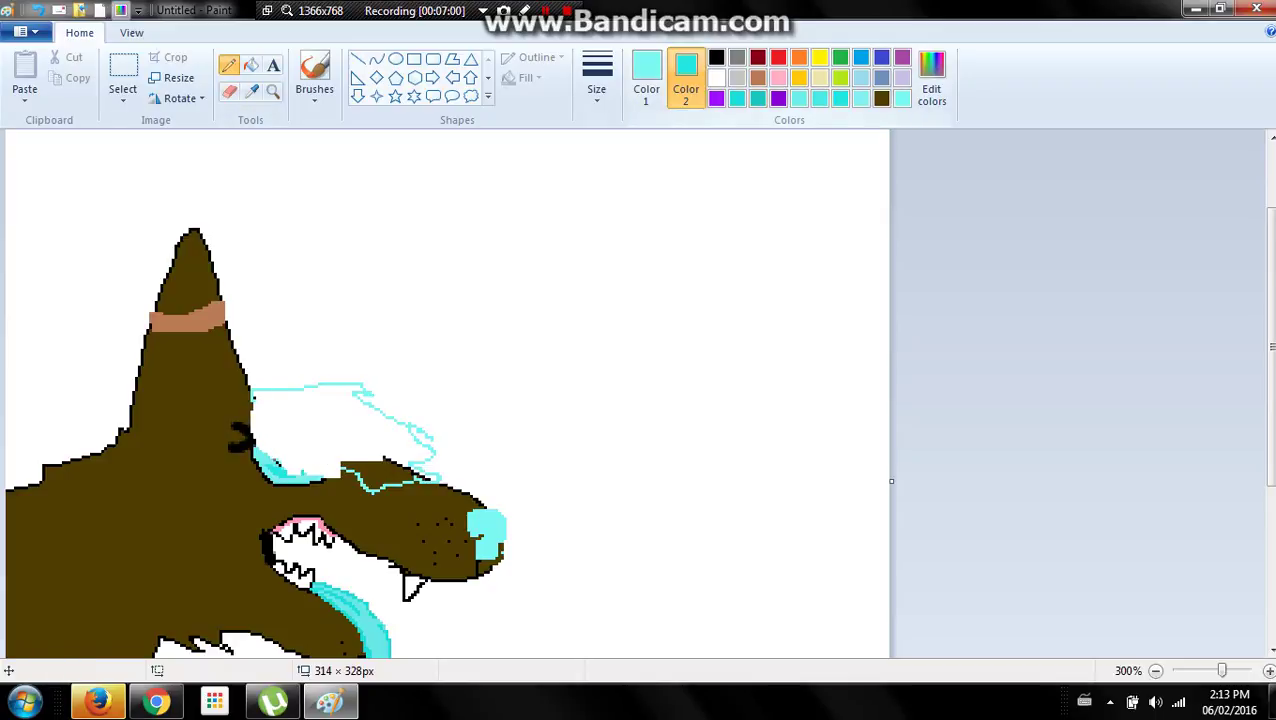
pyautogui.click(646, 78)
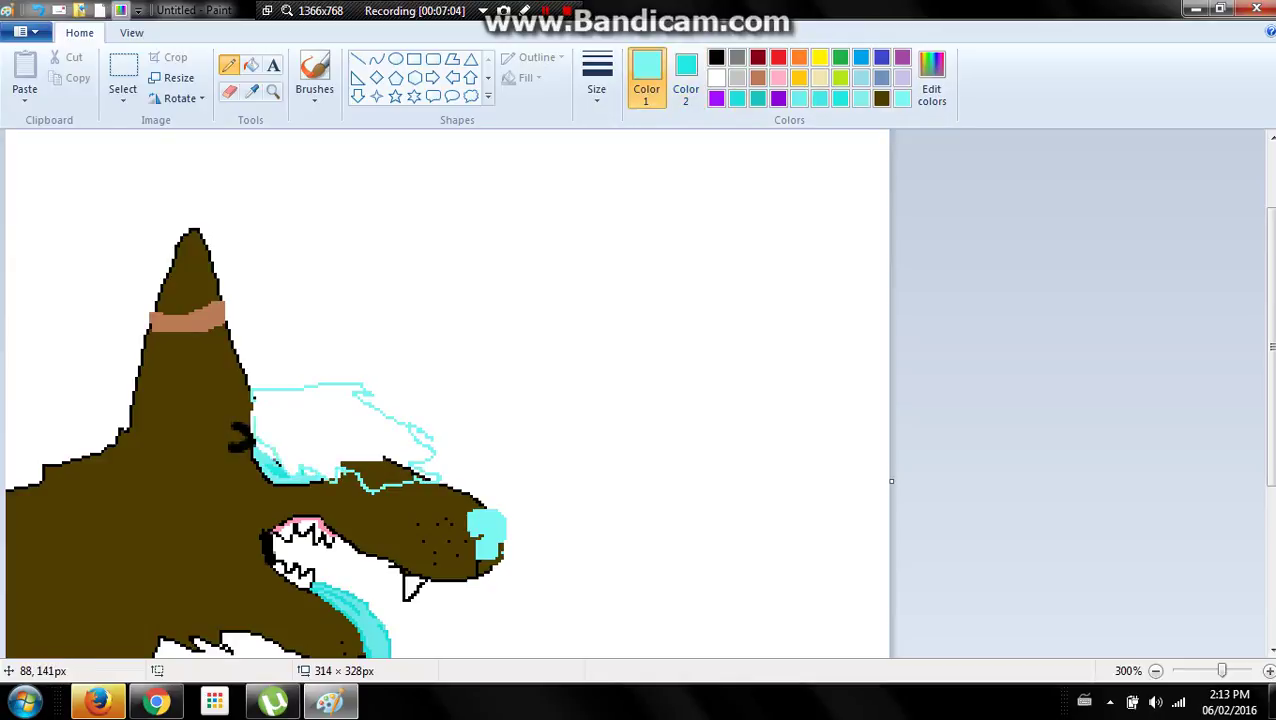
pyautogui.click(250, 65)
pyautogui.click(308, 410)
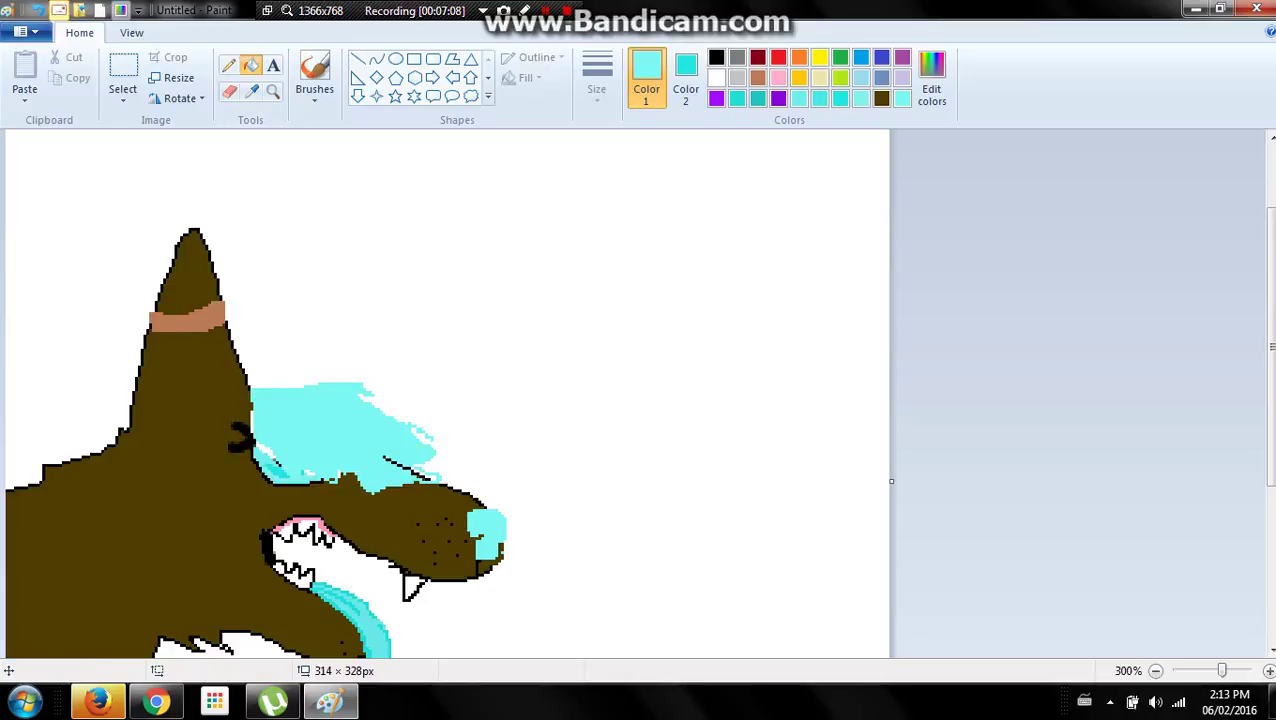
# - Undo the light turquoise hair fill, the redrawn edge and the white erasing over the forehead
pyautogui.click(37, 9)
pyautogui.click(37, 9)
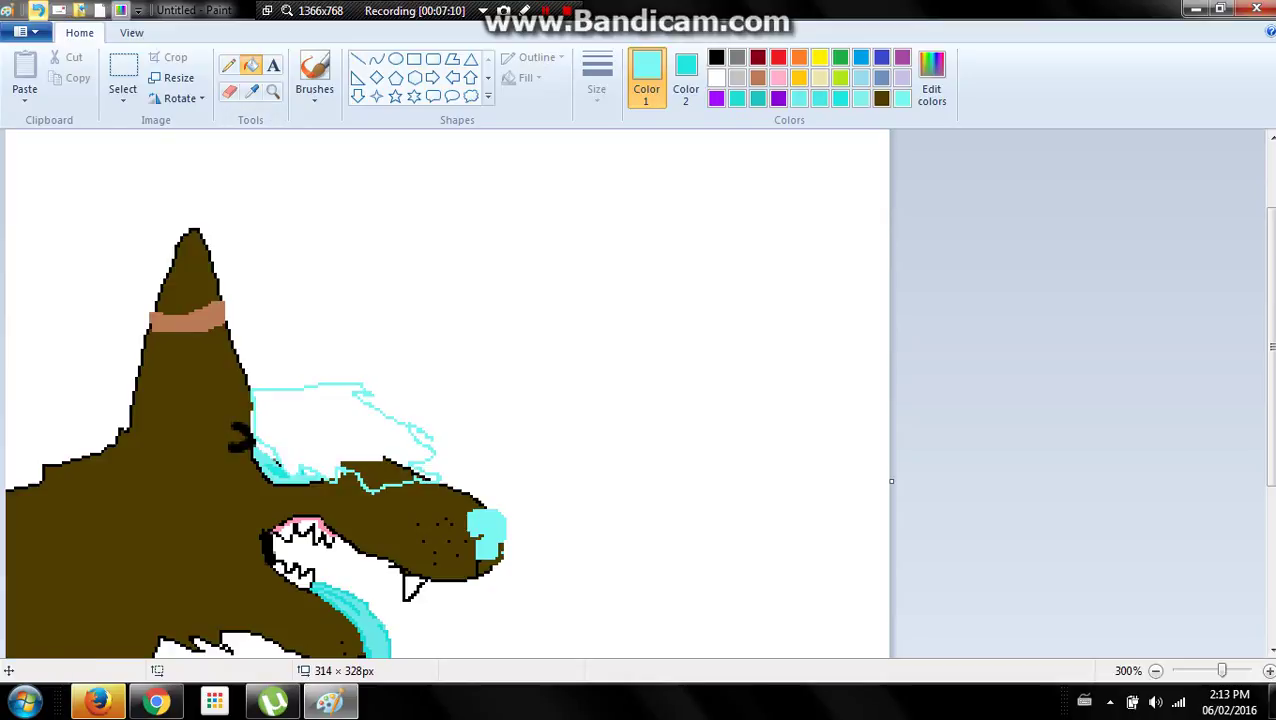
pyautogui.click(37, 9)
pyautogui.click(37, 9)
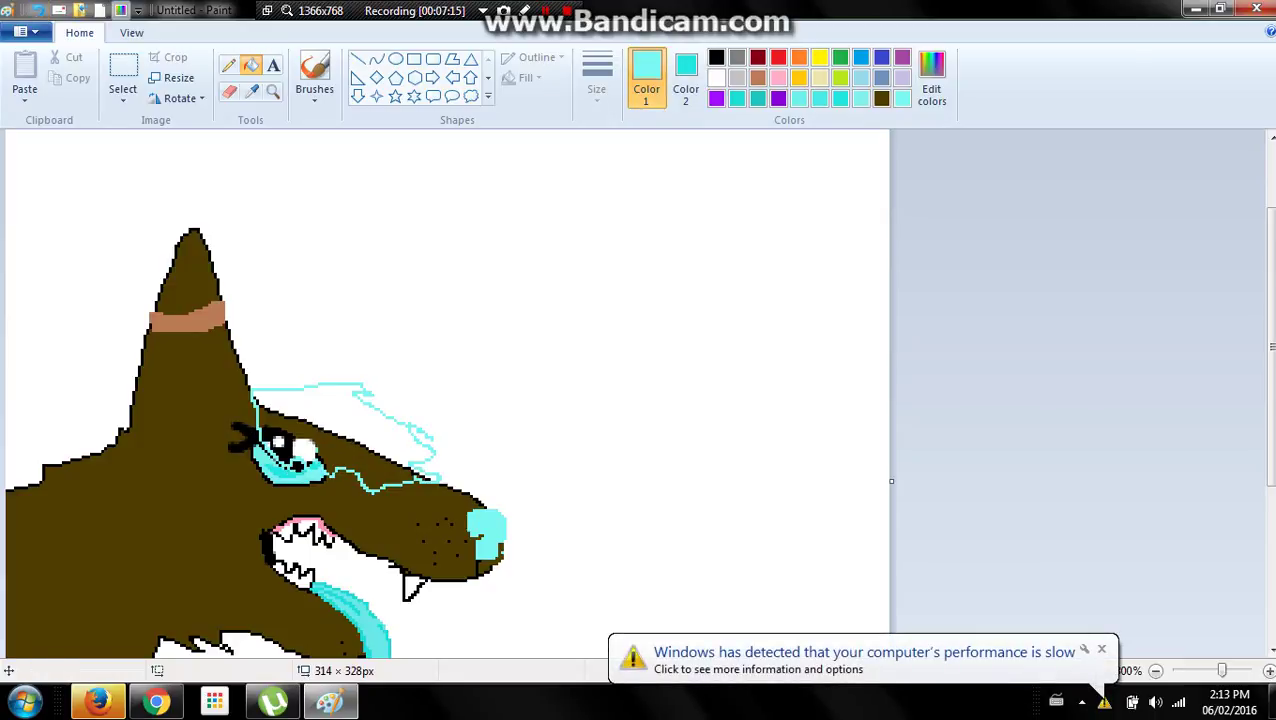
# - Paint the outlined hair tuft over the forehead and eye solid turquoise with the Eraser
pyautogui.click(229, 90)
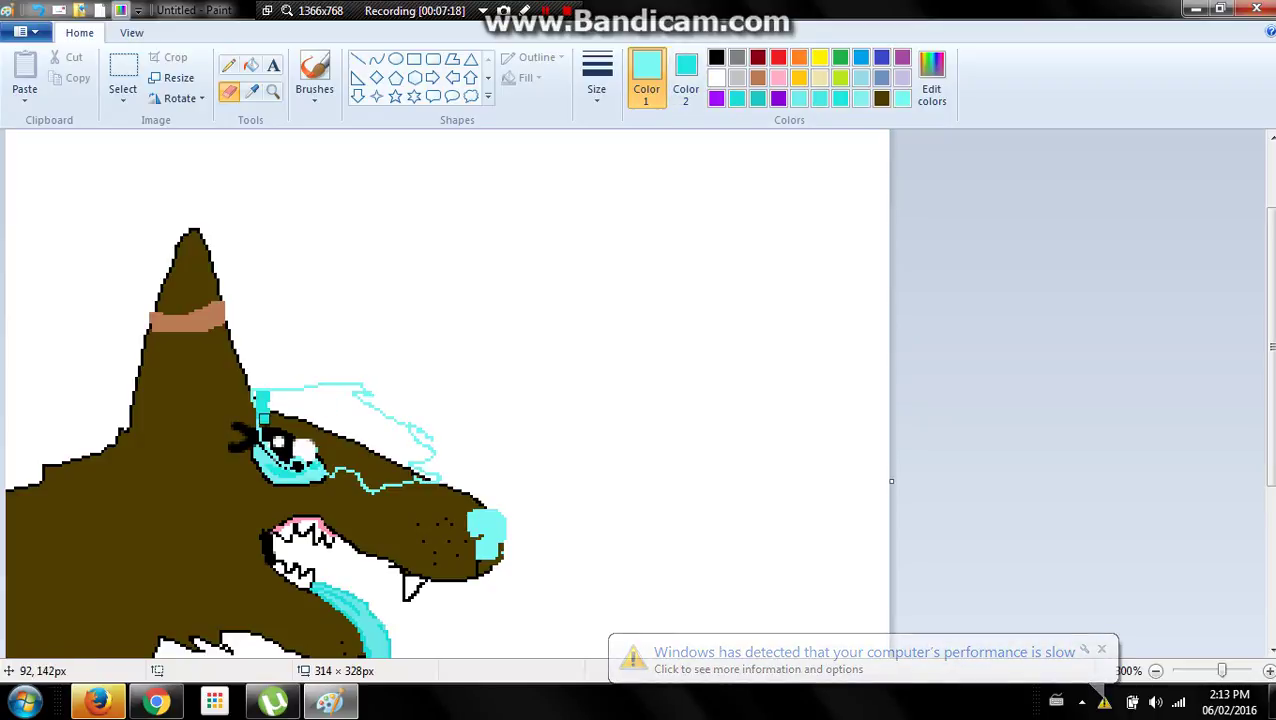
pyautogui.moveTo(256, 399)
pyautogui.mouseDown()
pyautogui.moveTo(284, 463)
pyautogui.moveTo(281, 448)
pyautogui.moveTo(312, 477)
pyautogui.moveTo(346, 463)
pyautogui.moveTo(374, 491)
pyautogui.moveTo(436, 480)
pyautogui.moveTo(403, 461)
pyautogui.moveTo(430, 455)
pyautogui.moveTo(403, 425)
pyautogui.moveTo(421, 430)
pyautogui.moveTo(357, 388)
pyautogui.moveTo(292, 385)
pyautogui.moveTo(261, 399)
pyautogui.moveTo(295, 449)
pyautogui.moveTo(270, 413)
pyautogui.moveTo(312, 442)
pyautogui.moveTo(326, 477)
pyautogui.moveTo(298, 444)
pyautogui.moveTo(343, 461)
pyautogui.moveTo(289, 415)
pyautogui.moveTo(357, 461)
pyautogui.moveTo(323, 407)
pyautogui.moveTo(360, 453)
pyautogui.moveTo(256, 393)
pyautogui.moveTo(284, 413)
pyautogui.moveTo(290, 394)
pyautogui.moveTo(357, 397)
pyautogui.moveTo(411, 433)
pyautogui.moveTo(346, 405)
pyautogui.moveTo(363, 405)
pyautogui.moveTo(394, 436)
pyautogui.moveTo(301, 405)
pyautogui.moveTo(326, 408)
pyautogui.moveTo(385, 458)
pyautogui.moveTo(396, 441)
pyautogui.moveTo(365, 427)
pyautogui.moveTo(407, 455)
pyautogui.moveTo(362, 415)
pyautogui.moveTo(405, 472)
pyautogui.moveTo(357, 467)
pyautogui.moveTo(390, 461)
pyautogui.mouseUp()
pyautogui.click(545, 10)
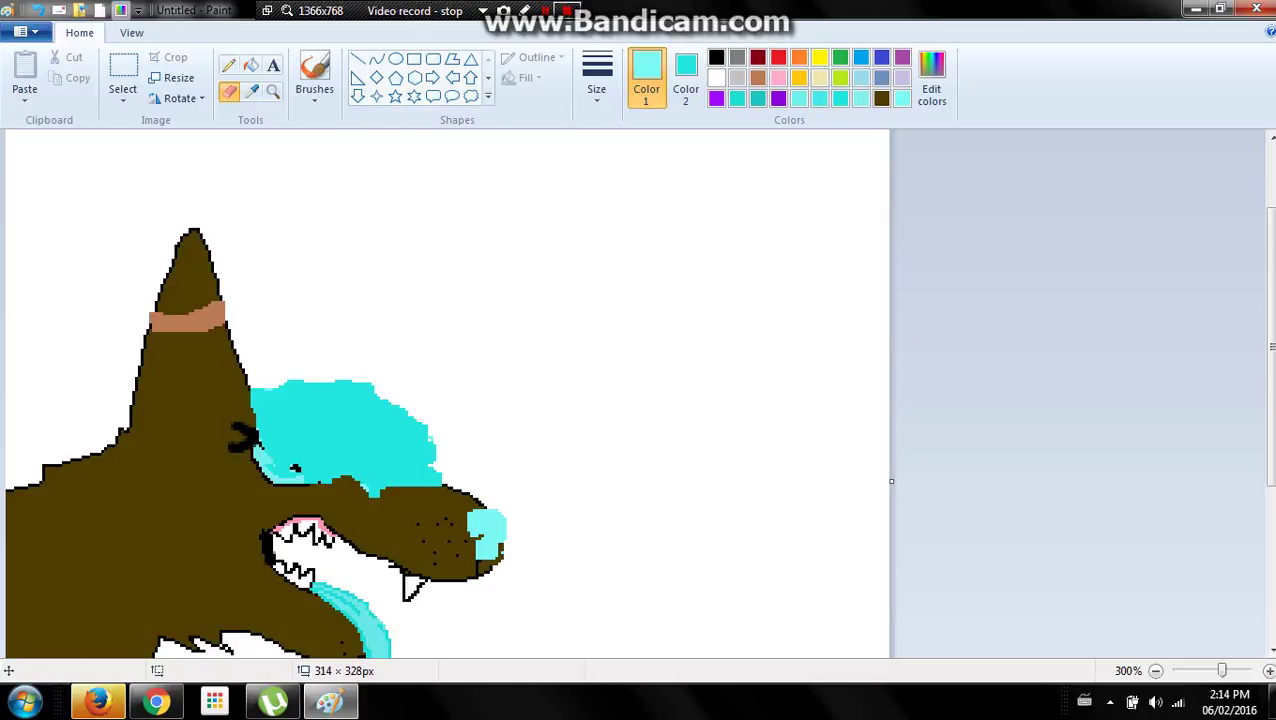